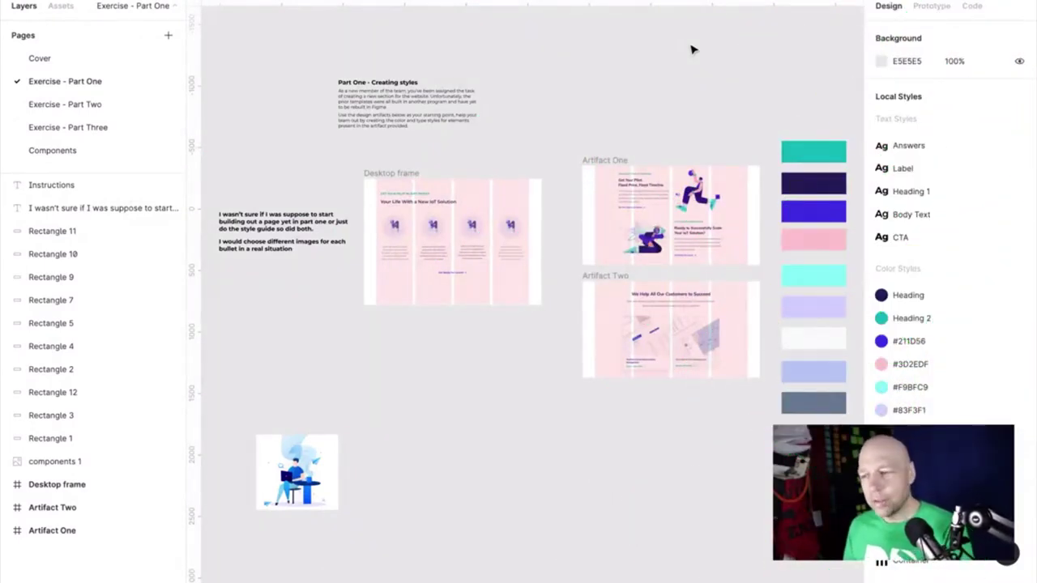
Pan the canvas and switch to the Exercise - Part Three page
{"action": "scroll", "coordinate": [691, 50], "scroll_direction": "right", "scroll_amount": 3}
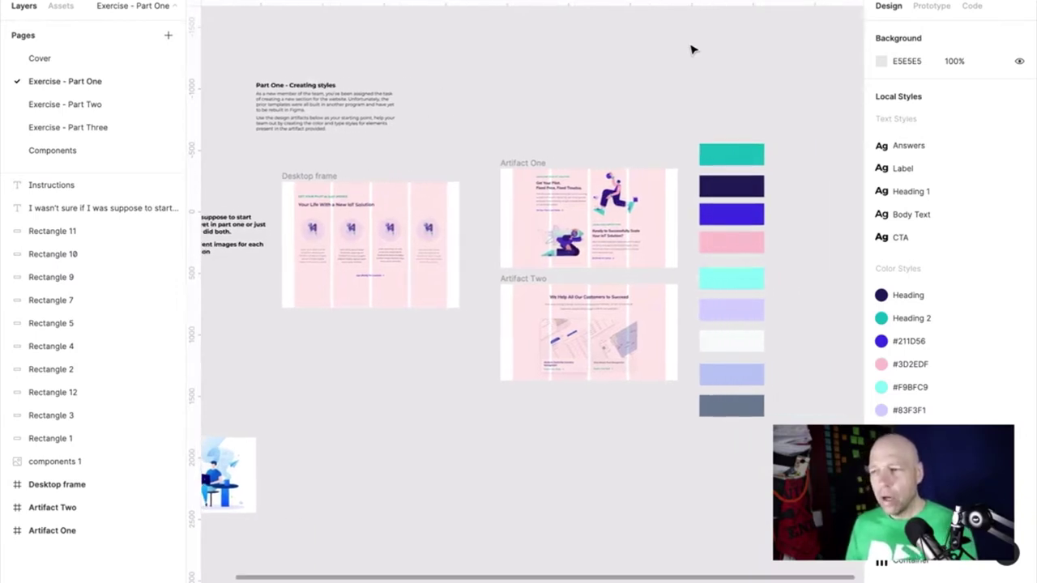
{"action": "scroll", "coordinate": [692, 49], "scroll_direction": "up", "scroll_amount": 1}
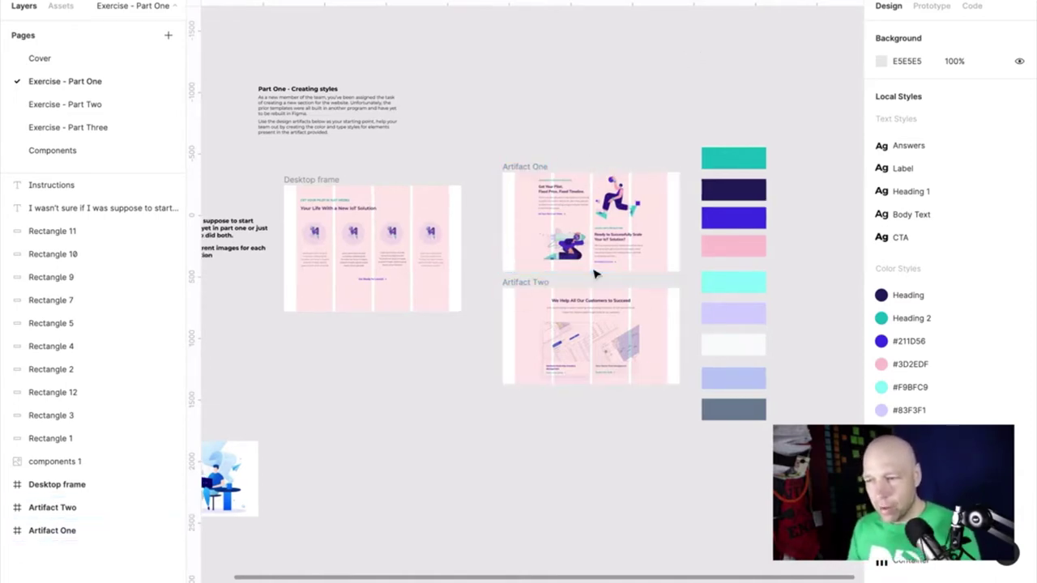
{"action": "left_click", "coordinate": [69, 127]}
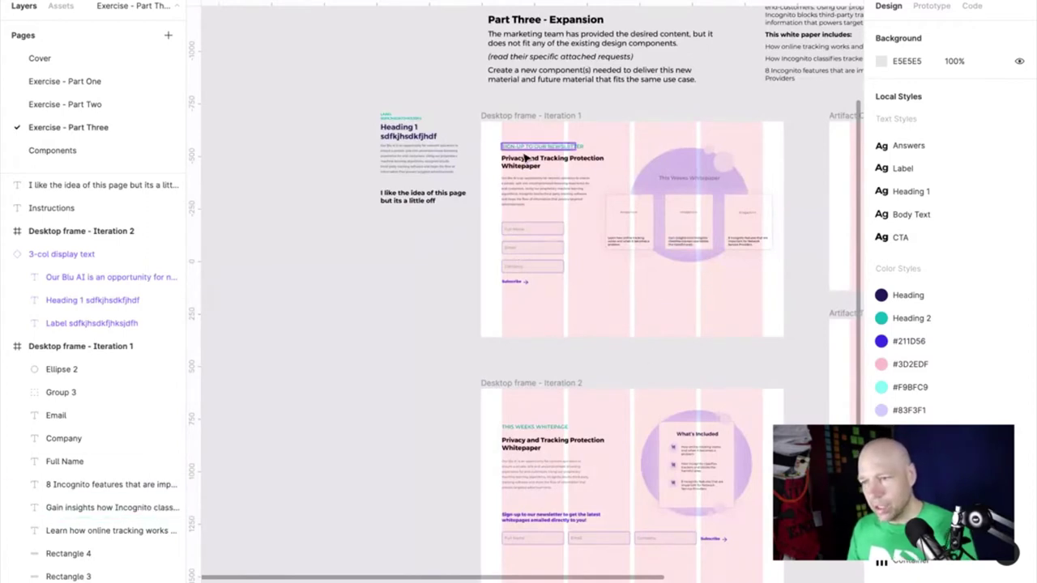
Scroll across the two Part Three desktop frame iterations, then return to Exercise - Part One
{"action": "scroll", "coordinate": [616, 286], "scroll_direction": "down", "scroll_amount": 5}
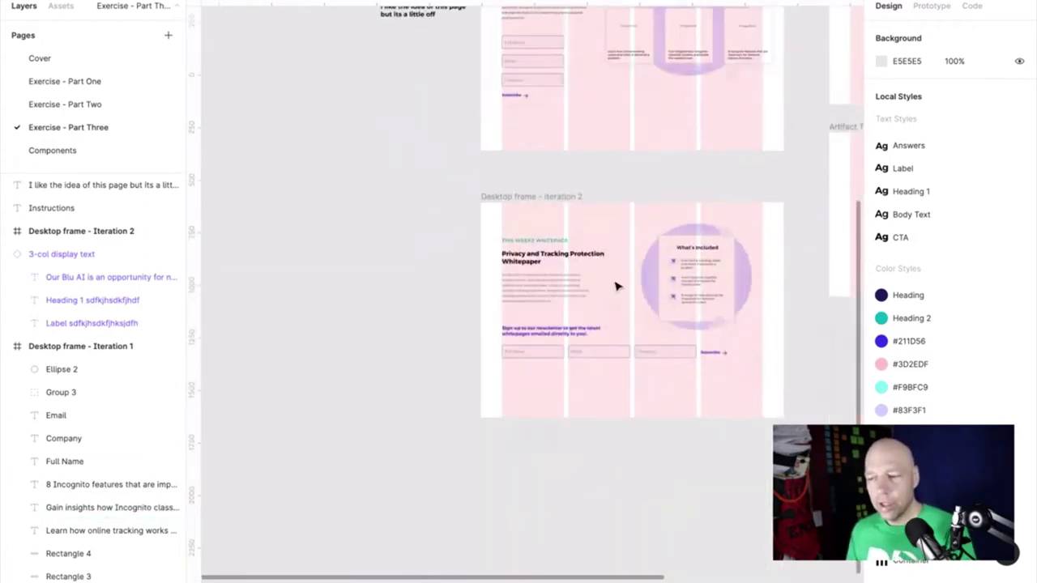
{"action": "scroll", "coordinate": [616, 285], "scroll_direction": "right", "scroll_amount": 3}
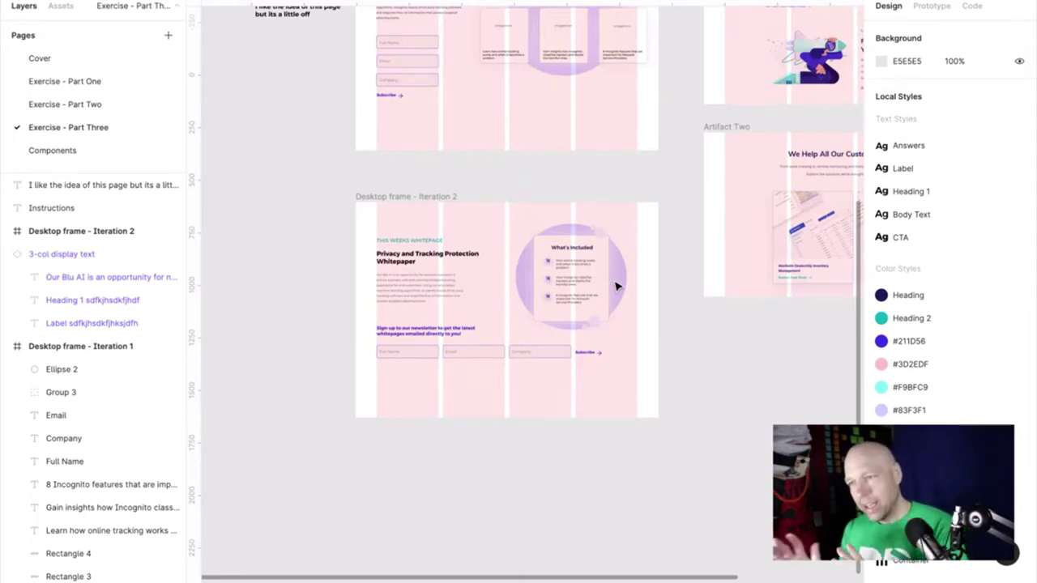
{"action": "scroll", "coordinate": [616, 286], "scroll_direction": "up", "scroll_amount": 3}
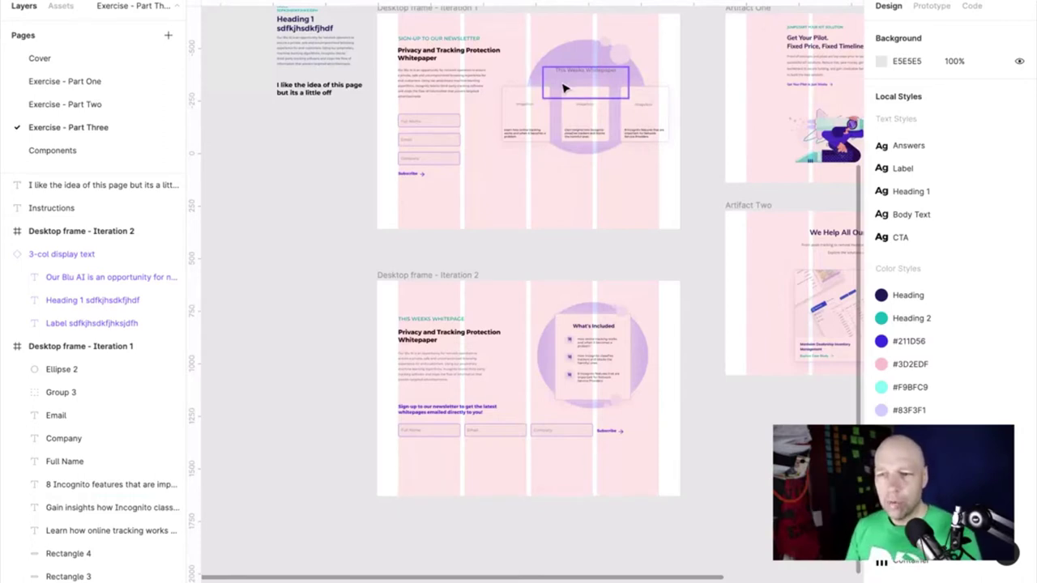
{"action": "scroll", "coordinate": [468, 103], "scroll_direction": "up", "scroll_amount": 2}
{"action": "scroll", "coordinate": [468, 104], "scroll_direction": "up", "scroll_amount": 1}
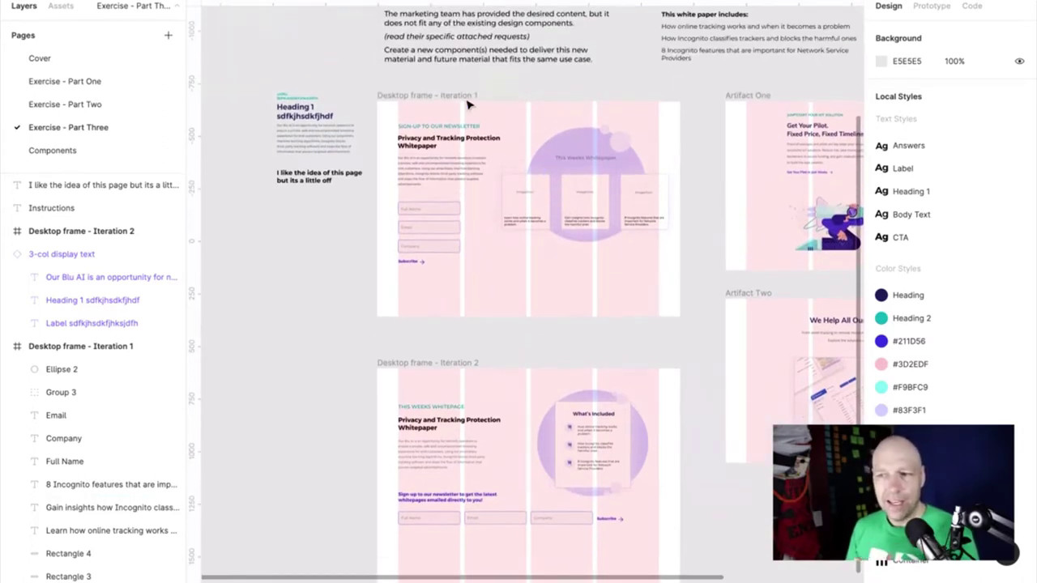
{"action": "scroll", "coordinate": [468, 104], "scroll_direction": "right", "scroll_amount": 2}
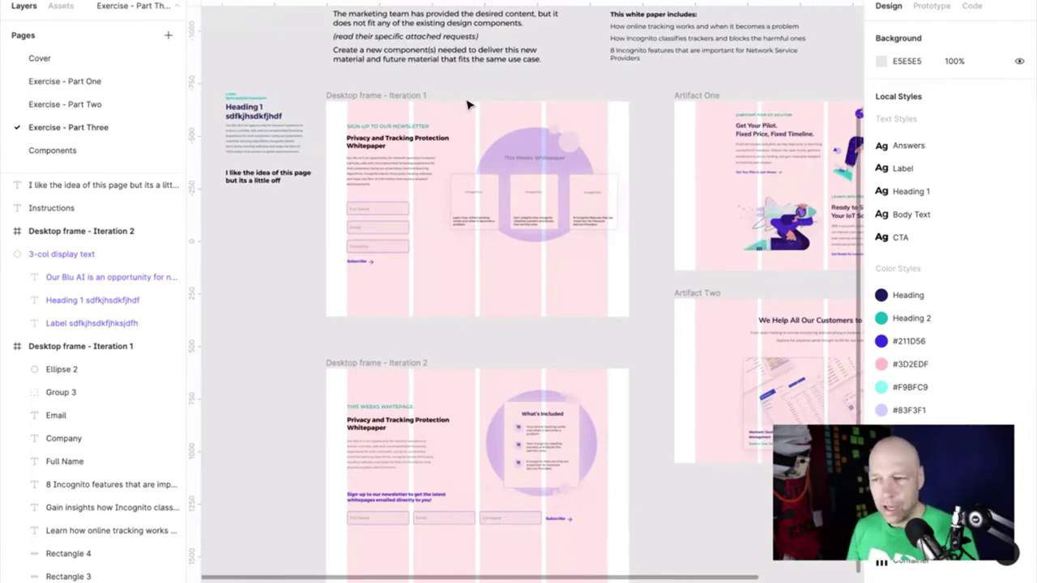
{"action": "scroll", "coordinate": [468, 104], "scroll_direction": "right", "scroll_amount": 3}
{"action": "left_click", "coordinate": [92, 85]}
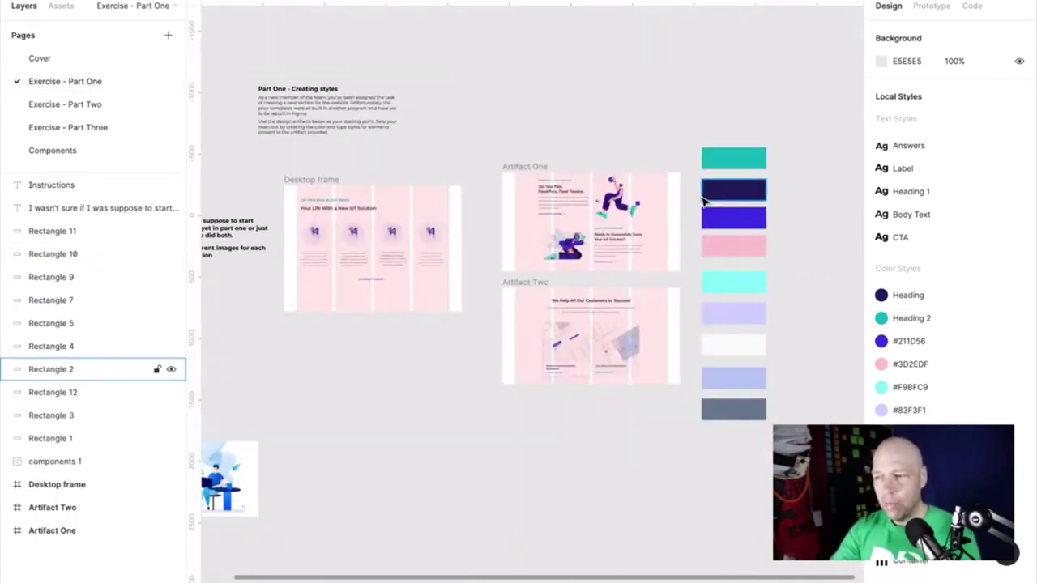
{"action": "scroll", "coordinate": [703, 201], "scroll_direction": "up", "scroll_amount": 5}
{"action": "scroll", "coordinate": [703, 201], "scroll_direction": "down", "scroll_amount": 1}
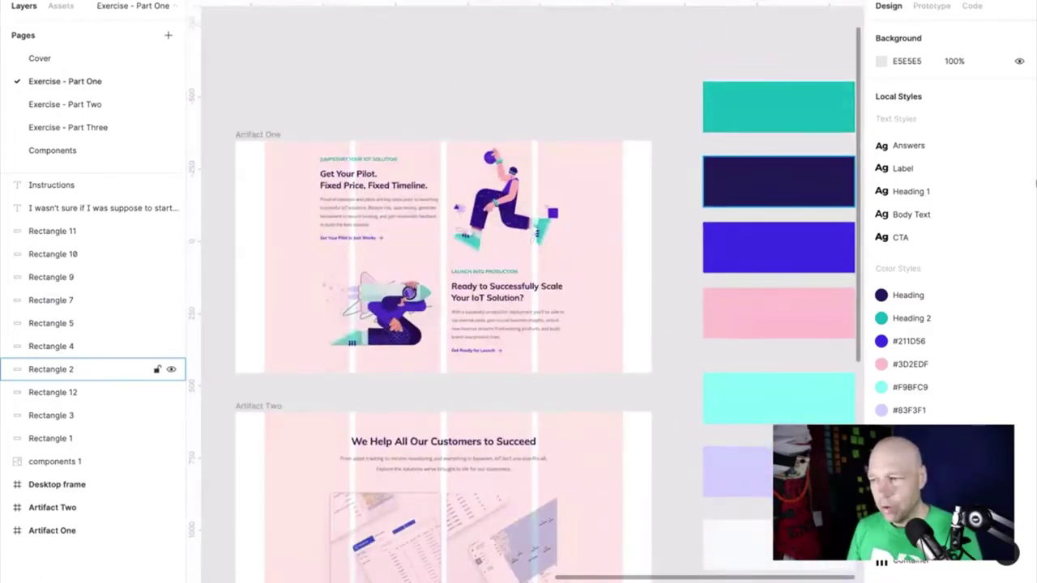
{"action": "left_click", "coordinate": [1020, 146]}
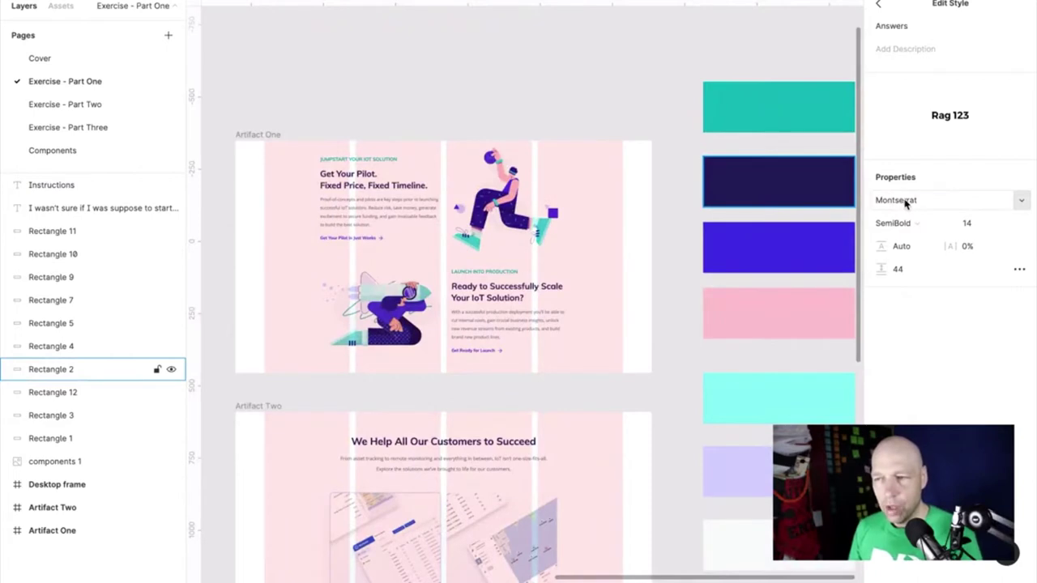
{"action": "left_click", "coordinate": [907, 201]}
{"action": "left_click", "coordinate": [808, 67]}
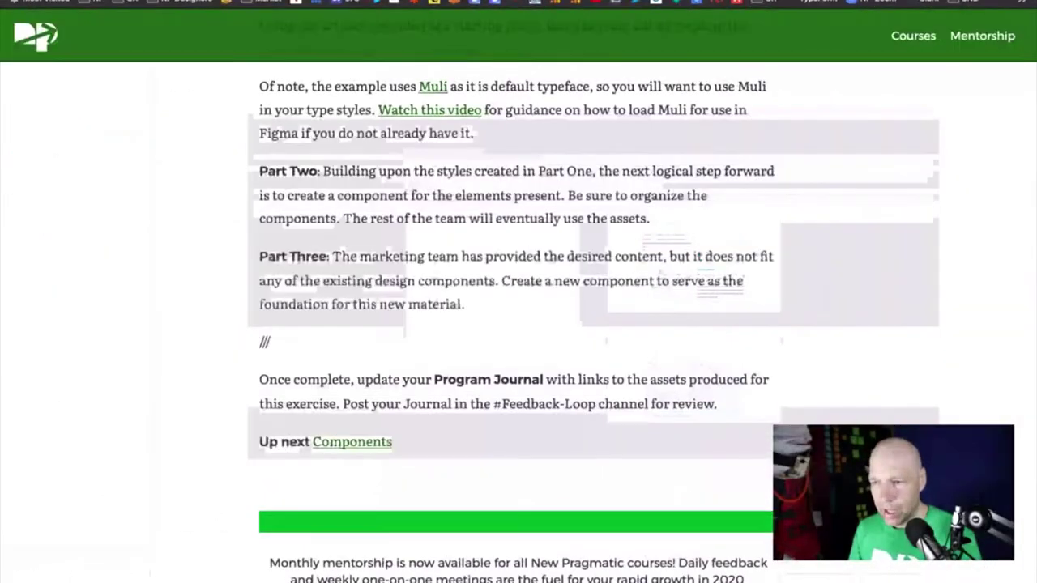
Highlight the Muli mention in the instructions, view Muli on Google Fonts, then return to Figma
{"action": "left_click_drag", "start_coordinate": [390, 89], "coordinate": [446, 94]}
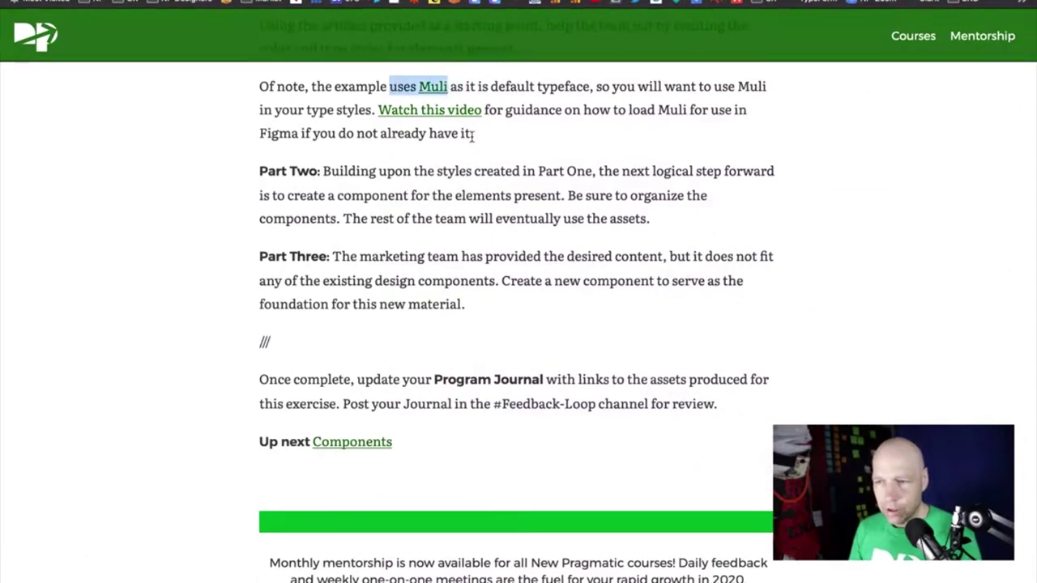
{"action": "left_click", "coordinate": [495, 102]}
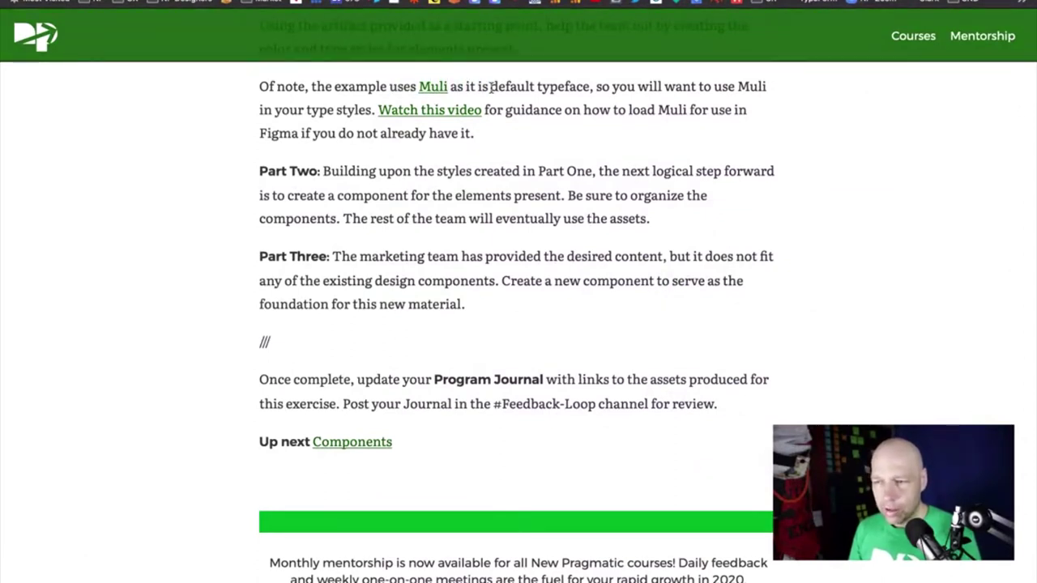
{"action": "left_click_drag", "start_coordinate": [489, 87], "coordinate": [464, 89]}
{"action": "left_click", "coordinate": [568, 132]}
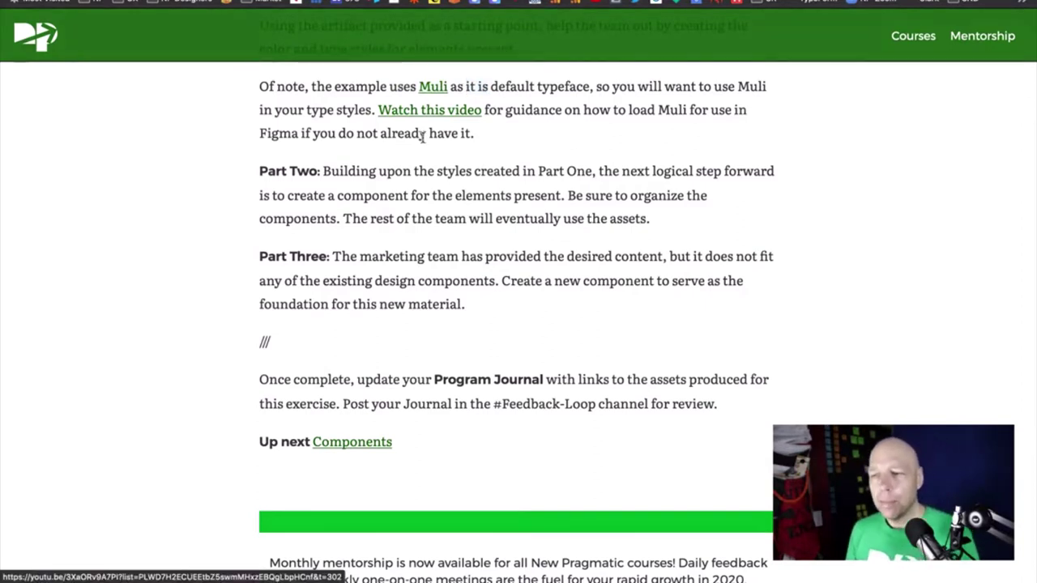
{"action": "left_click", "coordinate": [430, 91]}
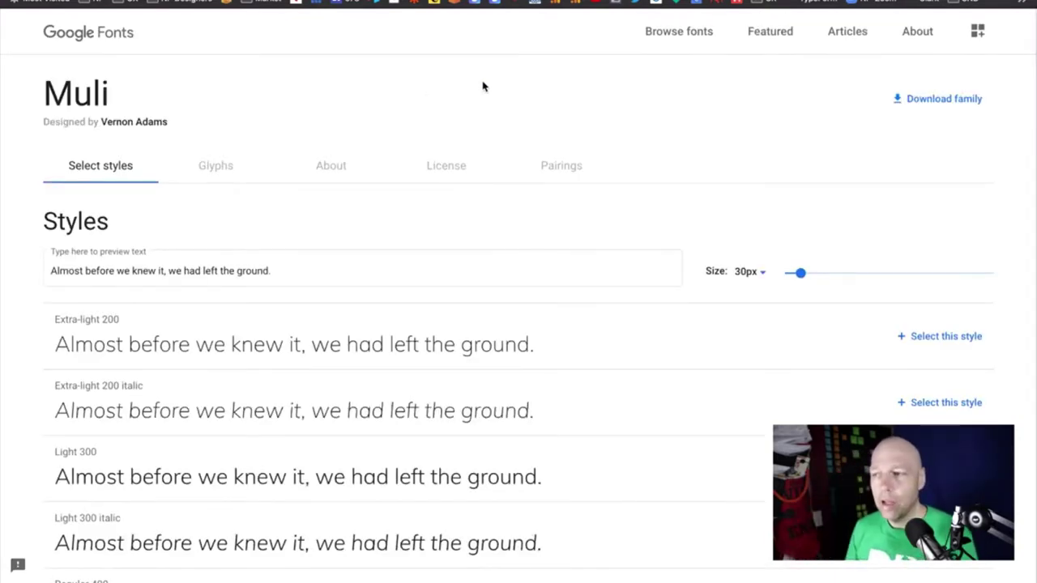
{"action": "key", "text": "super+Tab"}
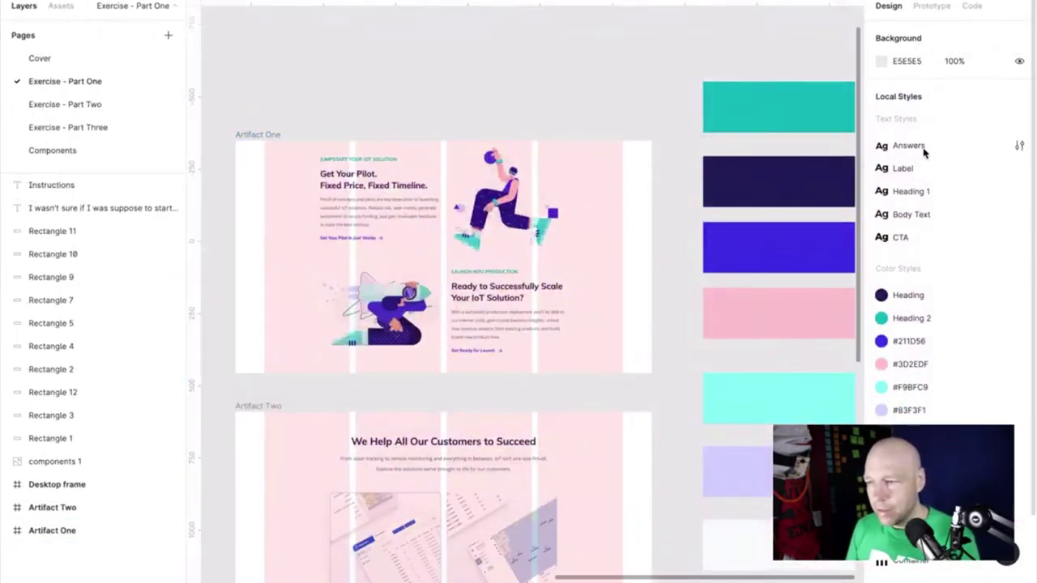
Set the Answers text style's font family to Muli and close the style editor
{"action": "left_click", "coordinate": [1019, 145]}
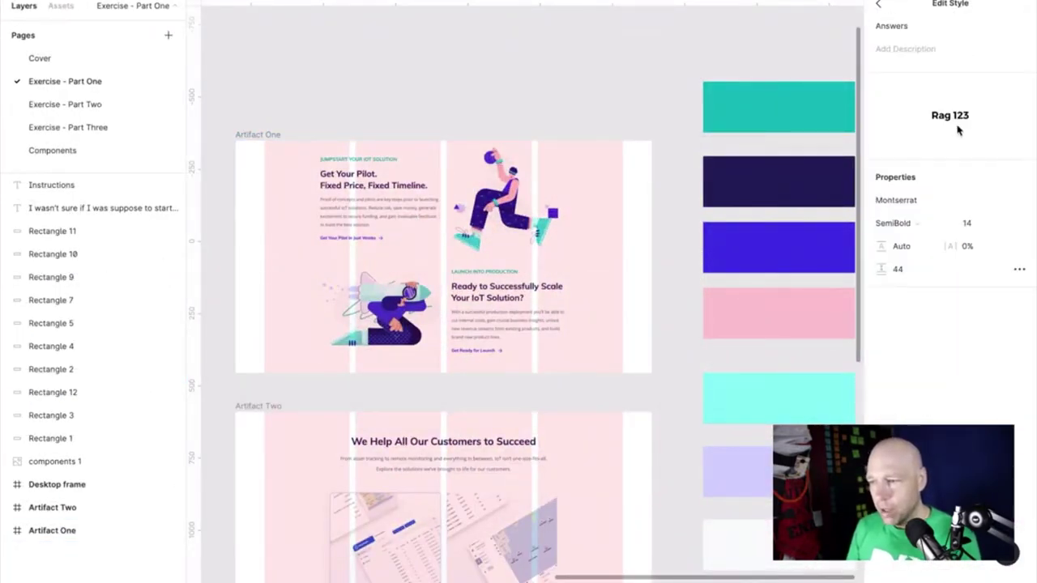
{"action": "left_click", "coordinate": [931, 202]}
{"action": "type", "text": "Mul"}
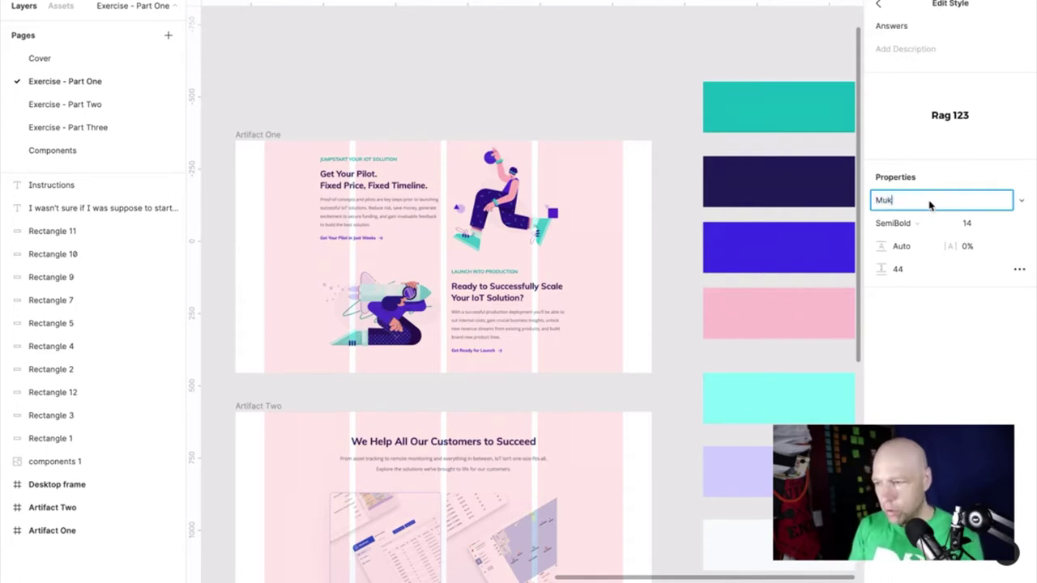
{"action": "type", "text": "i"}
{"action": "key", "text": "Return"}
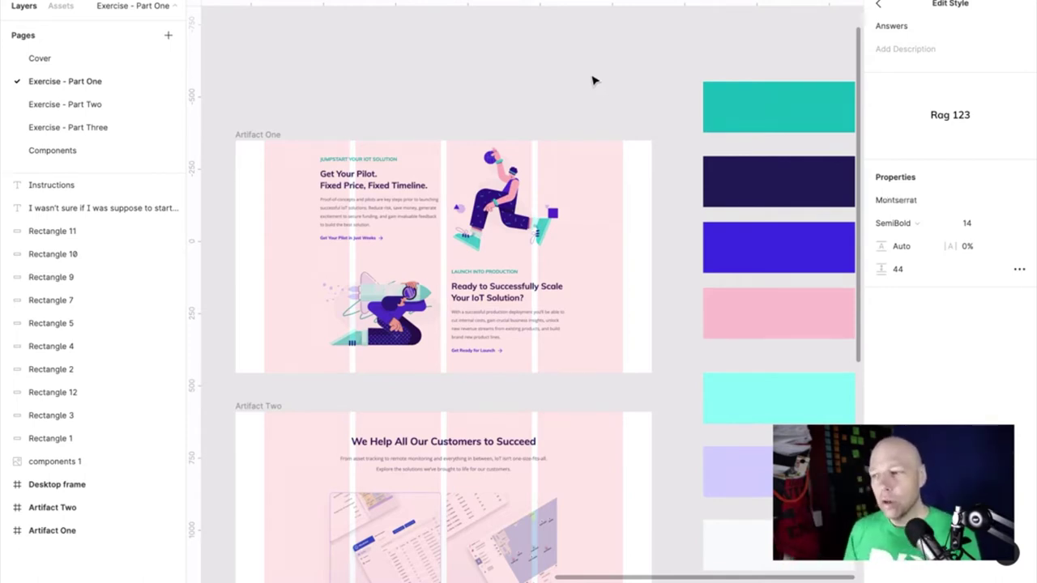
{"action": "left_click", "coordinate": [663, 85]}
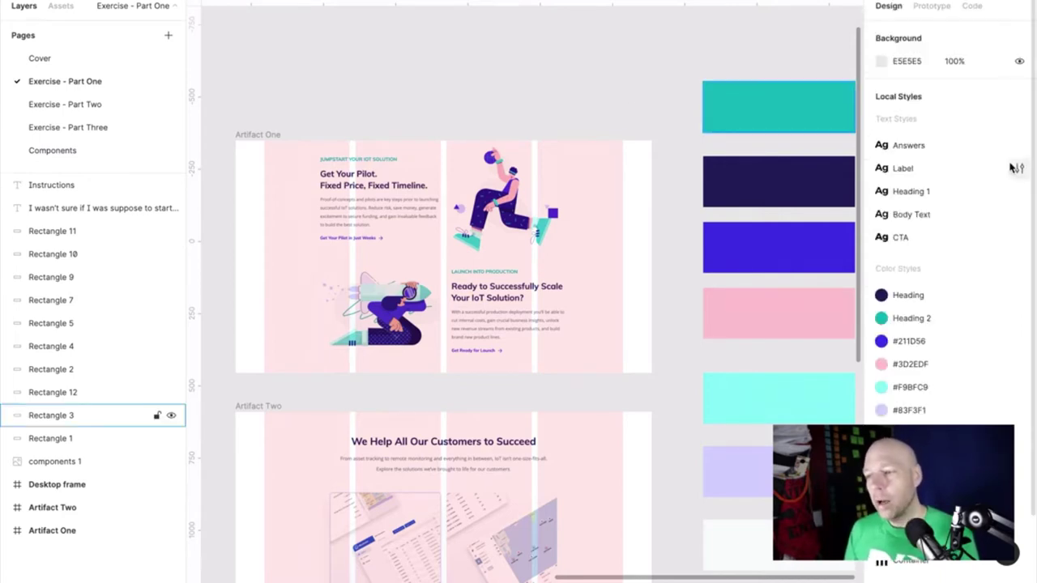
Check the teal, navy, blue, pink and cyan swatch fills, then hide layout grids with Ctrl+G
{"action": "left_click", "coordinate": [789, 113]}
{"action": "left_click", "coordinate": [794, 187]}
{"action": "left_click", "coordinate": [794, 241]}
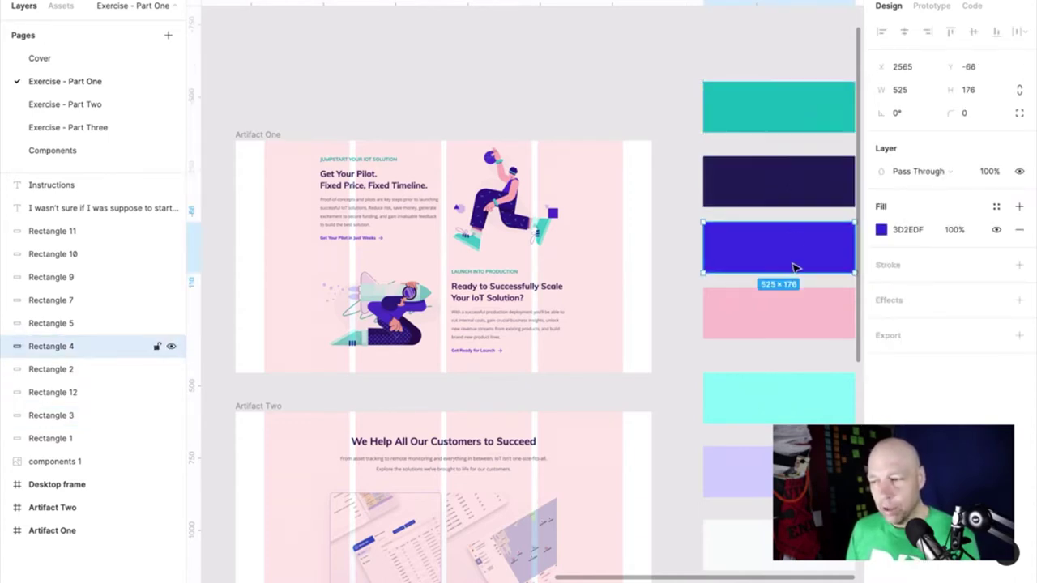
{"action": "left_click", "coordinate": [794, 315]}
{"action": "left_click", "coordinate": [799, 398]}
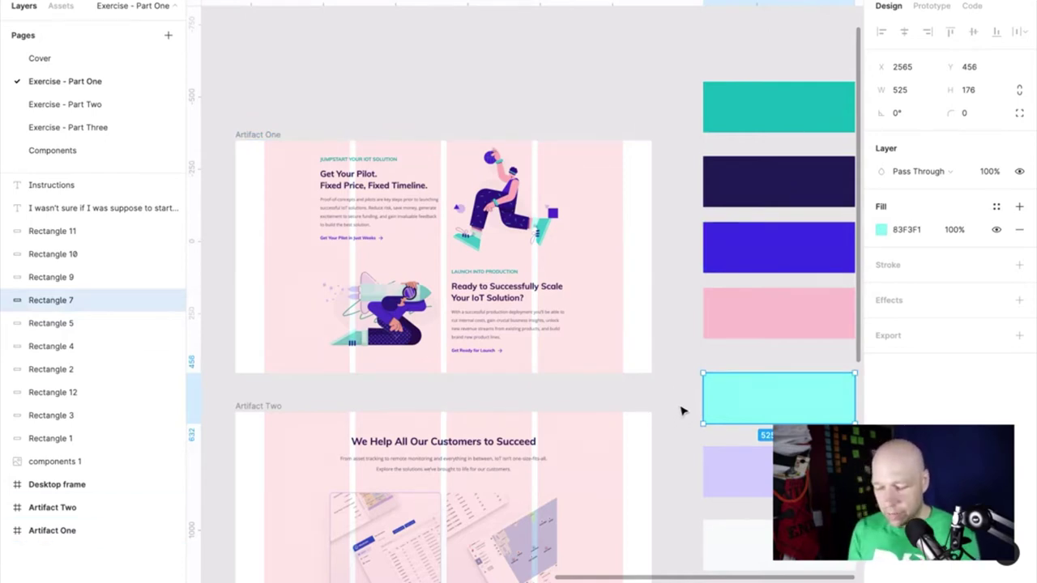
{"action": "key", "text": "ctrl+g"}
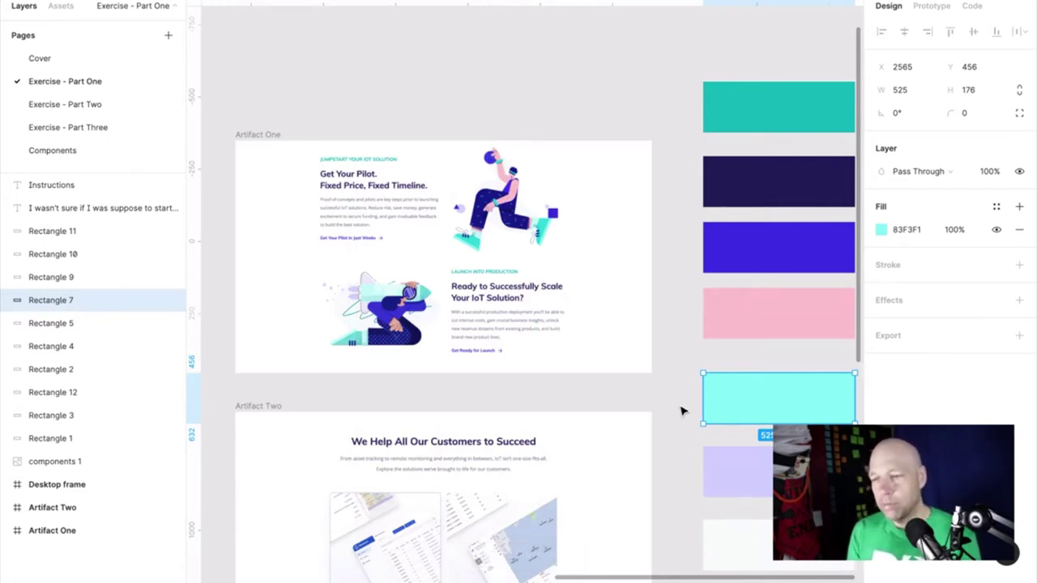
{"action": "key", "text": "ctrl+Left"}
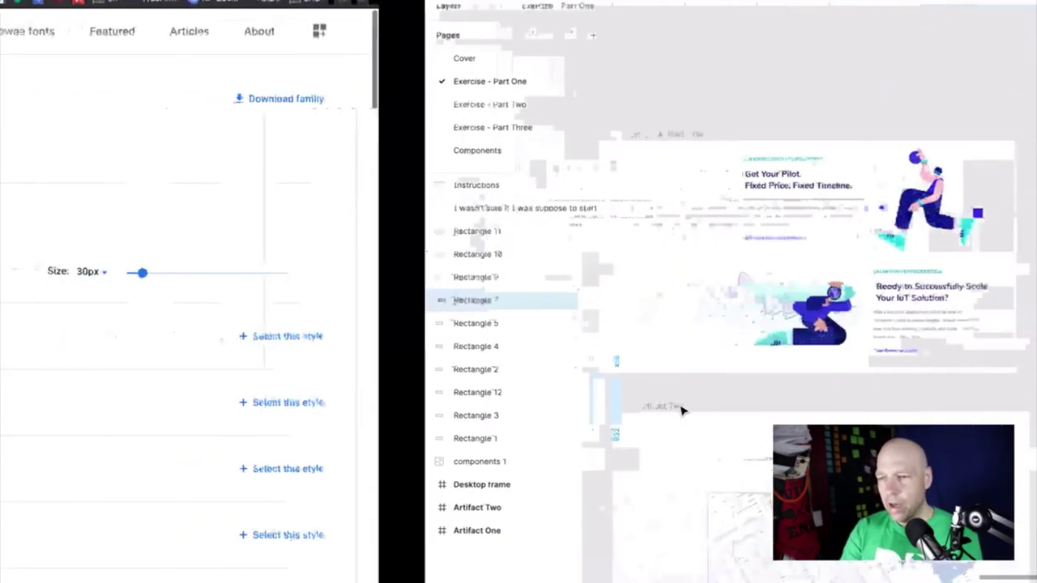
{"action": "key", "text": "ctrl+Left"}
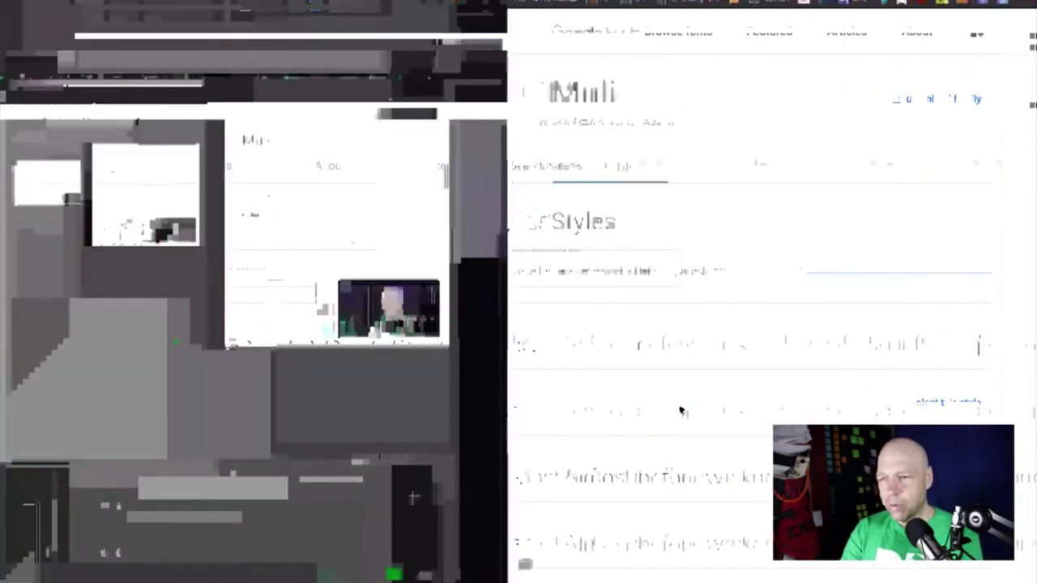
{"action": "key", "text": "ctrl+Right"}
{"action": "key", "text": "ctrl+Right"}
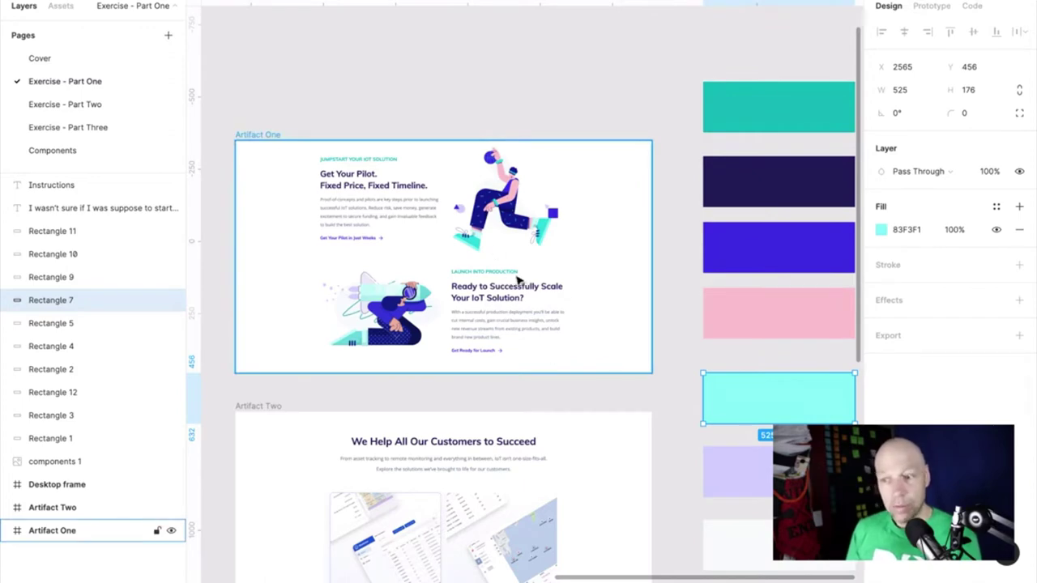
Pan the canvas and switch to the Exercise - Part Two page
{"action": "scroll", "coordinate": [559, 340], "scroll_direction": "down", "scroll_amount": 5}
{"action": "scroll", "coordinate": [565, 295], "scroll_direction": "left", "scroll_amount": 10}
{"action": "scroll", "coordinate": [565, 296], "scroll_direction": "up", "scroll_amount": 3}
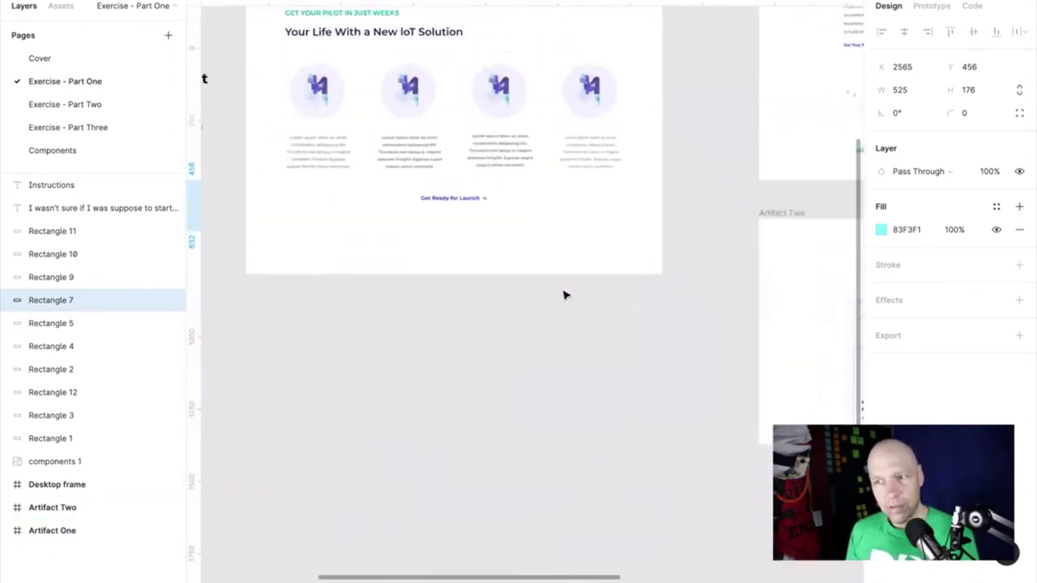
{"action": "scroll", "coordinate": [565, 295], "scroll_direction": "left", "scroll_amount": 3}
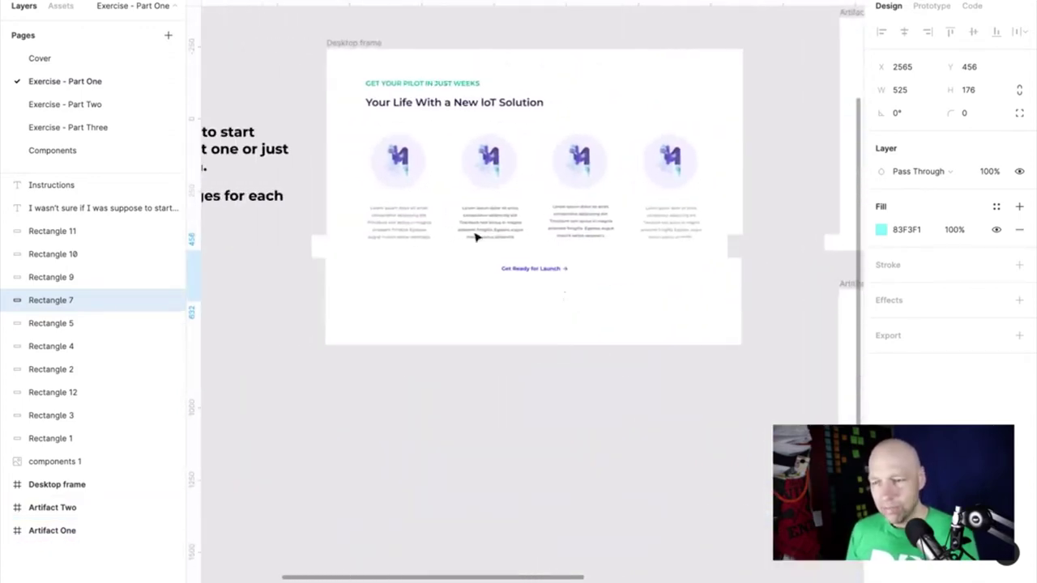
{"action": "left_click", "coordinate": [111, 108]}
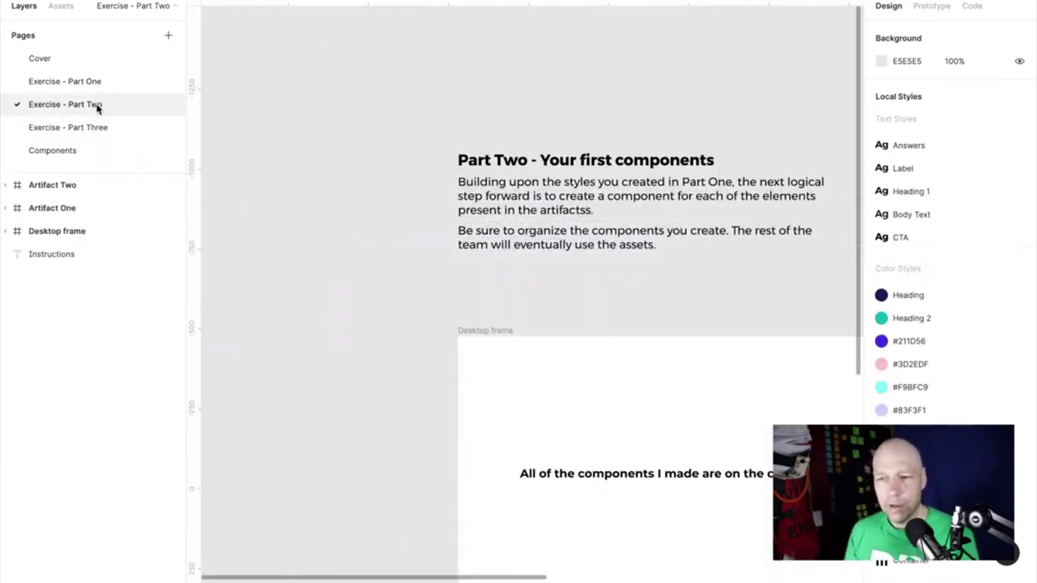
Scroll the Part Two canvas, then go to the Components page
{"action": "scroll", "coordinate": [673, 433], "scroll_direction": "down", "scroll_amount": 5}
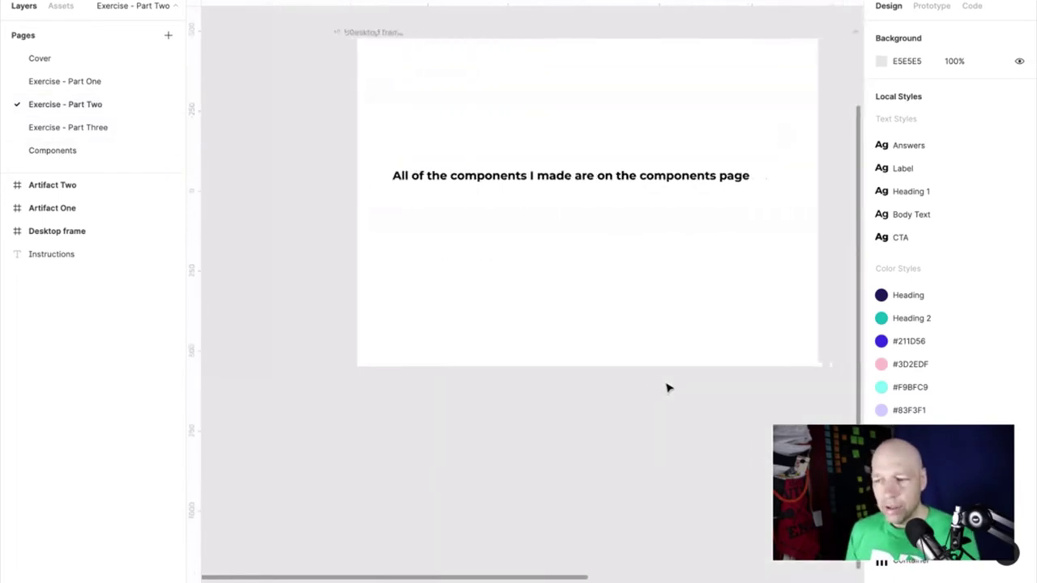
{"action": "scroll", "coordinate": [669, 387], "scroll_direction": "right", "scroll_amount": 3}
{"action": "scroll", "coordinate": [669, 386], "scroll_direction": "up", "scroll_amount": 2}
{"action": "left_click", "coordinate": [69, 152]}
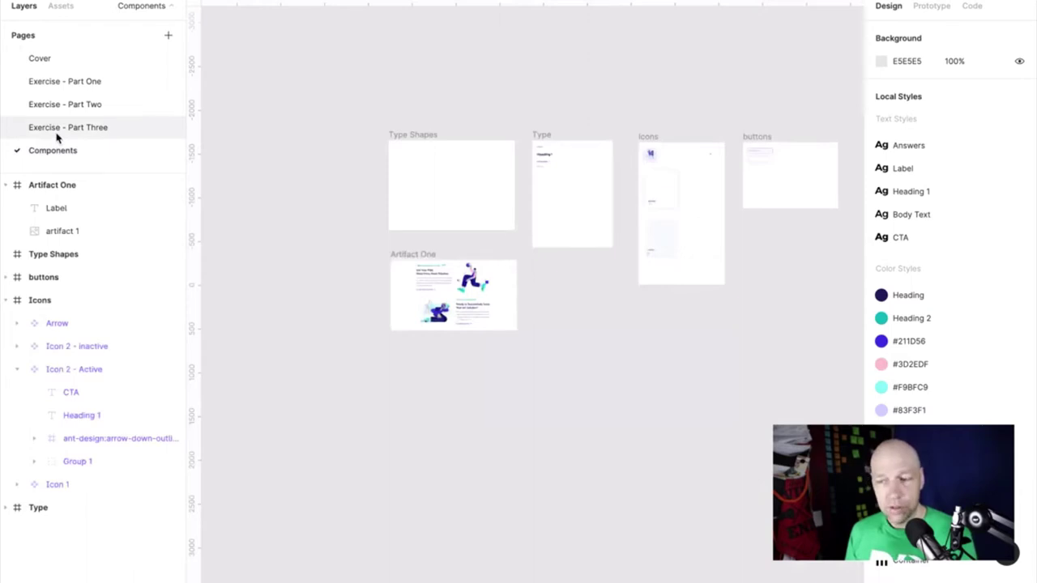
Make the Type Shapes frame's 12-column layout grid visible
{"action": "left_click", "coordinate": [444, 167]}
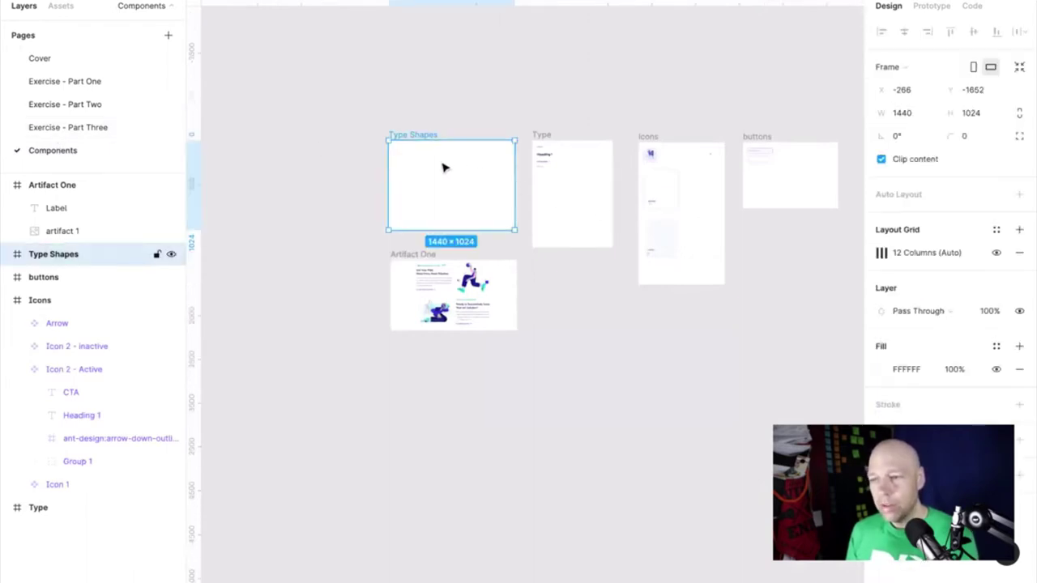
{"action": "scroll", "coordinate": [444, 166], "scroll_direction": "up", "scroll_amount": 5}
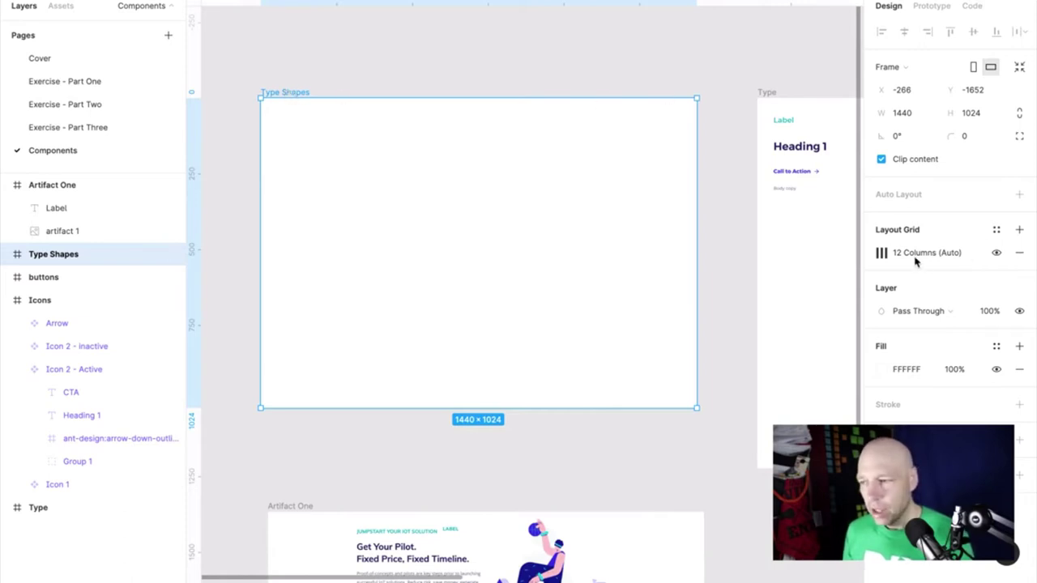
{"action": "left_click", "coordinate": [882, 253]}
{"action": "left_click", "coordinate": [885, 256]}
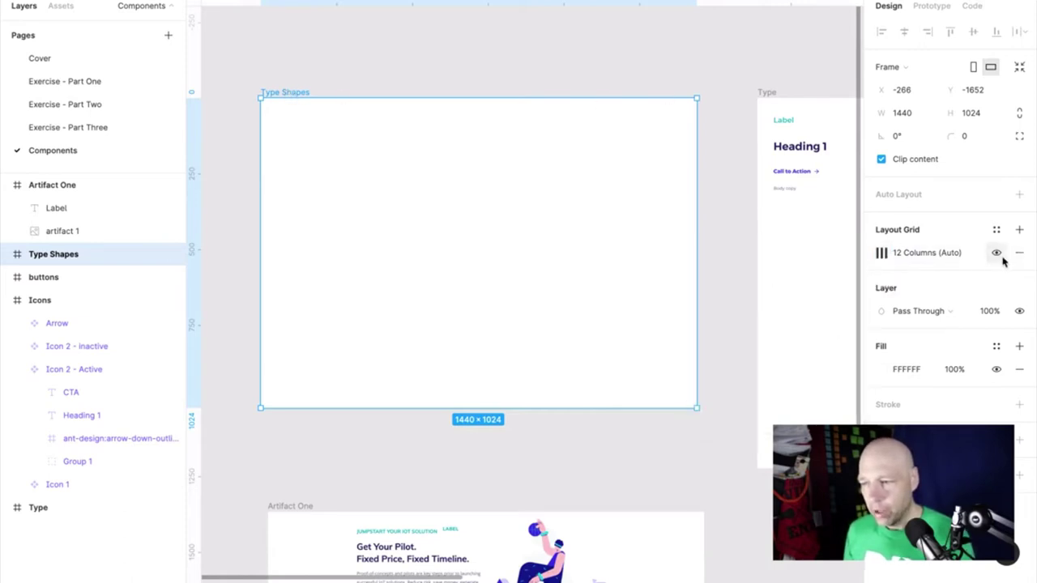
{"action": "left_click", "coordinate": [996, 254]}
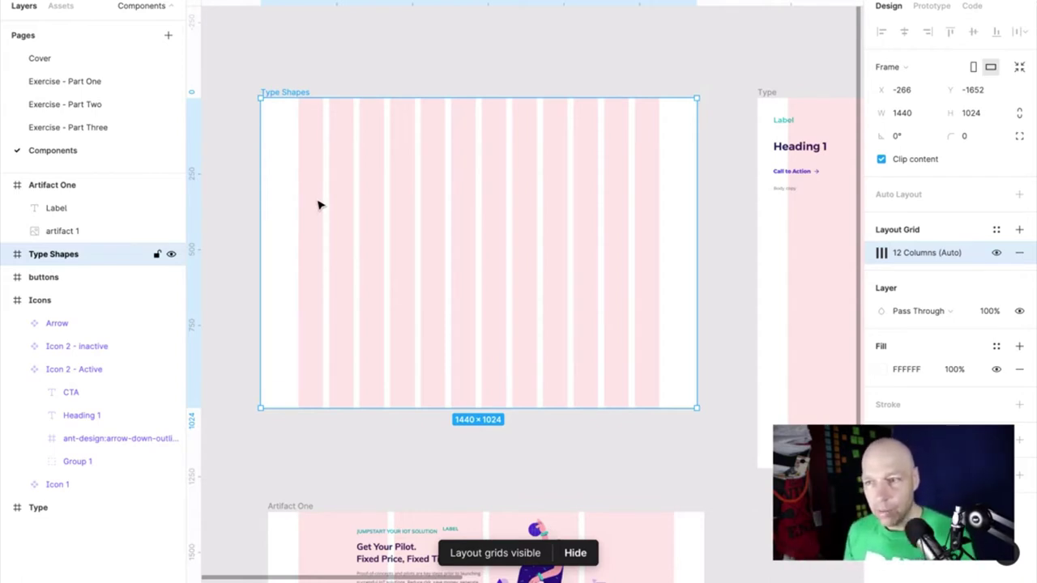
Select the Type and Icons frames to look them over
{"action": "scroll", "coordinate": [416, 222], "scroll_direction": "right", "scroll_amount": 10}
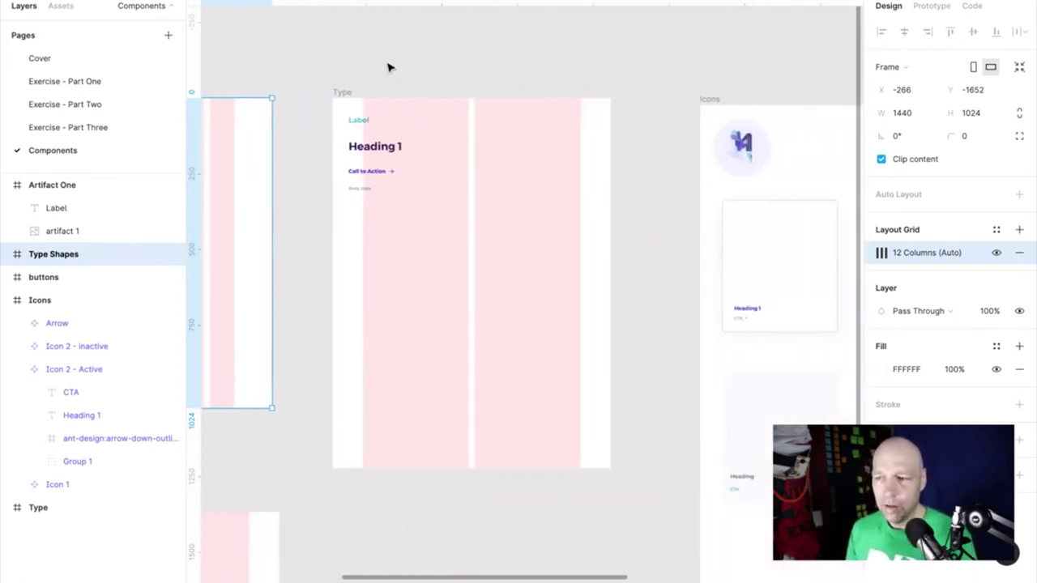
{"action": "left_click", "coordinate": [342, 93]}
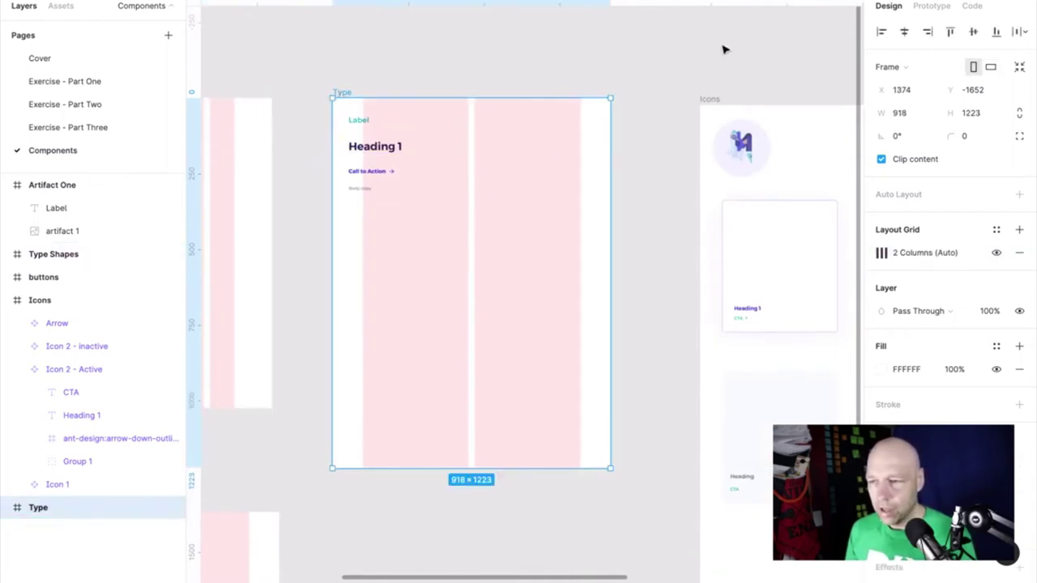
{"action": "left_click", "coordinate": [714, 103]}
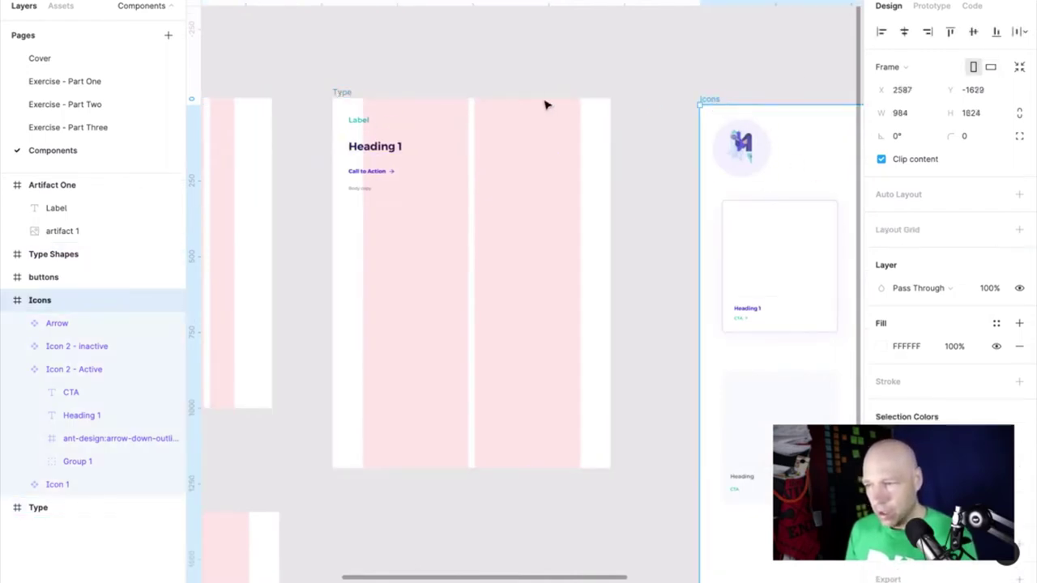
{"action": "scroll", "coordinate": [693, 235], "scroll_direction": "right", "scroll_amount": 10}
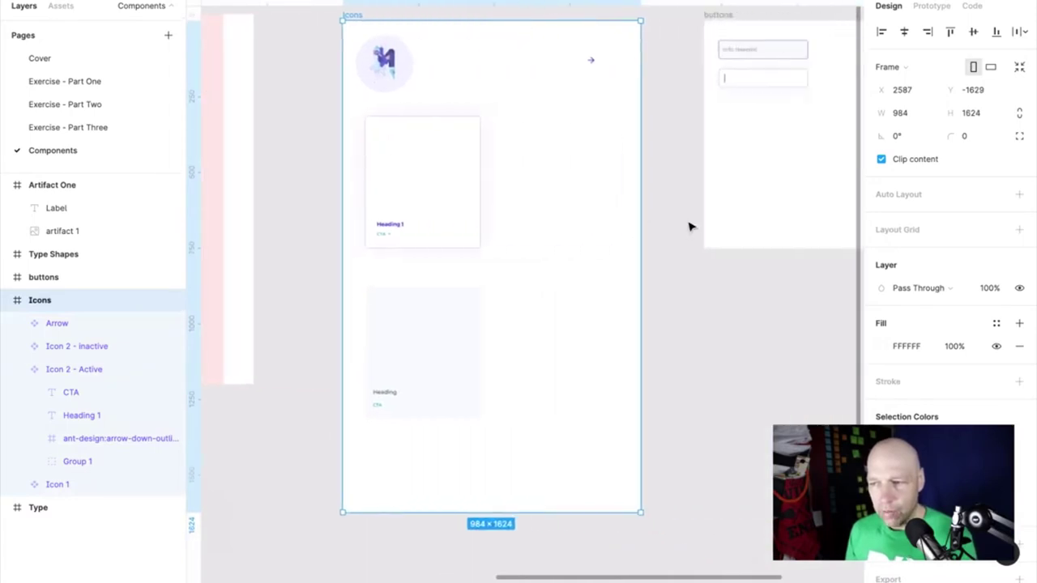
{"action": "scroll", "coordinate": [690, 227], "scroll_direction": "left", "scroll_amount": 15}
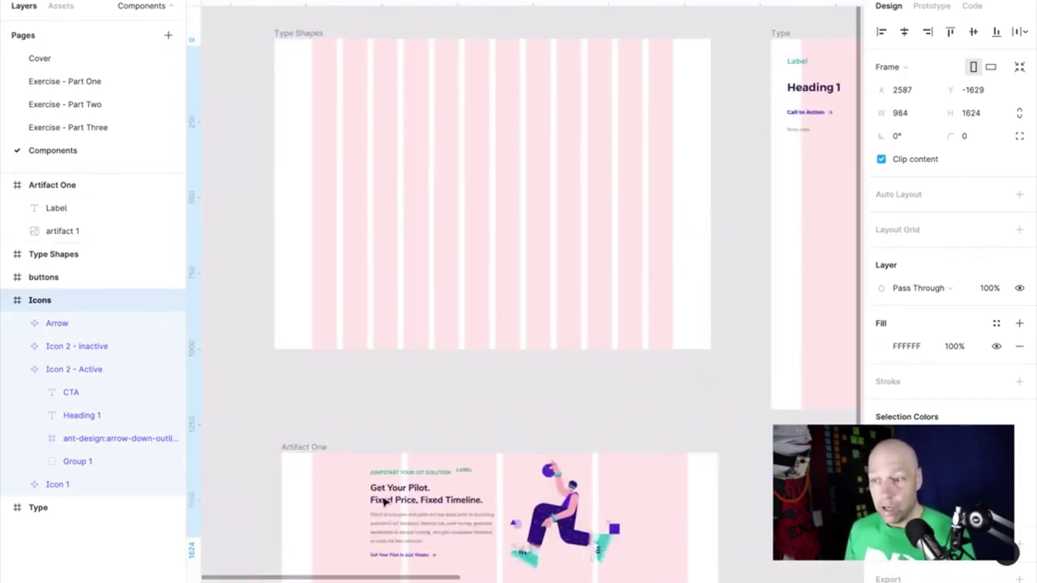
{"action": "scroll", "coordinate": [476, 255], "scroll_direction": "right", "scroll_amount": 5}
{"action": "scroll", "coordinate": [476, 255], "scroll_direction": "up", "scroll_amount": 3}
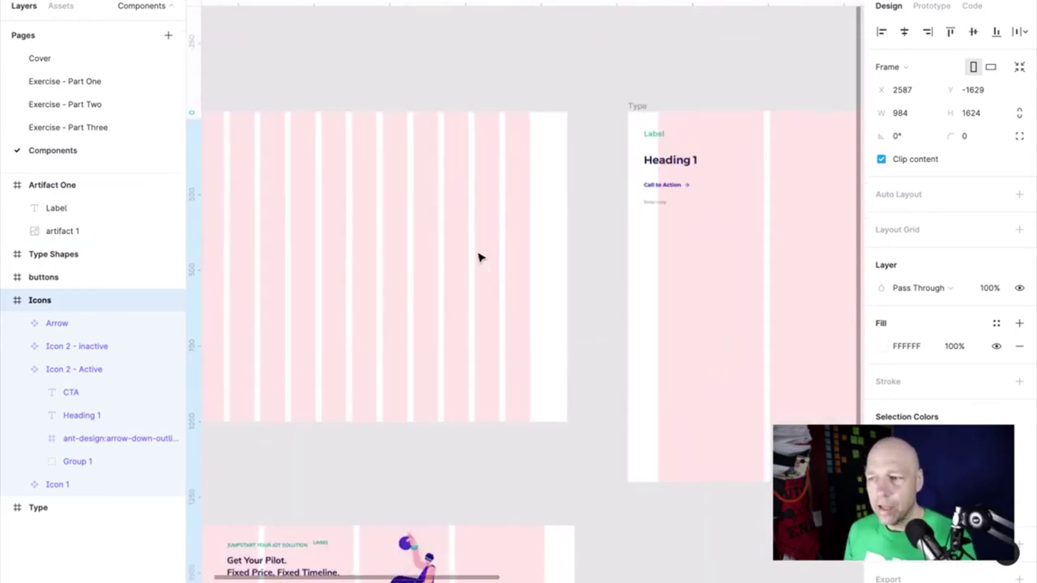
Inspect the Label, Heading 1, Call to Action and Body copy texts in the Type frame
{"action": "left_click", "coordinate": [663, 137]}
{"action": "left_click", "coordinate": [671, 161]}
{"action": "left_click", "coordinate": [665, 186]}
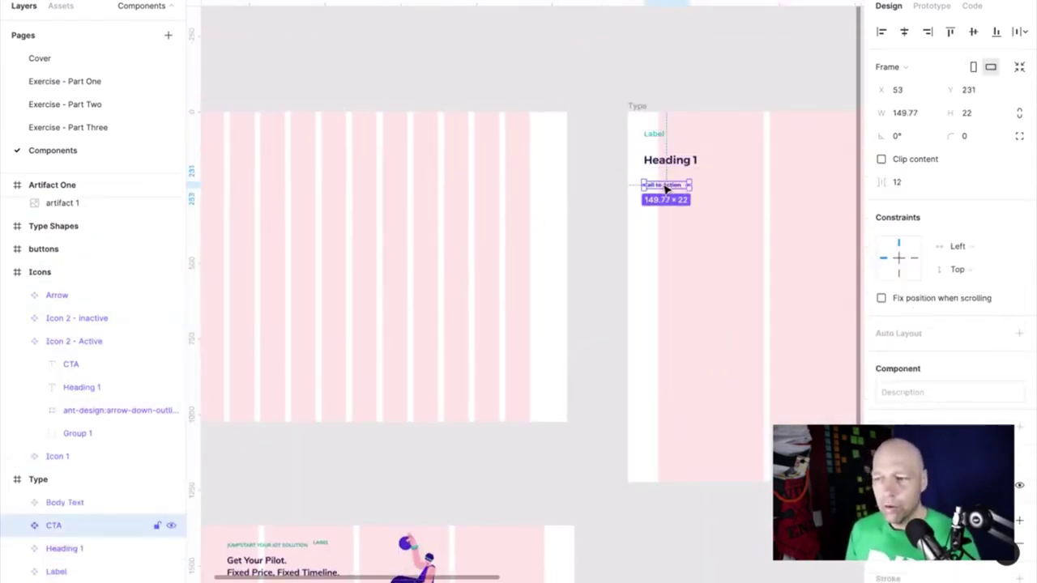
{"action": "scroll", "coordinate": [666, 187], "scroll_direction": "up", "scroll_amount": 10}
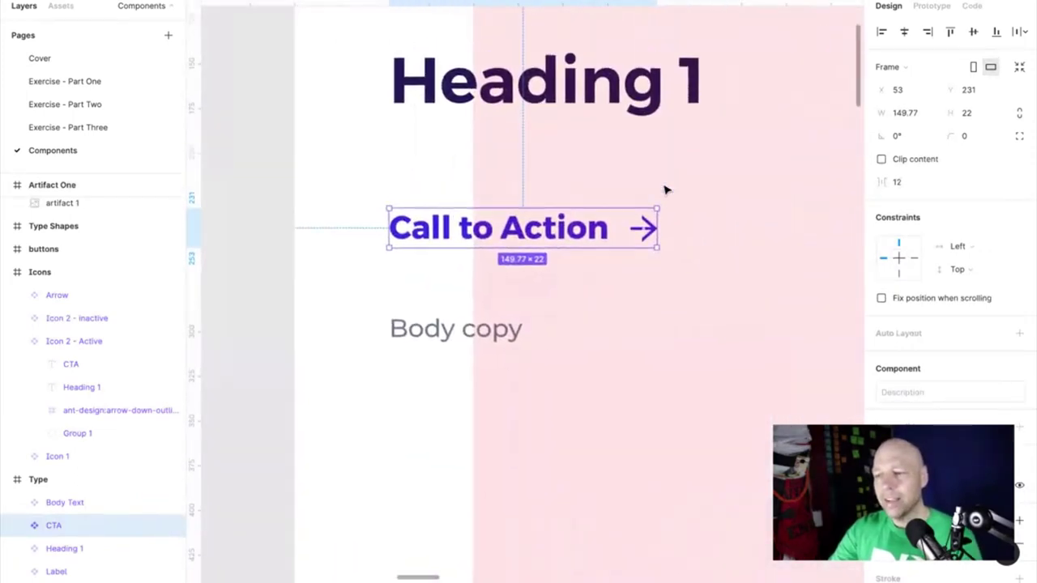
{"action": "scroll", "coordinate": [665, 188], "scroll_direction": "down", "scroll_amount": 5}
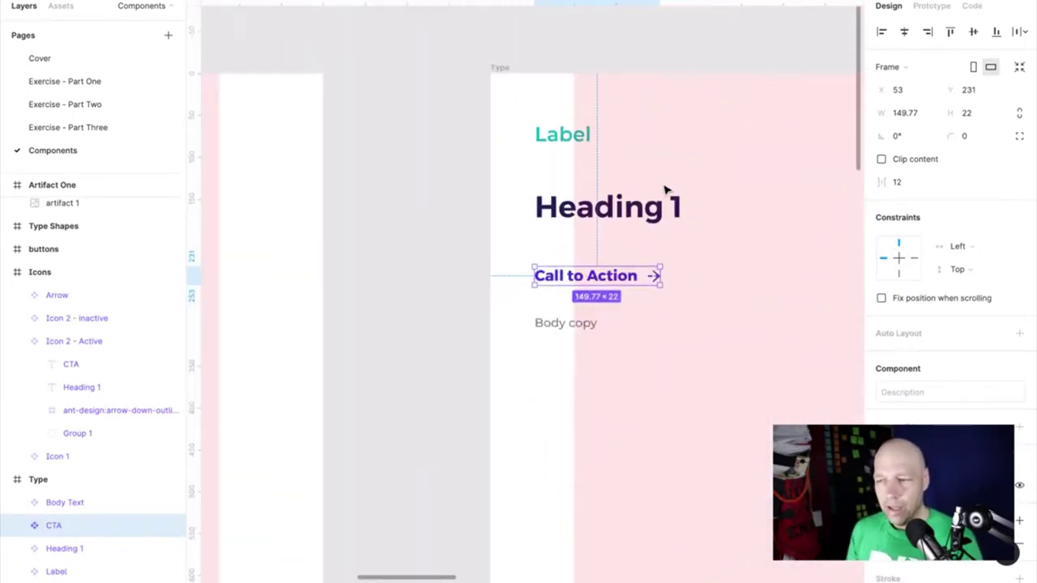
{"action": "left_click", "coordinate": [578, 141]}
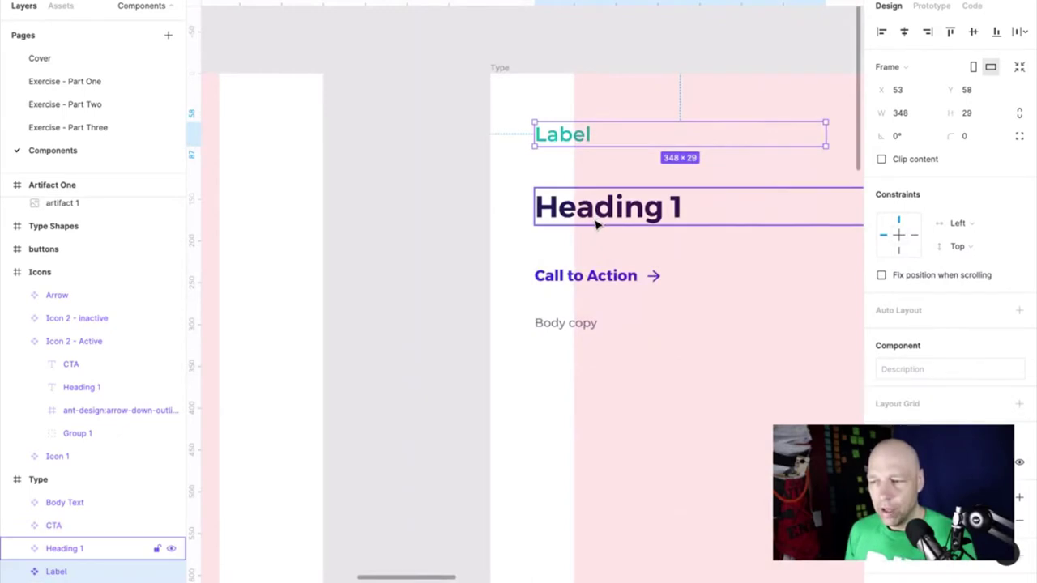
{"action": "left_click", "coordinate": [595, 222]}
{"action": "left_click", "coordinate": [591, 276]}
{"action": "left_click", "coordinate": [571, 324]}
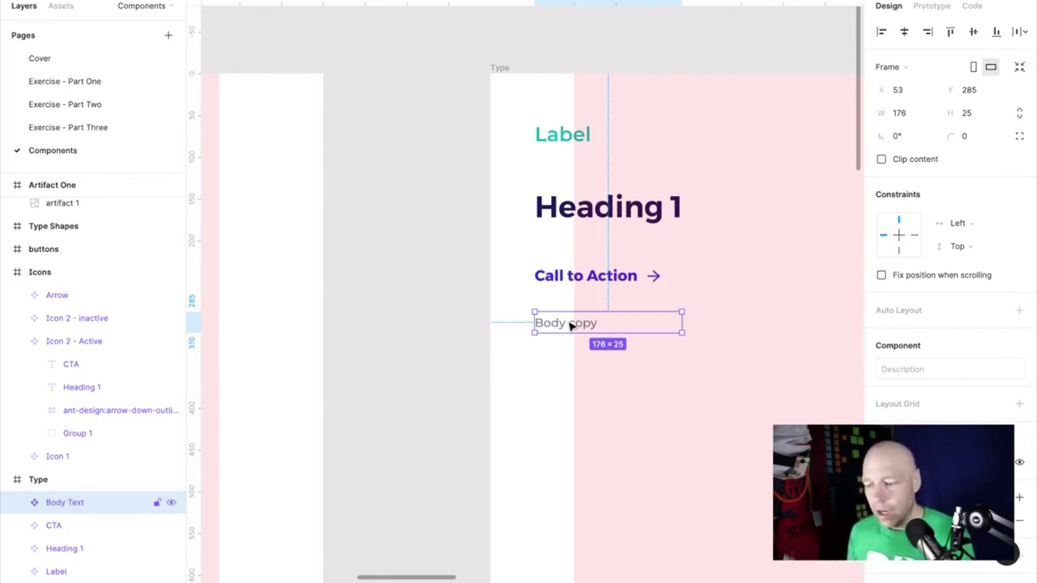
{"action": "scroll", "coordinate": [569, 325], "scroll_direction": "down", "scroll_amount": 10}
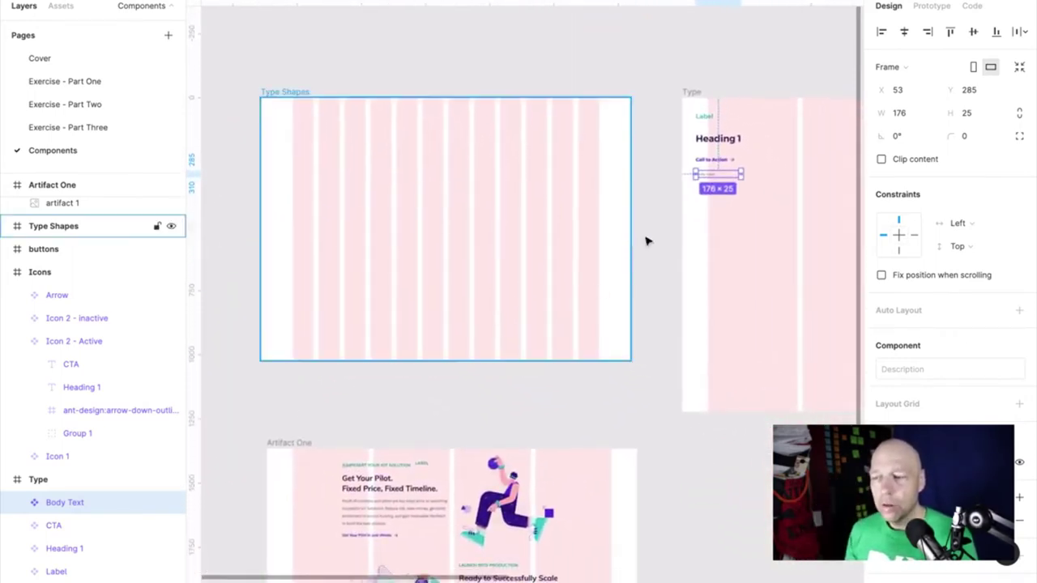
Paste the Label, Heading 1, Call to Action and Body copy instances into Type Shapes
{"action": "left_click", "coordinate": [707, 120]}
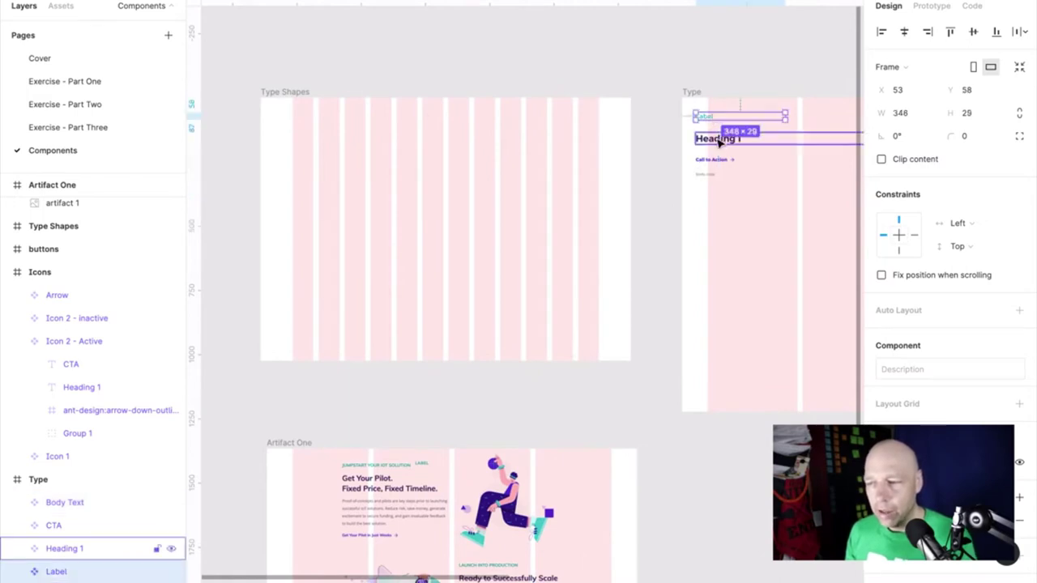
{"action": "left_click", "coordinate": [667, 128]}
{"action": "left_click_drag", "start_coordinate": [671, 112], "coordinate": [323, 143]}
{"action": "key", "text": "ctrl+v"}
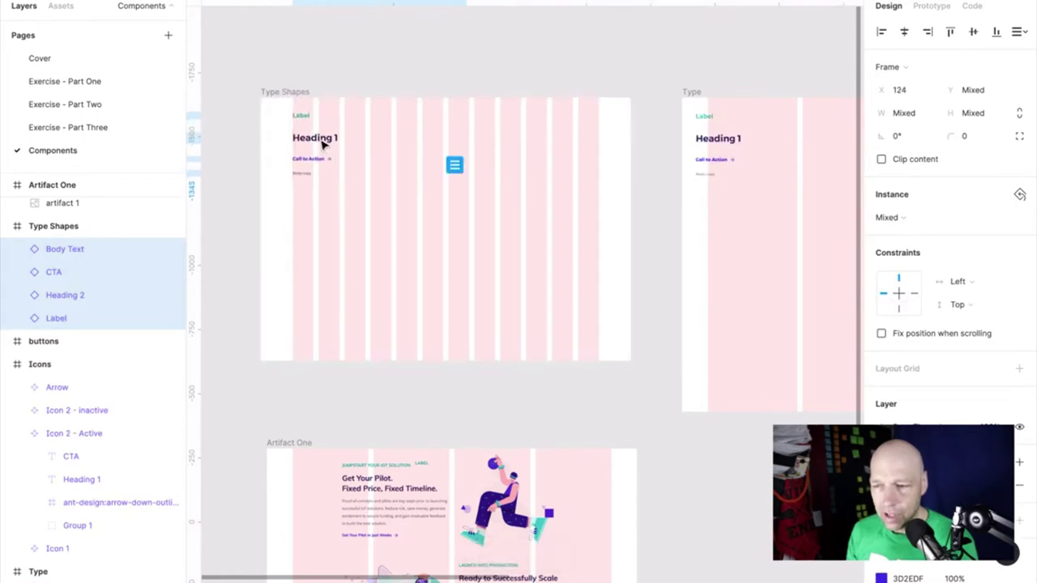
{"action": "scroll", "coordinate": [323, 143], "scroll_direction": "up", "scroll_amount": 5}
{"action": "scroll", "coordinate": [322, 144], "scroll_direction": "down", "scroll_amount": 2}
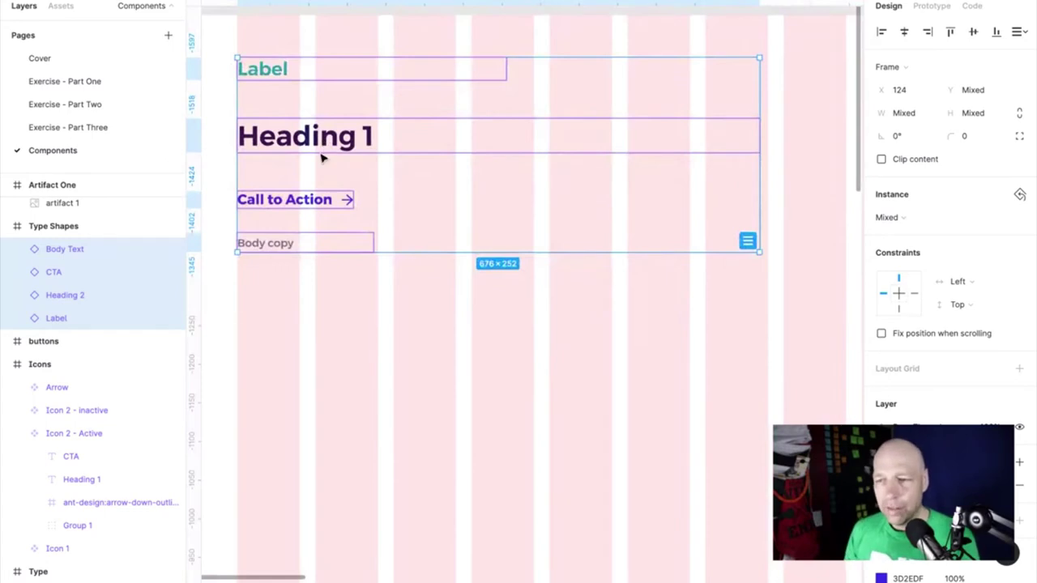
{"action": "key", "text": "Escape"}
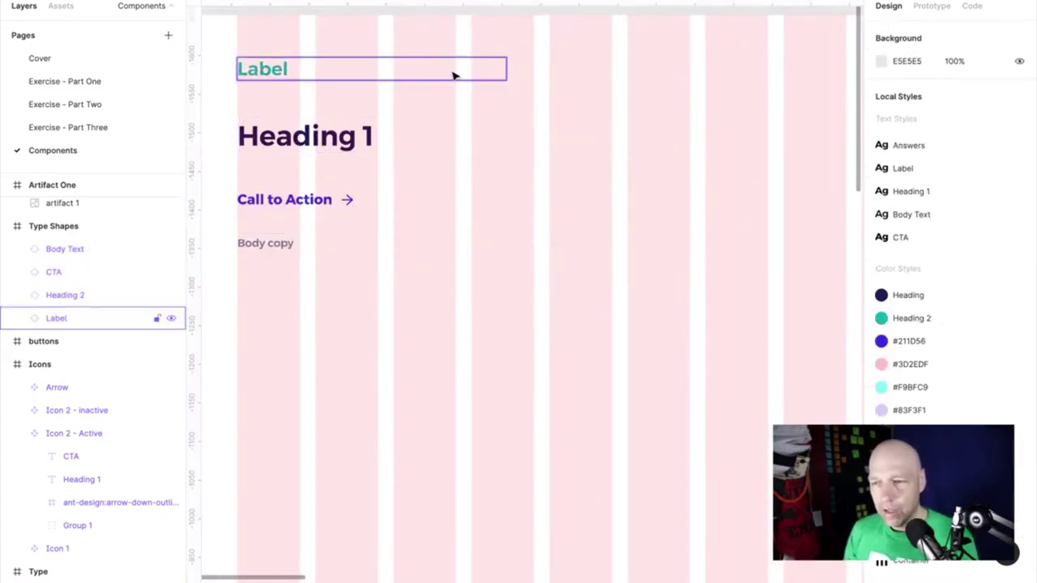
Size Label, Heading 1 and Body copy to 384 wide and stack them tightly with the Call to Action
{"action": "left_click", "coordinate": [495, 72]}
{"action": "left_click_drag", "start_coordinate": [521, 69], "coordinate": [535, 69]}
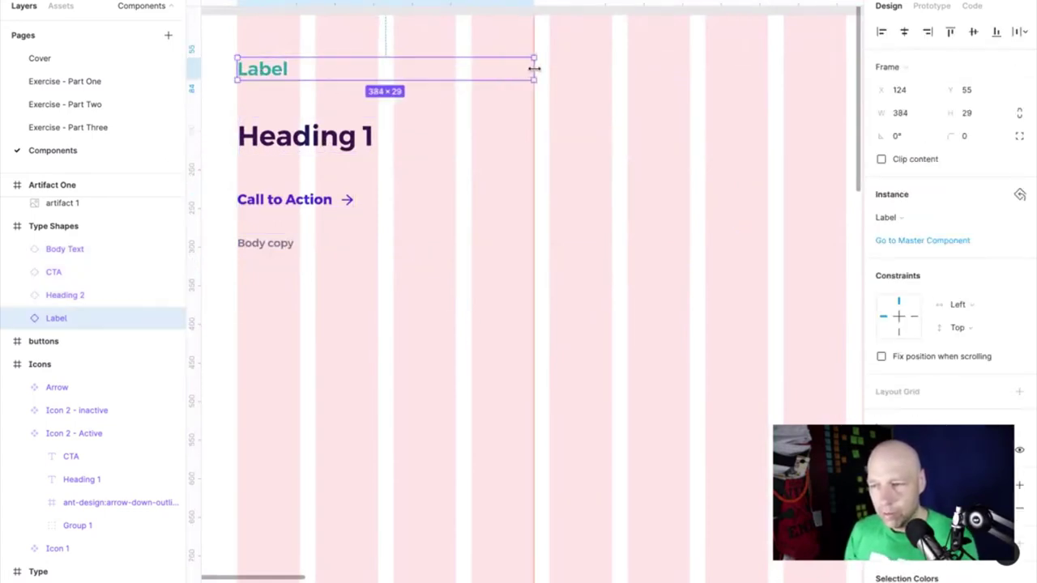
{"action": "left_click", "coordinate": [368, 146]}
{"action": "left_click_drag", "start_coordinate": [759, 135], "coordinate": [535, 136]}
{"action": "left_click_drag", "start_coordinate": [373, 139], "coordinate": [371, 106]}
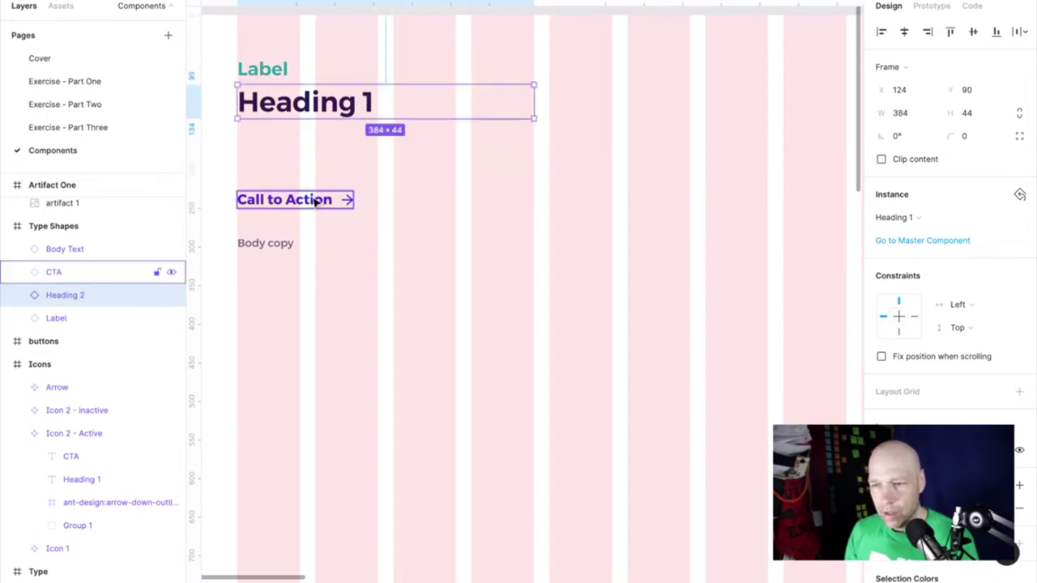
{"action": "left_click", "coordinate": [324, 202]}
{"action": "left_click", "coordinate": [274, 261]}
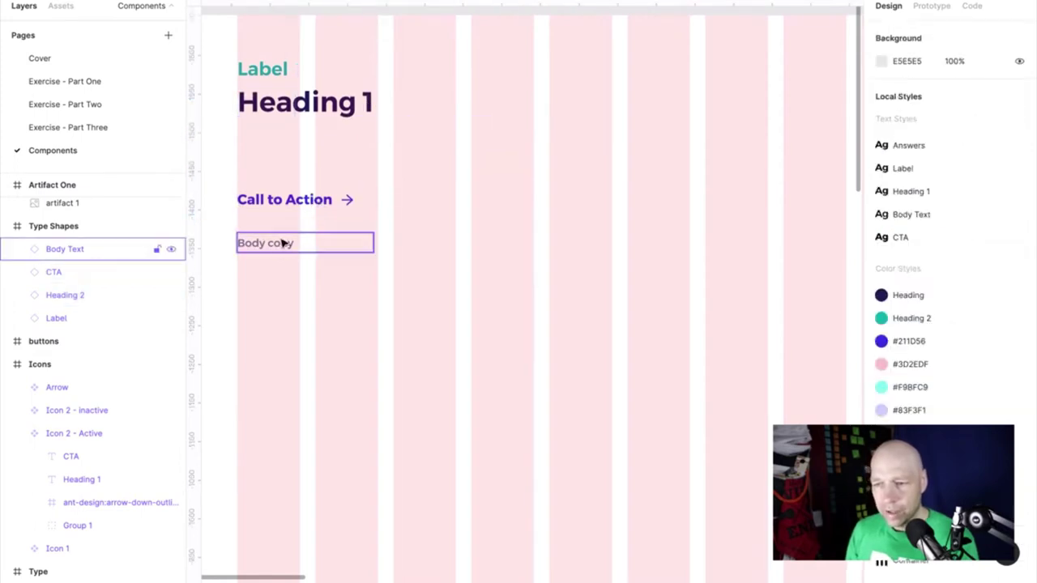
{"action": "left_click_drag", "start_coordinate": [284, 243], "coordinate": [297, 147]}
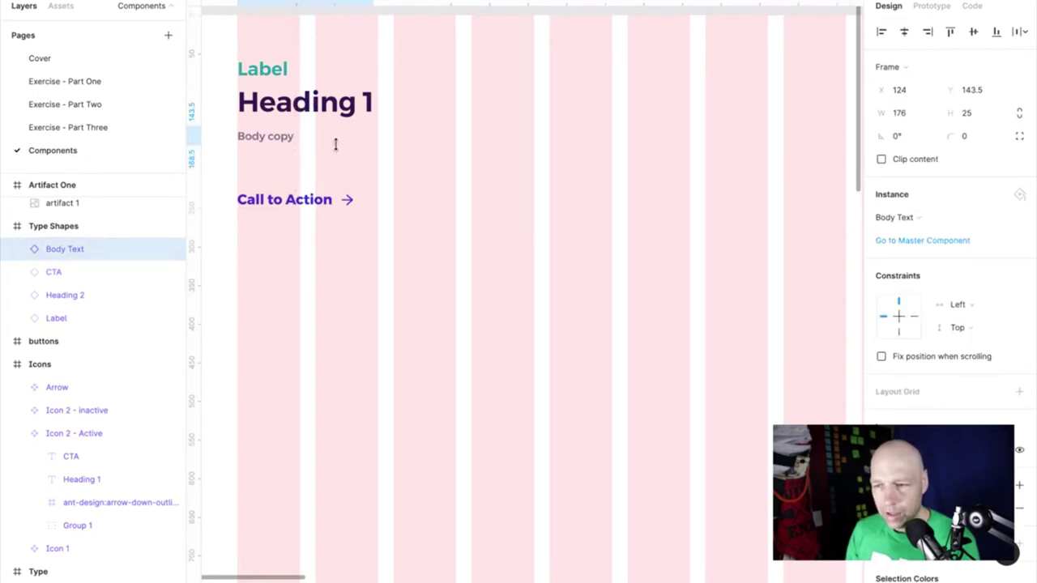
{"action": "left_click_drag", "start_coordinate": [370, 145], "coordinate": [532, 149]}
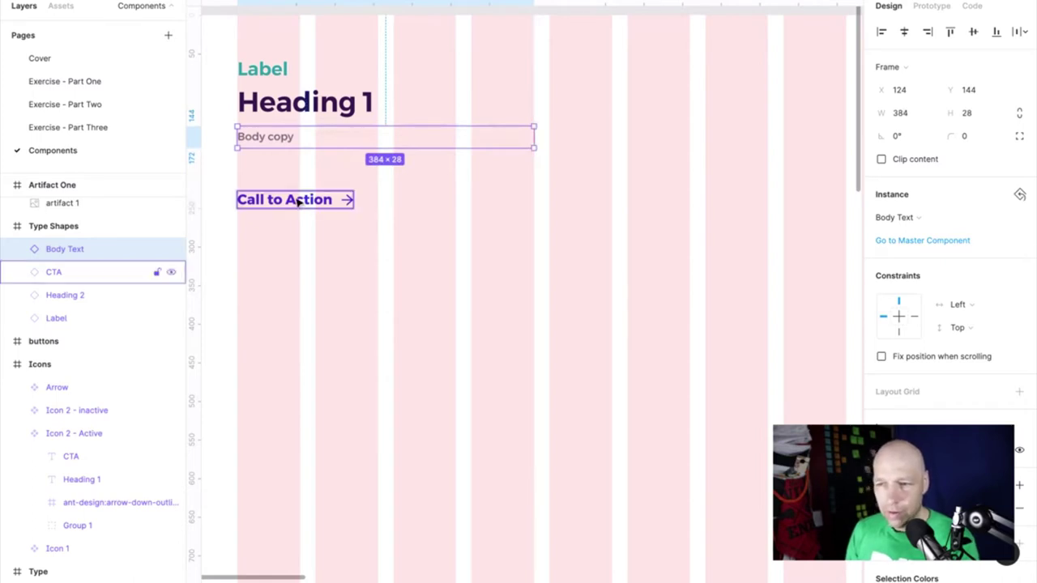
{"action": "left_click_drag", "start_coordinate": [325, 201], "coordinate": [327, 166]}
Marquee-select the four text layers and combine them into Component 1 with Ctrl+Alt+K
{"action": "scroll", "coordinate": [405, 241], "scroll_direction": "up", "scroll_amount": 3}
{"action": "scroll", "coordinate": [405, 241], "scroll_direction": "left", "scroll_amount": 1}
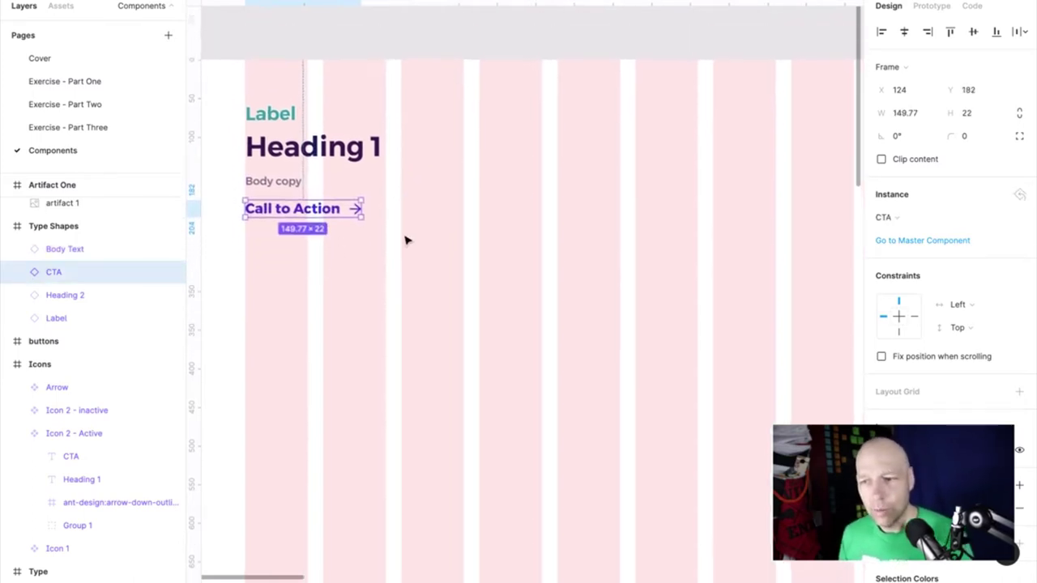
{"action": "left_click_drag", "start_coordinate": [250, 123], "coordinate": [428, 267]}
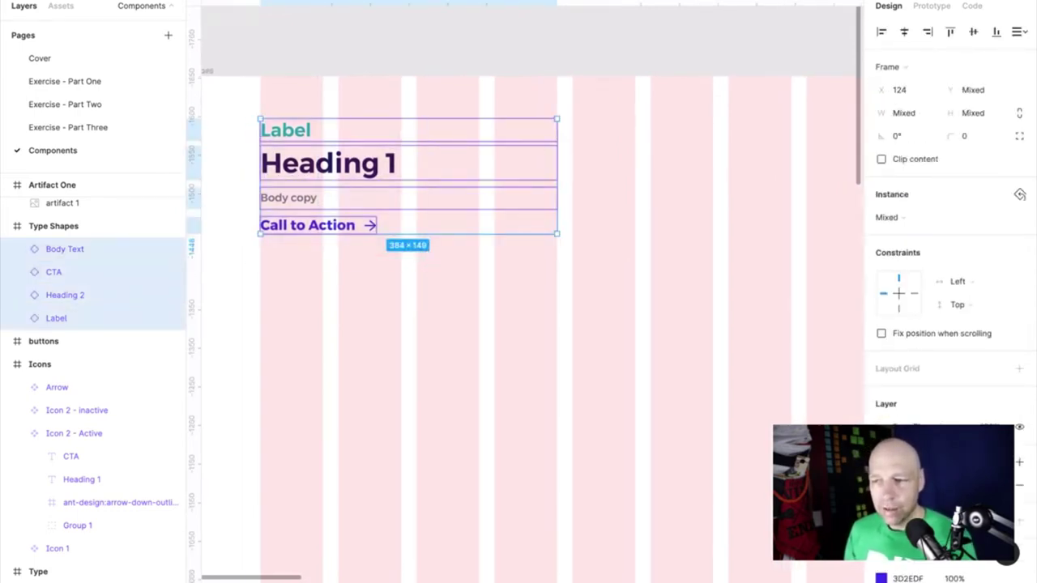
{"action": "key", "text": "ctrl+alt+k"}
{"action": "left_click", "coordinate": [488, 72]}
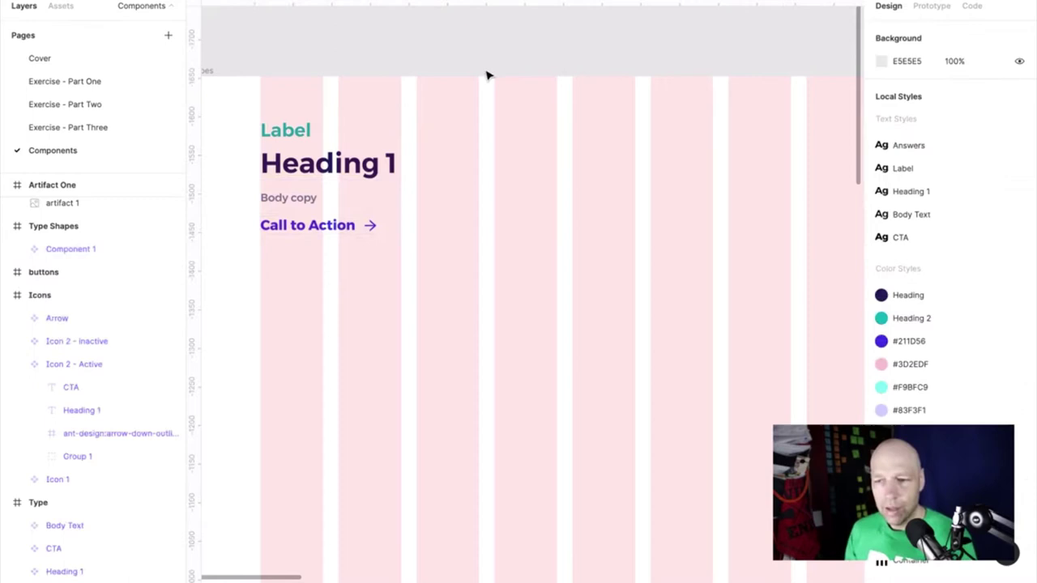
{"action": "left_click", "coordinate": [329, 181]}
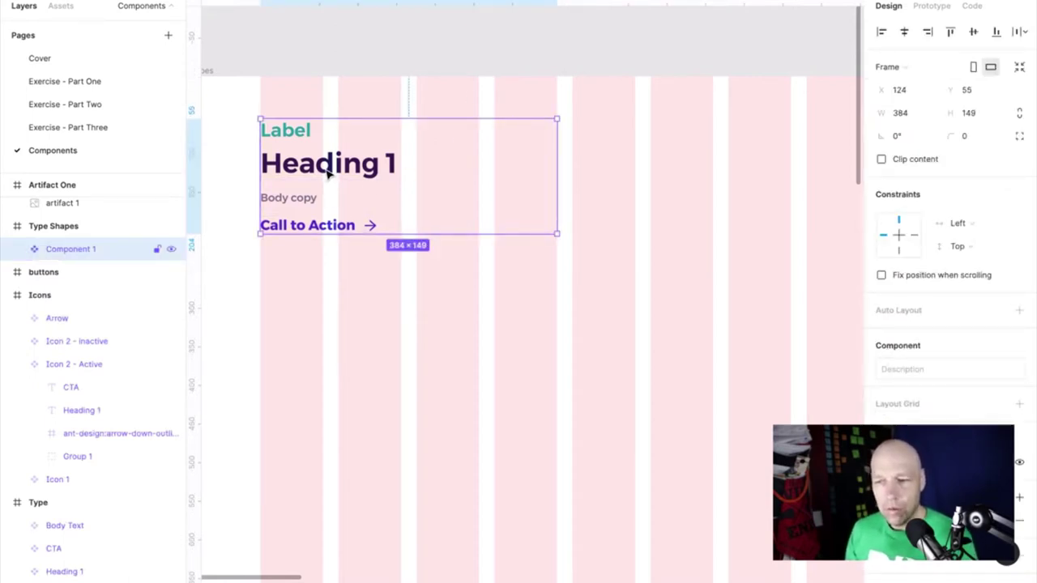
{"action": "double_click", "coordinate": [328, 170]}
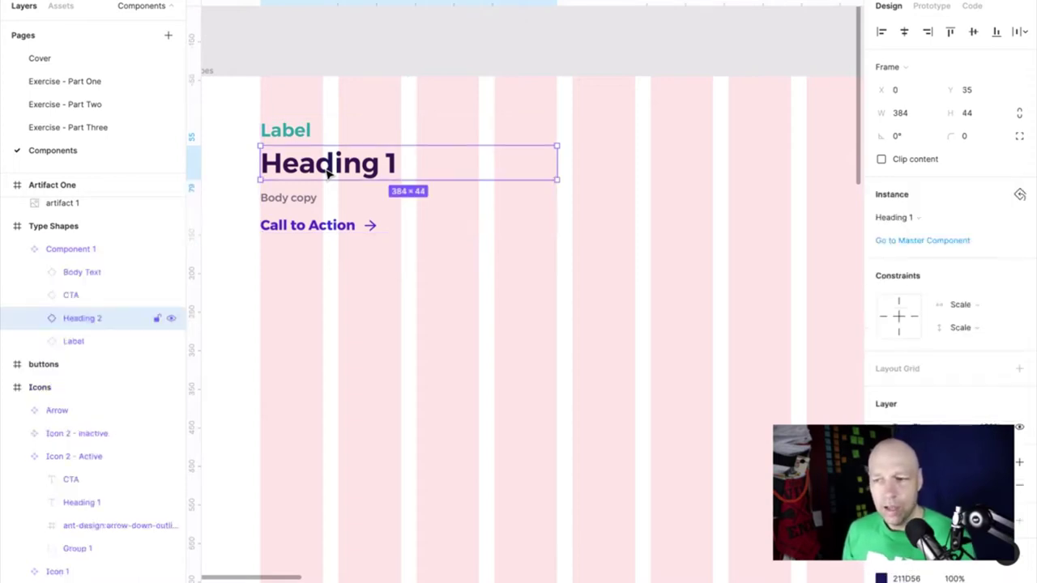
{"action": "double_click", "coordinate": [328, 170]}
{"action": "double_click", "coordinate": [371, 171]}
{"action": "left_click", "coordinate": [406, 163]}
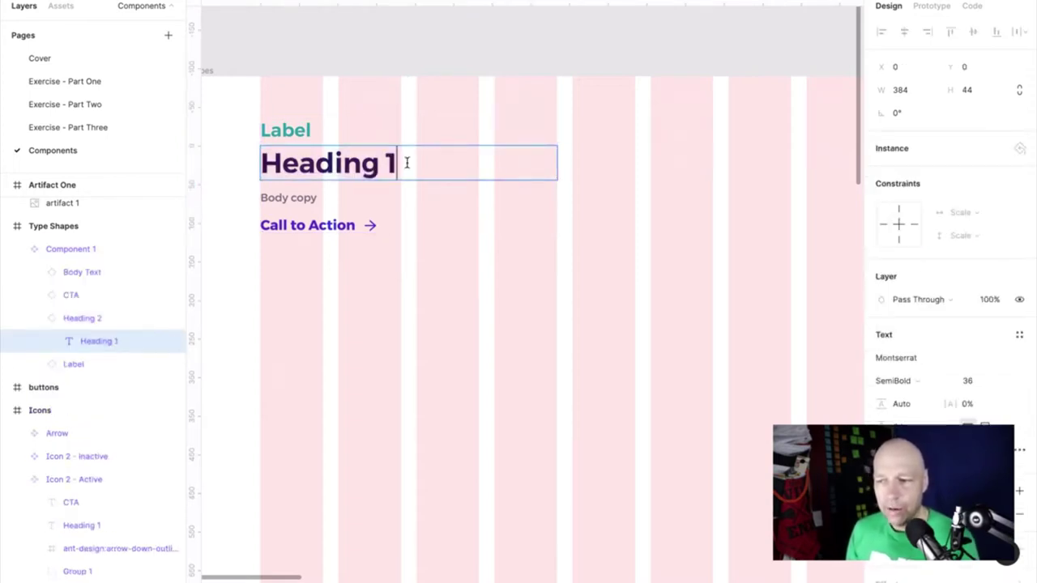
{"action": "type", "text": "sdfjhhksjfh "}
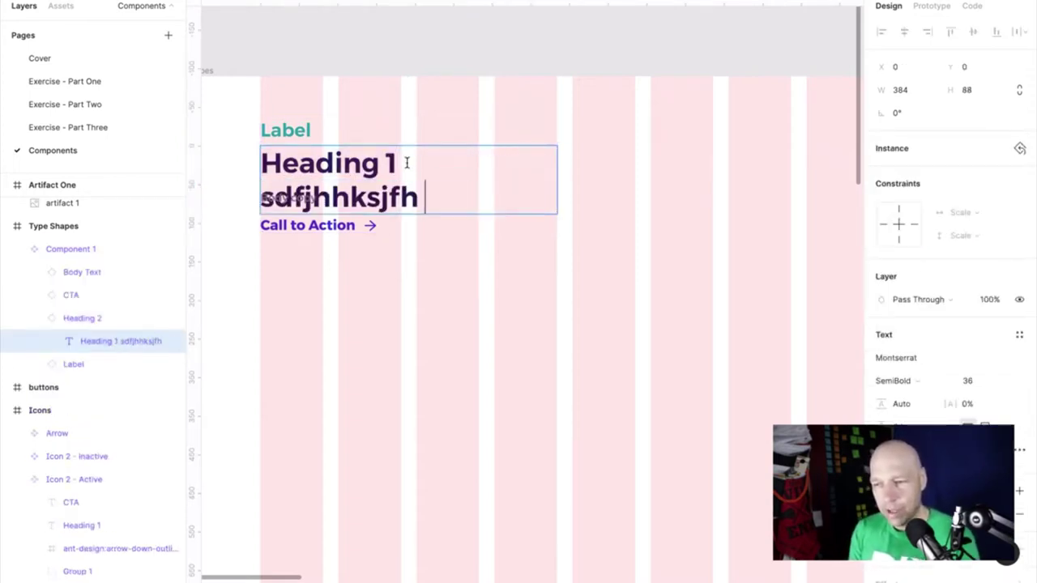
{"action": "type", "text": "skdfjhkjdfhkjshdf kjshdfkj sdfkjhsdfkjhsdfkj "}
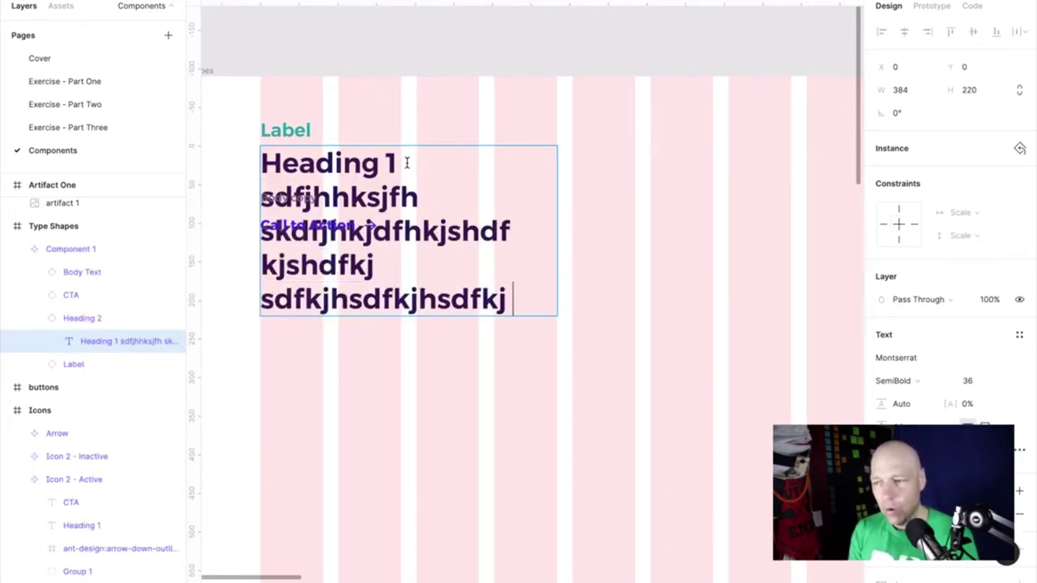
{"action": "type", "text": "sdkfjhskdjfh kjsdh"}
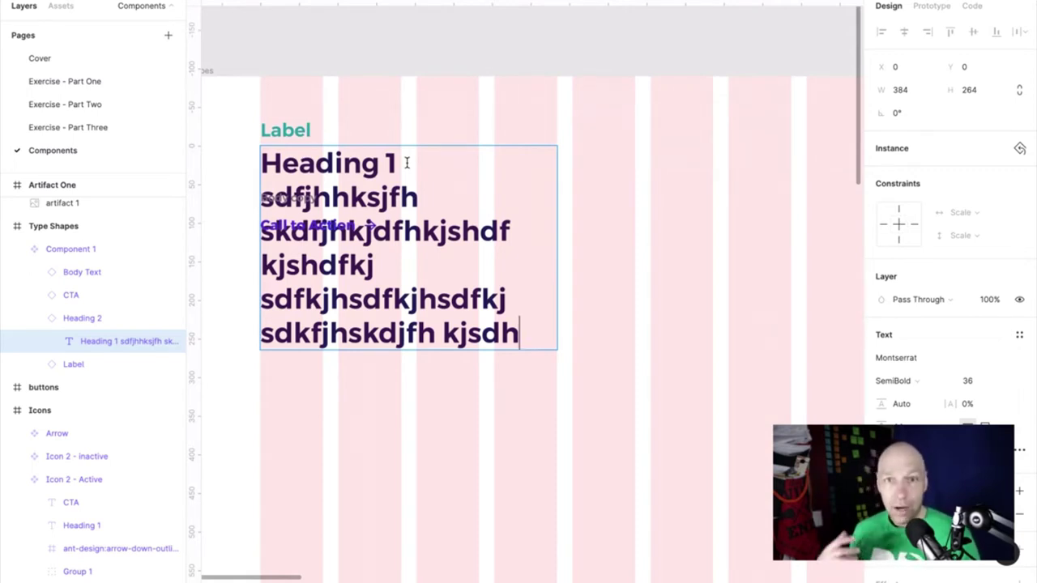
{"action": "key", "text": "ctrl+z"}
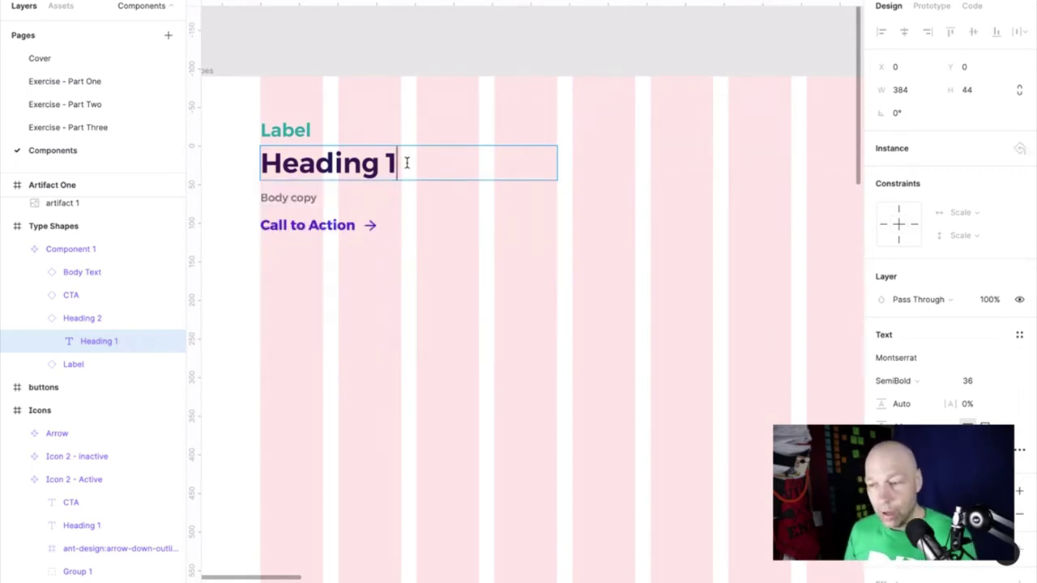
{"action": "key", "text": "ctrl+a"}
{"action": "key", "text": "ctrl+c"}
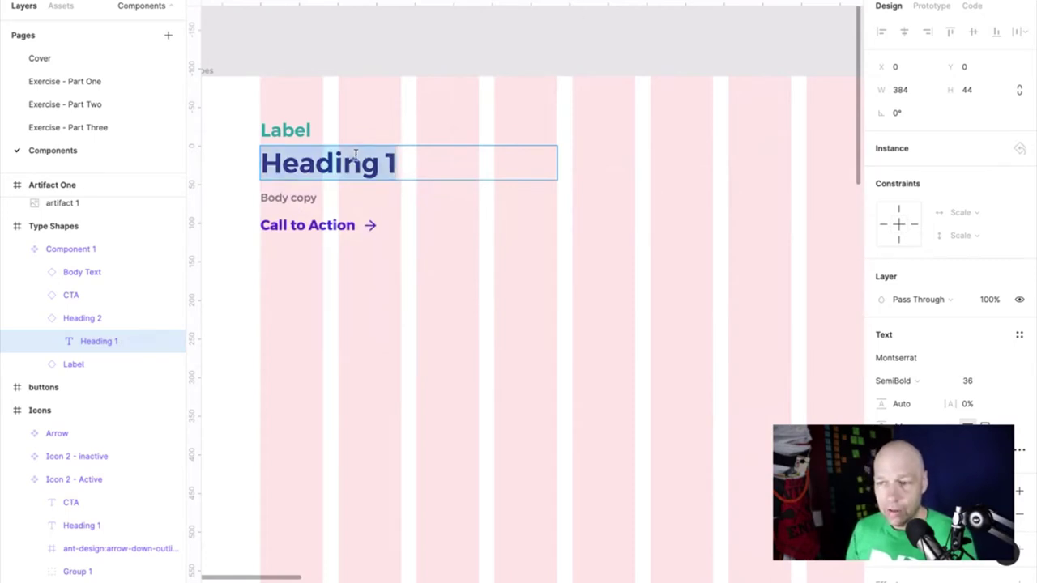
{"action": "key", "text": "Escape"}
{"action": "scroll", "coordinate": [685, 78], "scroll_direction": "right", "scroll_amount": 2}
{"action": "left_click", "coordinate": [634, 46]}
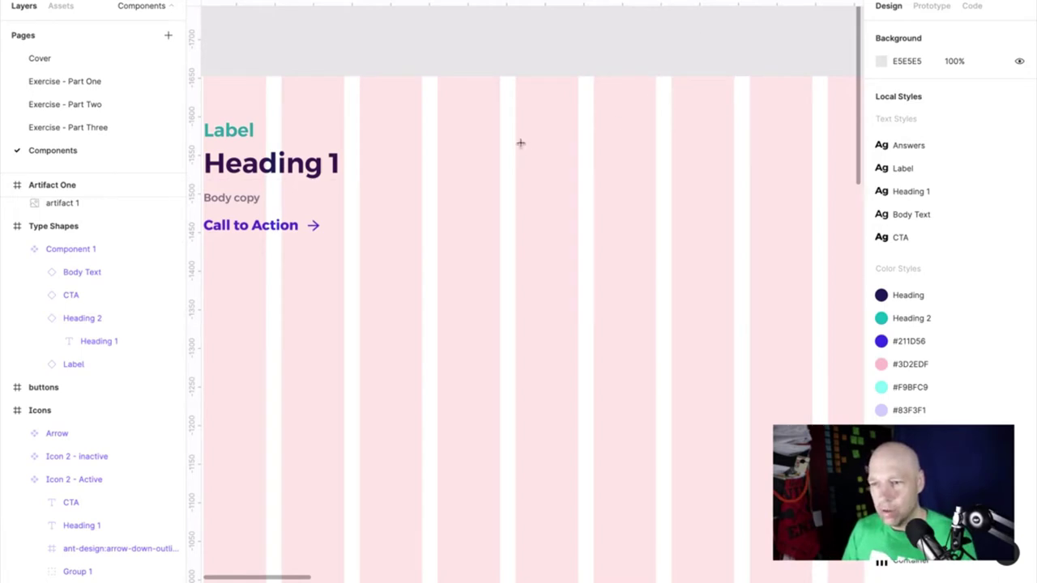
Paste a Heading 1 copy right of the component, align it to the top and widen it
{"action": "left_click_drag", "start_coordinate": [521, 143], "coordinate": [748, 162]}
{"action": "key", "text": "Escape"}
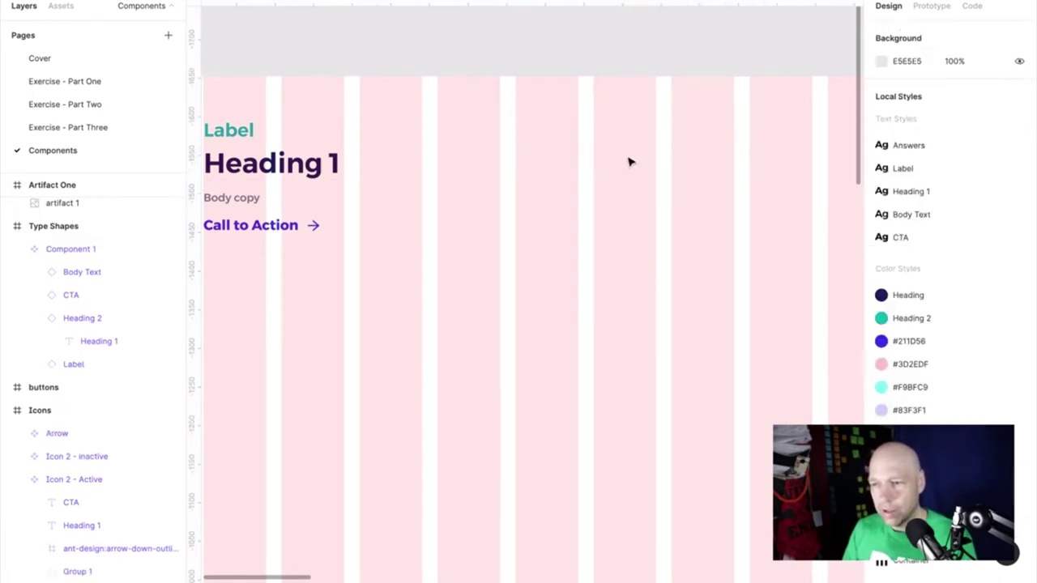
{"action": "left_click", "coordinate": [554, 143]}
{"action": "key", "text": "ctrl+v"}
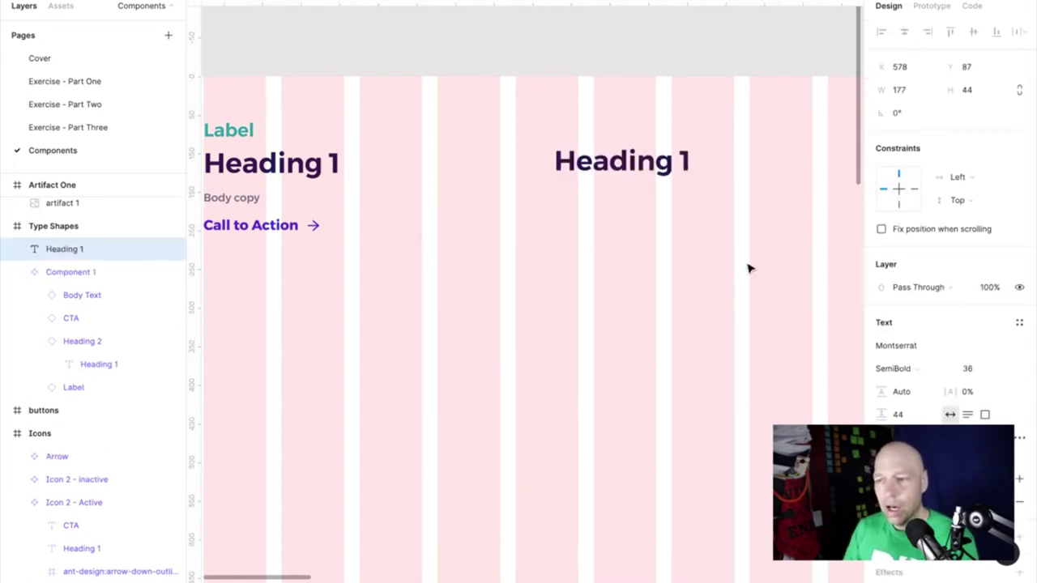
{"action": "left_click", "coordinate": [637, 172]}
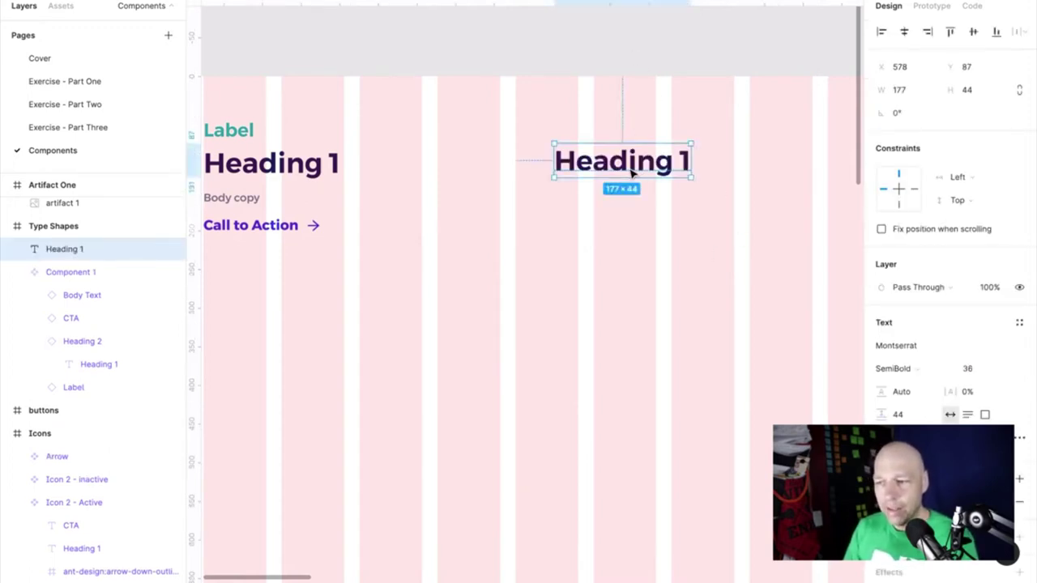
{"action": "left_click_drag", "start_coordinate": [637, 172], "coordinate": [598, 168]}
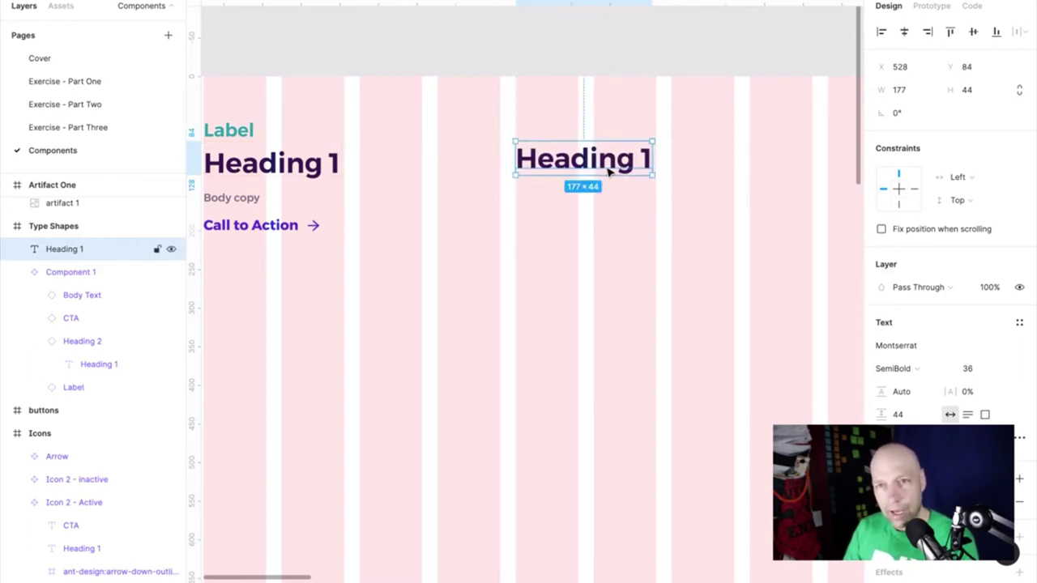
{"action": "left_click_drag", "start_coordinate": [655, 158], "coordinate": [804, 153]}
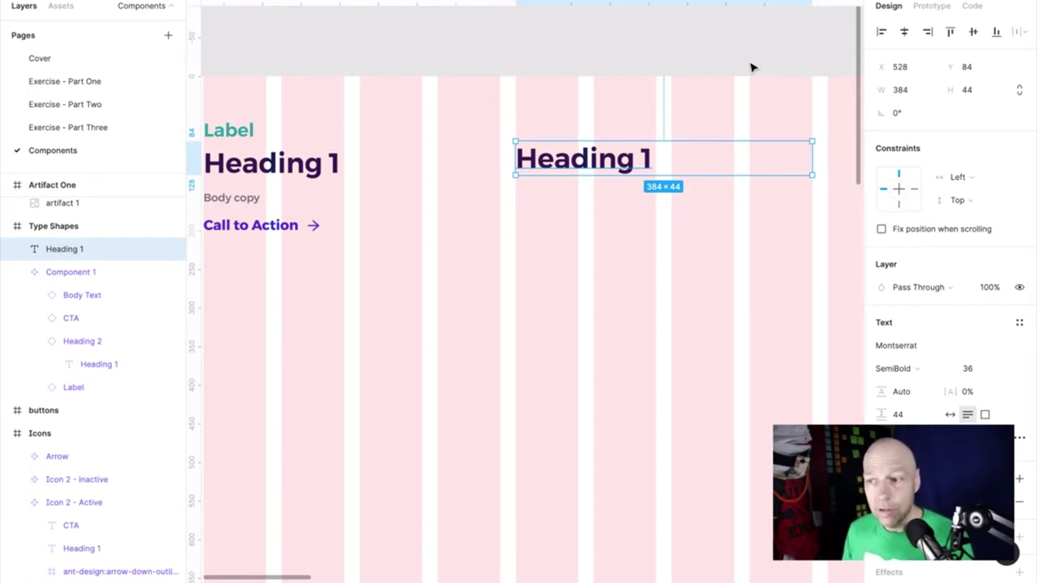
Copy the Body copy text under the new Heading 1, then select both together
{"action": "double_click", "coordinate": [252, 201]}
{"action": "key", "text": "ctrl+c"}
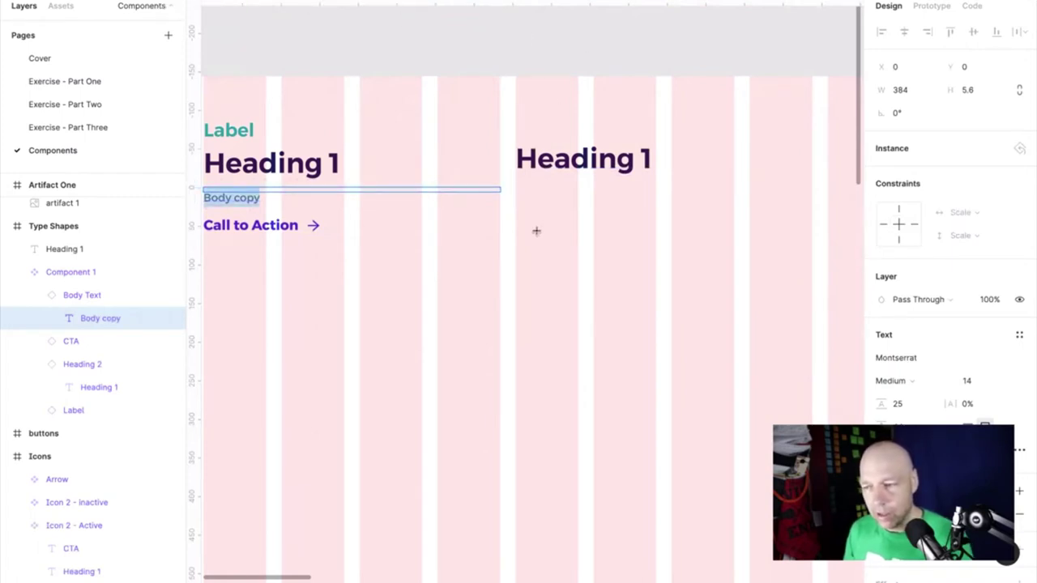
{"action": "left_click", "coordinate": [568, 267]}
{"action": "key", "text": "ctrl+v"}
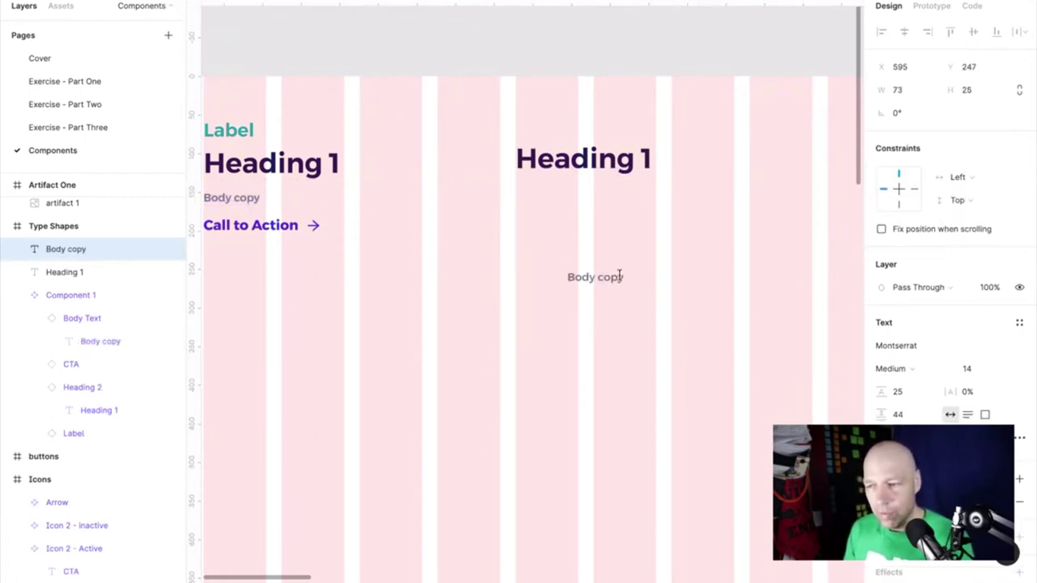
{"action": "left_click", "coordinate": [616, 293]}
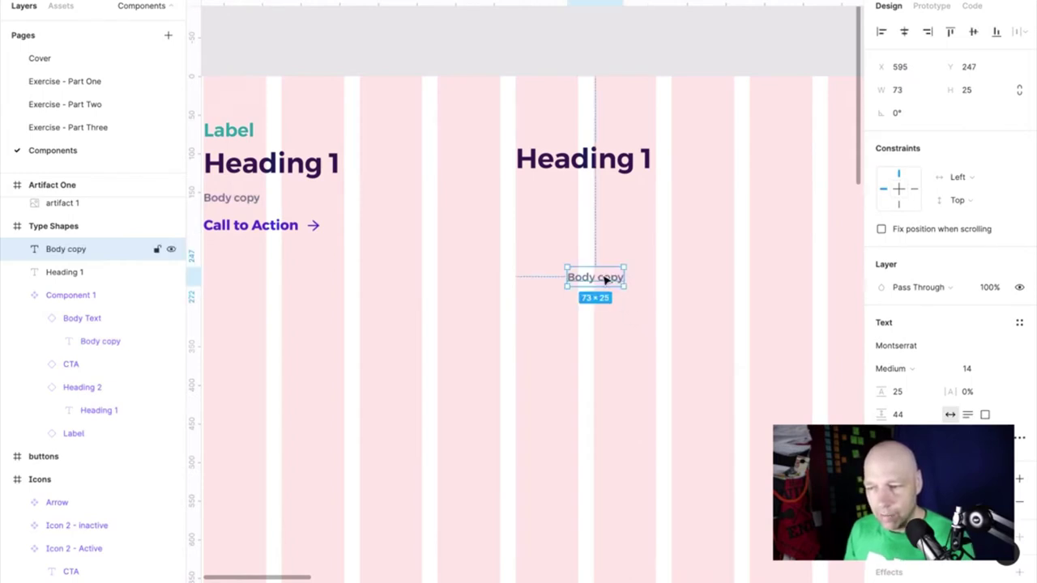
{"action": "left_click_drag", "start_coordinate": [606, 279], "coordinate": [811, 203]}
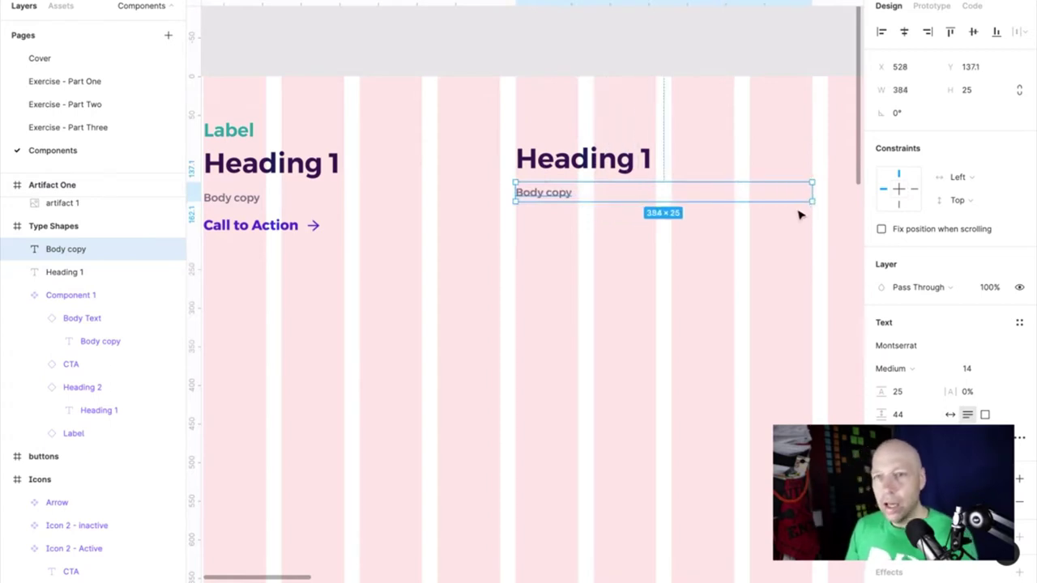
{"action": "left_click", "coordinate": [624, 49]}
{"action": "left_click", "coordinate": [597, 162]}
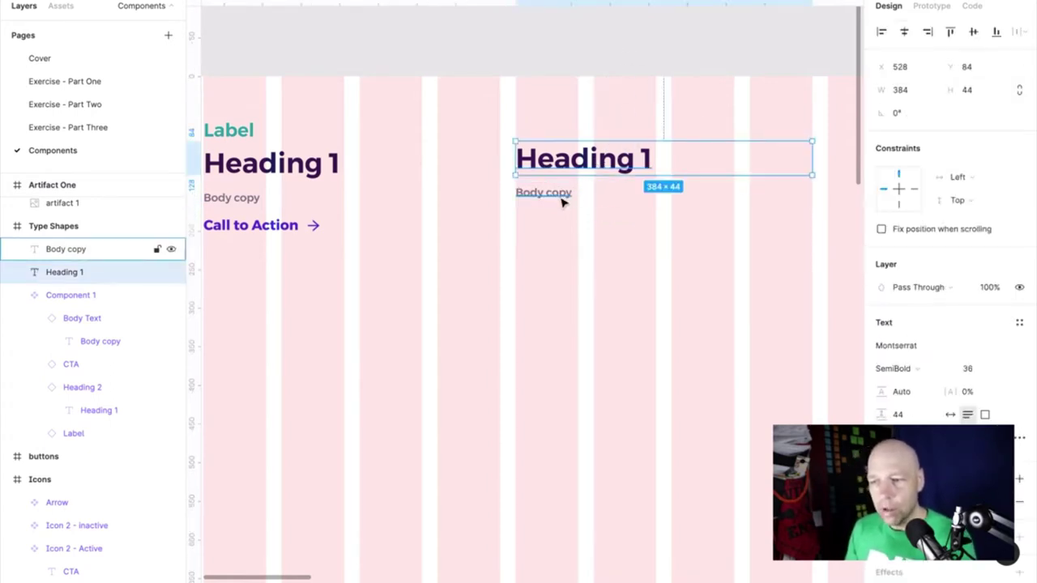
{"action": "left_click", "coordinate": [558, 195], "text": "shift"}
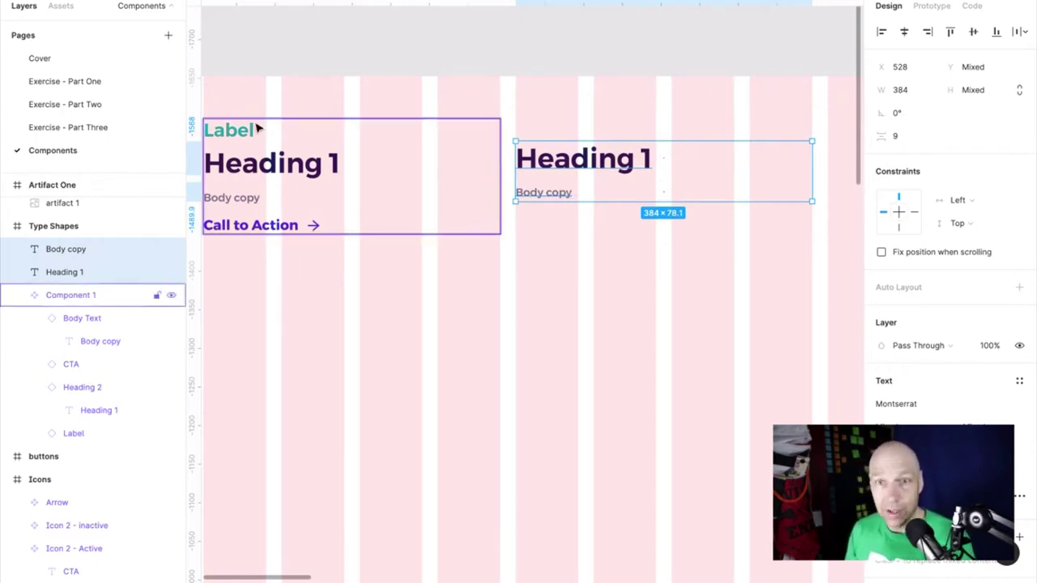
{"action": "right_click", "coordinate": [599, 165]}
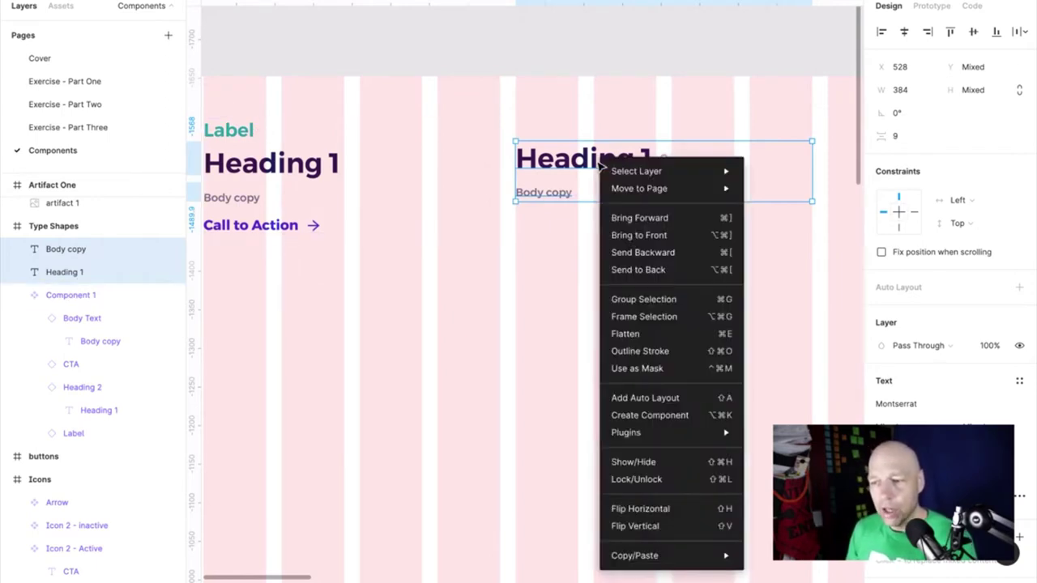
{"action": "left_click", "coordinate": [674, 407]}
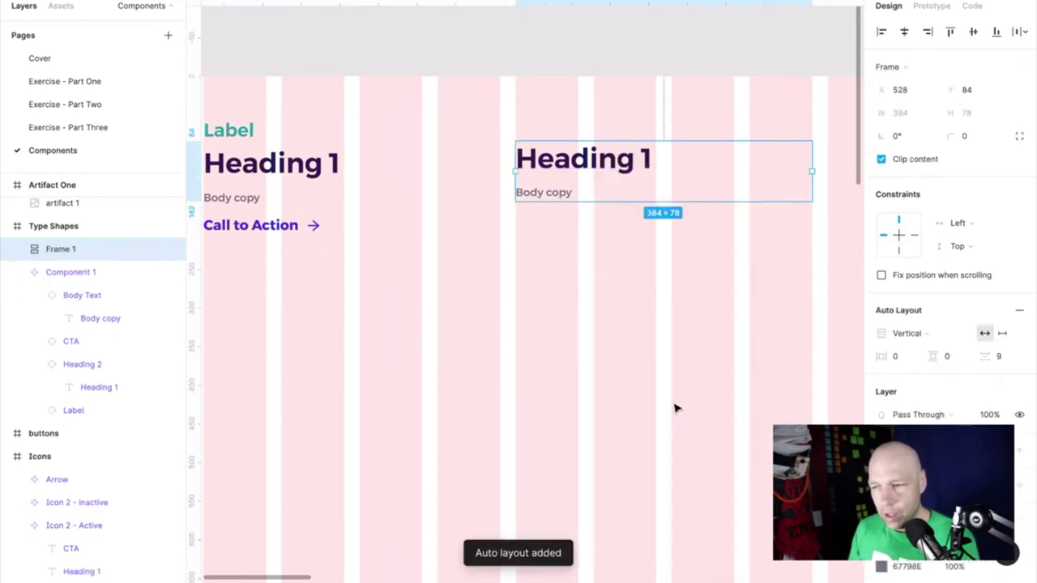
{"action": "double_click", "coordinate": [624, 166]}
{"action": "double_click", "coordinate": [610, 167]}
{"action": "left_click", "coordinate": [657, 160]}
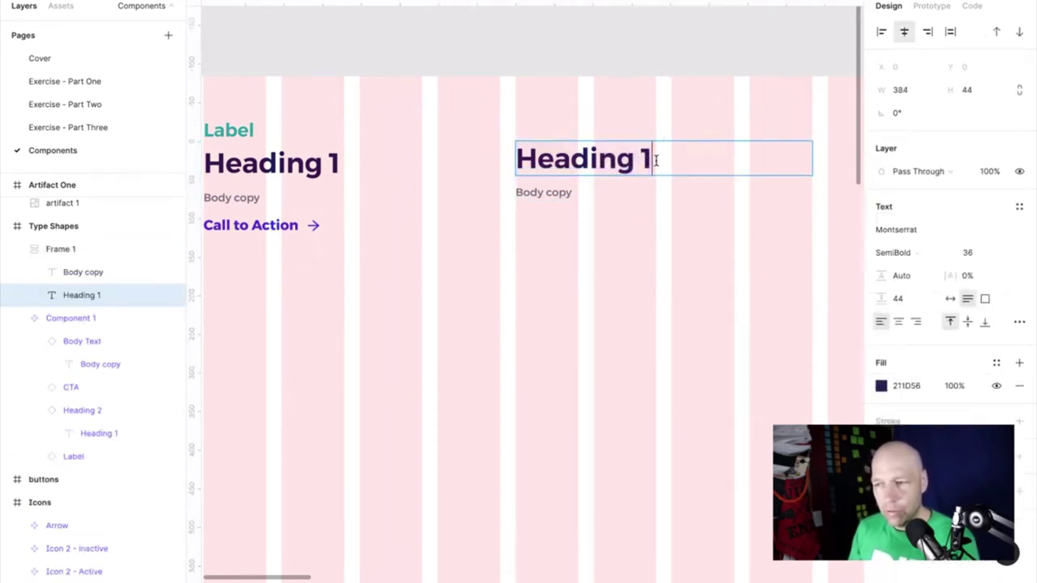
{"action": "type", "text": "sdfjghsfjhgjhsgd fjhgf"}
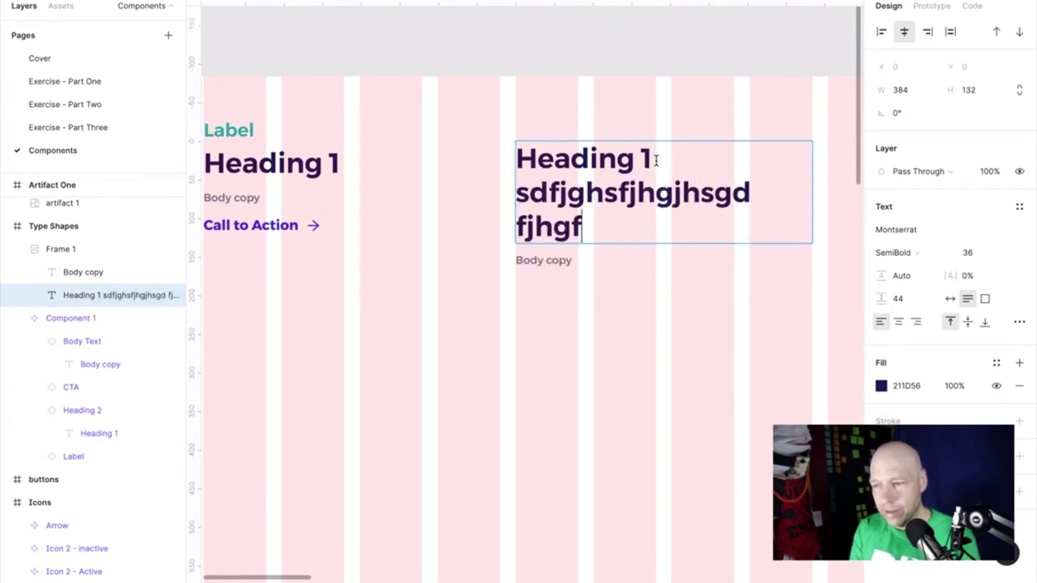
{"action": "type", "text": "jsdjfhg sdjfhg jds"}
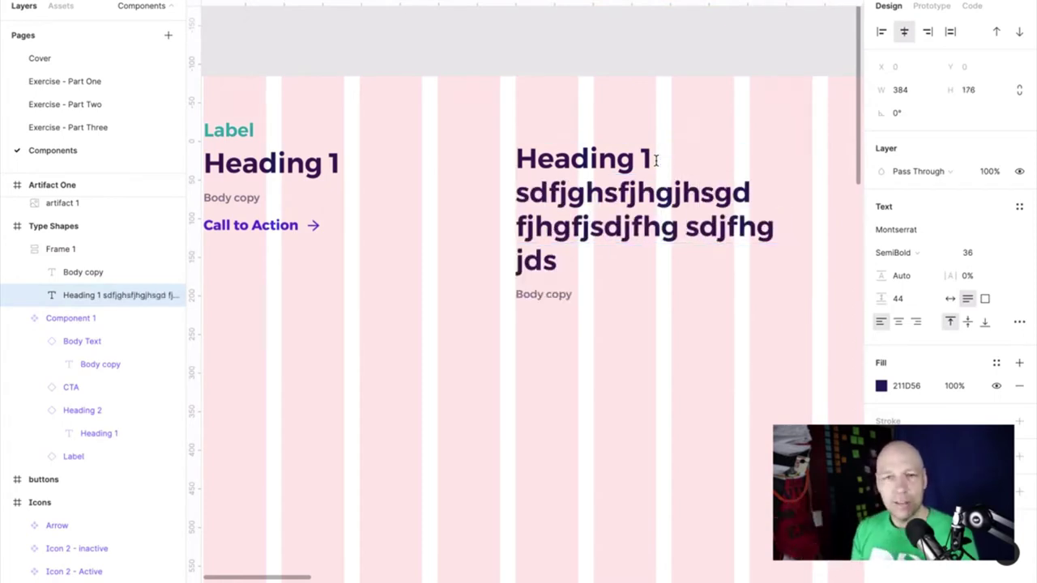
{"action": "type", "text": "sdfsdfjgsdfhg"}
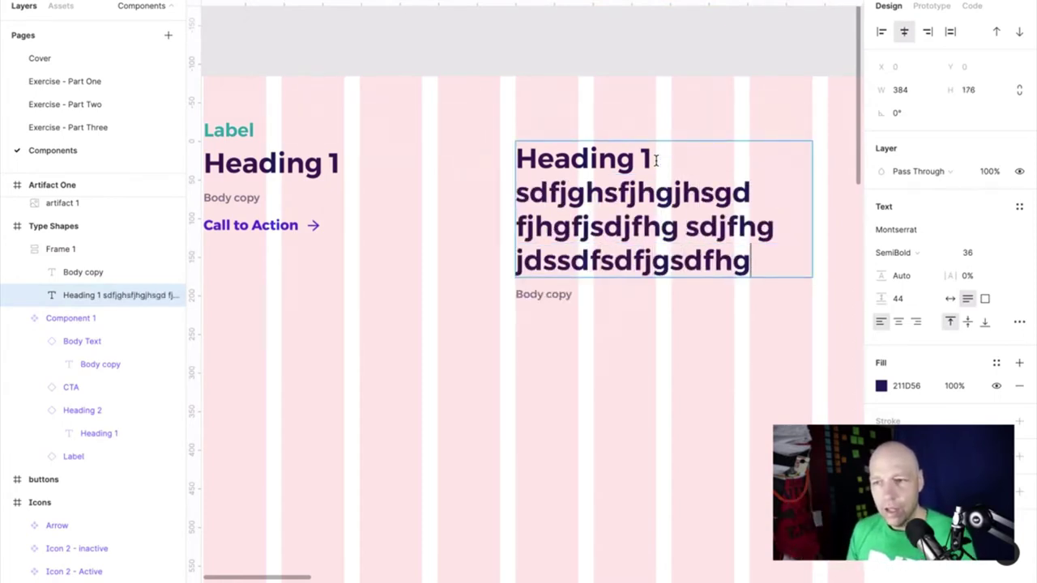
{"action": "key", "text": "ctrl+z"}
{"action": "key", "text": "ctrl+z"}
{"action": "key", "text": "ctrl+z"}
{"action": "key", "text": "ctrl+z"}
{"action": "key", "text": "ctrl+z"}
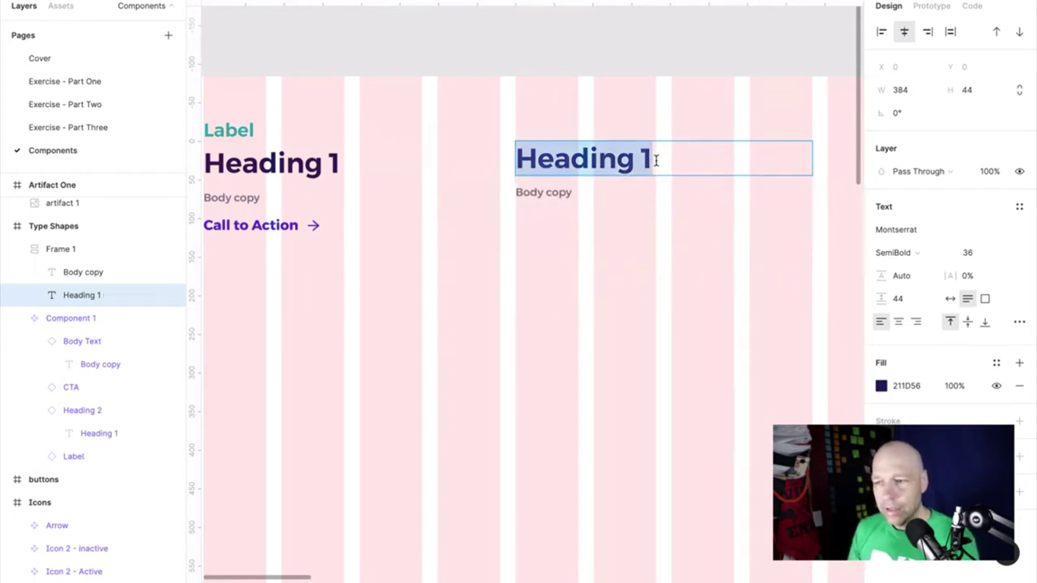
{"action": "key", "text": "Escape"}
{"action": "key", "text": "Escape"}
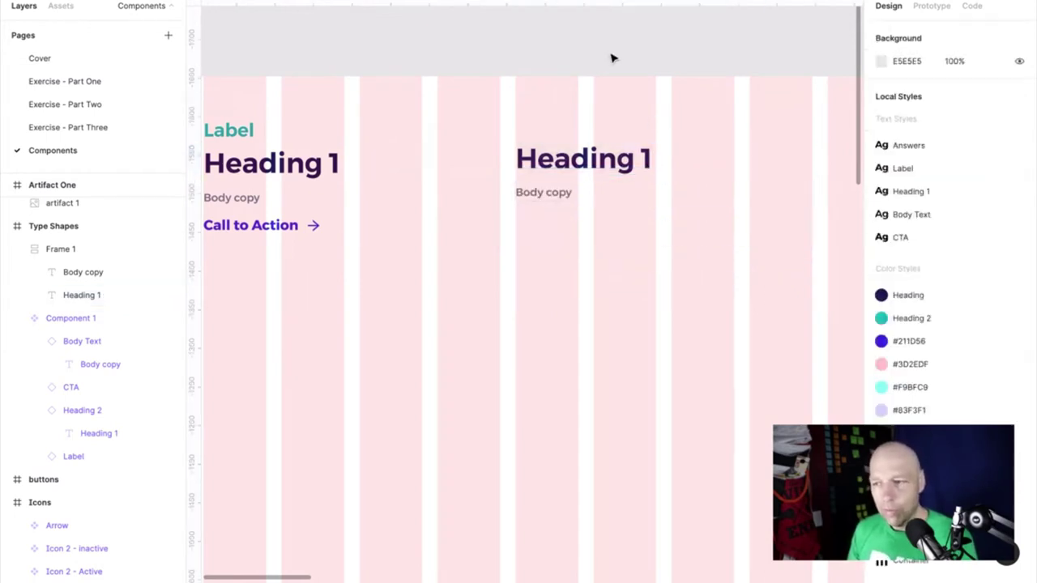
{"action": "scroll", "coordinate": [611, 58], "scroll_direction": "down", "scroll_amount": 3}
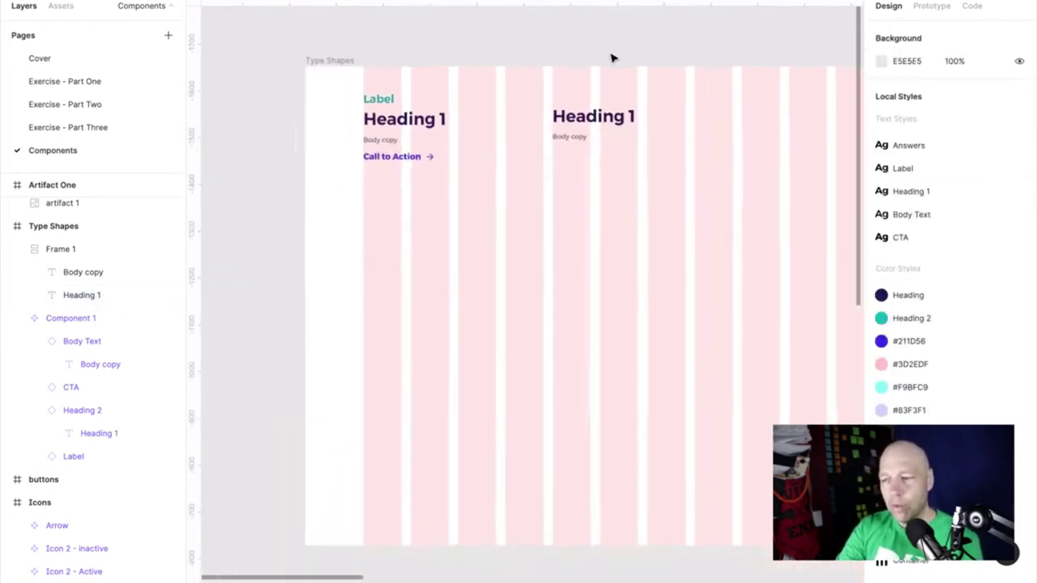
{"action": "left_click", "coordinate": [584, 140]}
{"action": "double_click", "coordinate": [581, 136]}
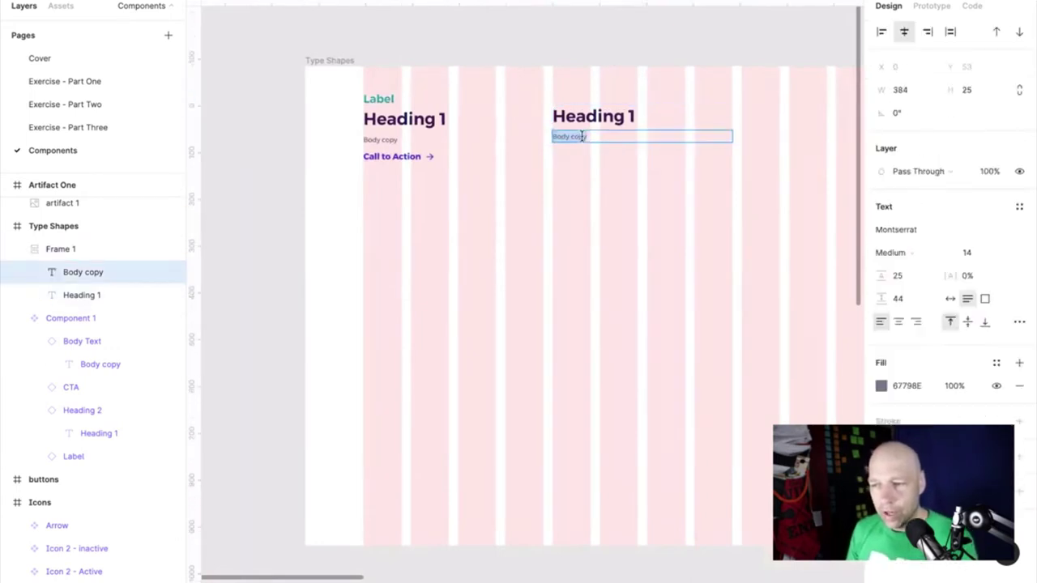
{"action": "key", "text": "BackSpace"}
{"action": "type", "text": "aj"}
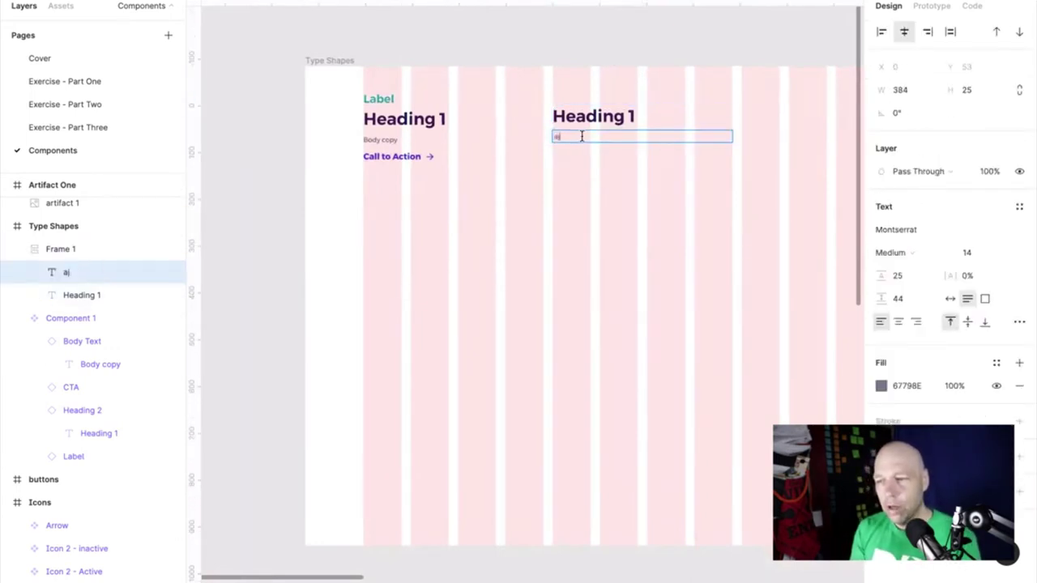
{"action": "type", "text": "shgdhjagdjh jahsdg jahsgdjhasg dj ajsdjhgas djhga"}
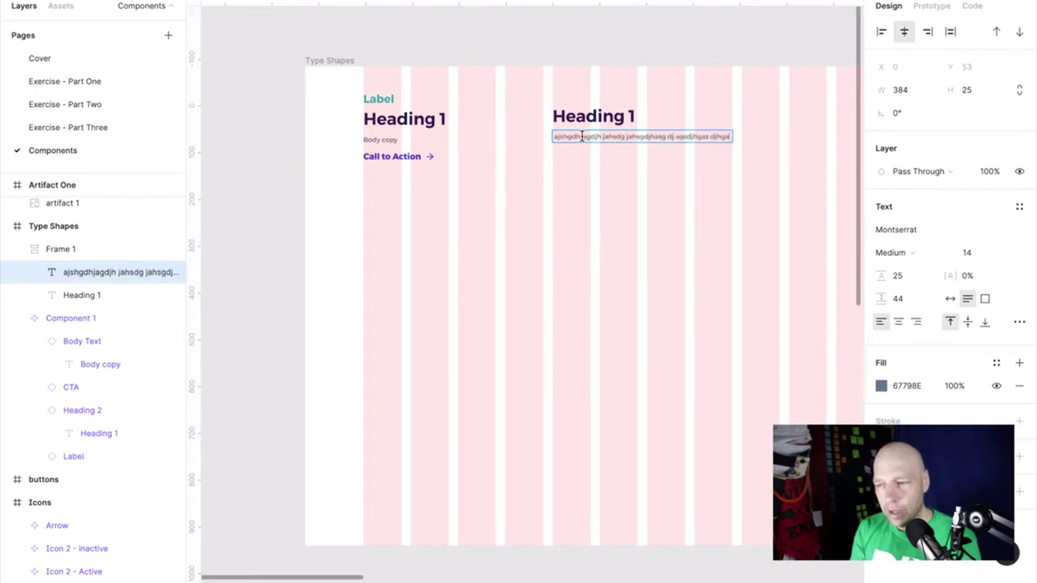
{"action": "type", "text": "sjhdg ashjdgahjsdghjasgd jhasgd hjasgdjhas.djhgas.djhgasjhdgjhasgd"}
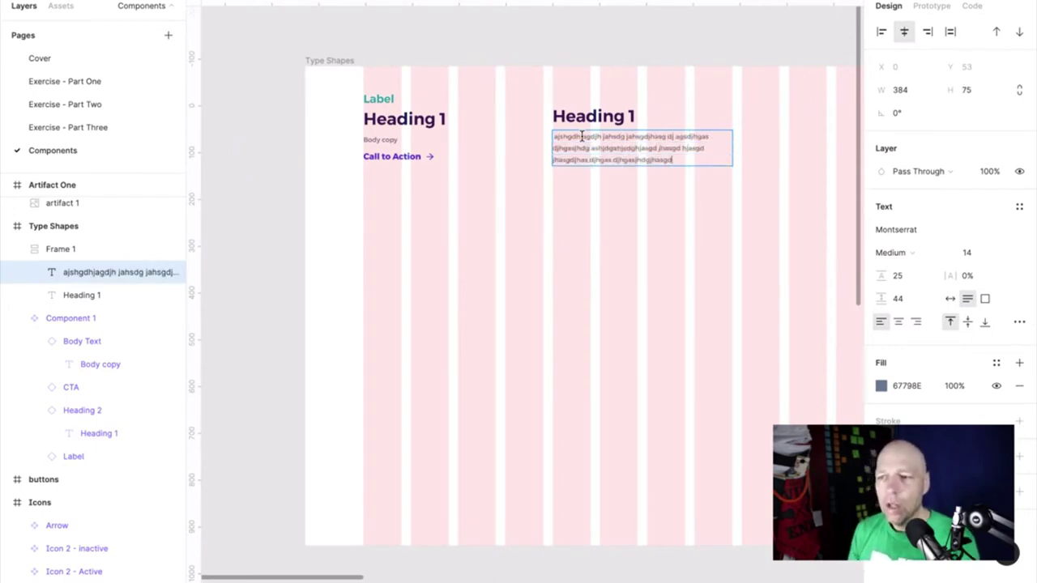
{"action": "key", "text": "ctrl+z"}
{"action": "key", "text": "ctrl+z"}
{"action": "key", "text": "Escape"}
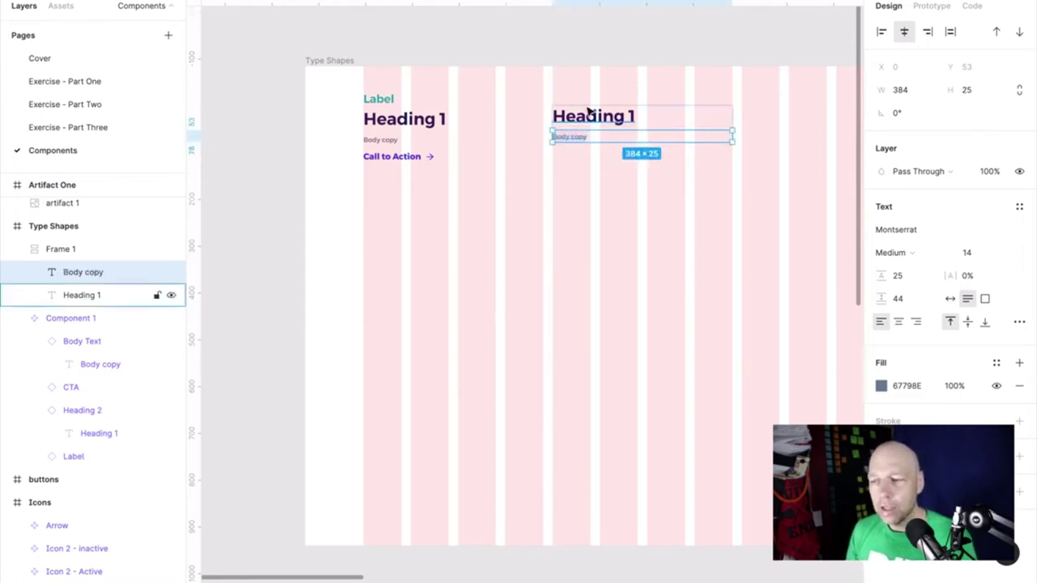
{"action": "left_click", "coordinate": [611, 88]}
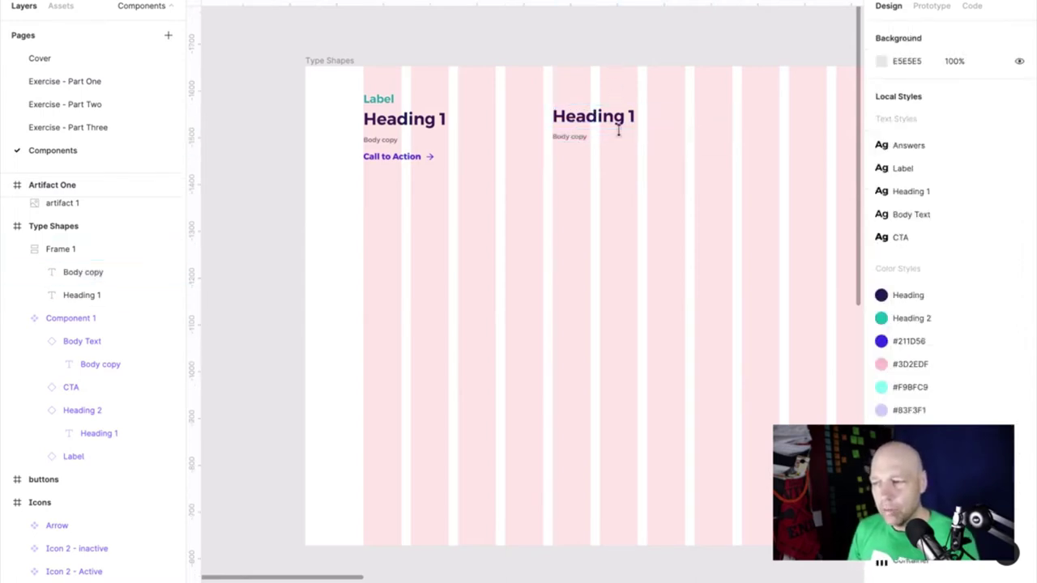
Reselect the Body copy, Frame 1 and the right-hand Heading 1 on the canvas
{"action": "left_click", "coordinate": [616, 133]}
{"action": "key", "text": "Escape"}
{"action": "left_click", "coordinate": [616, 80]}
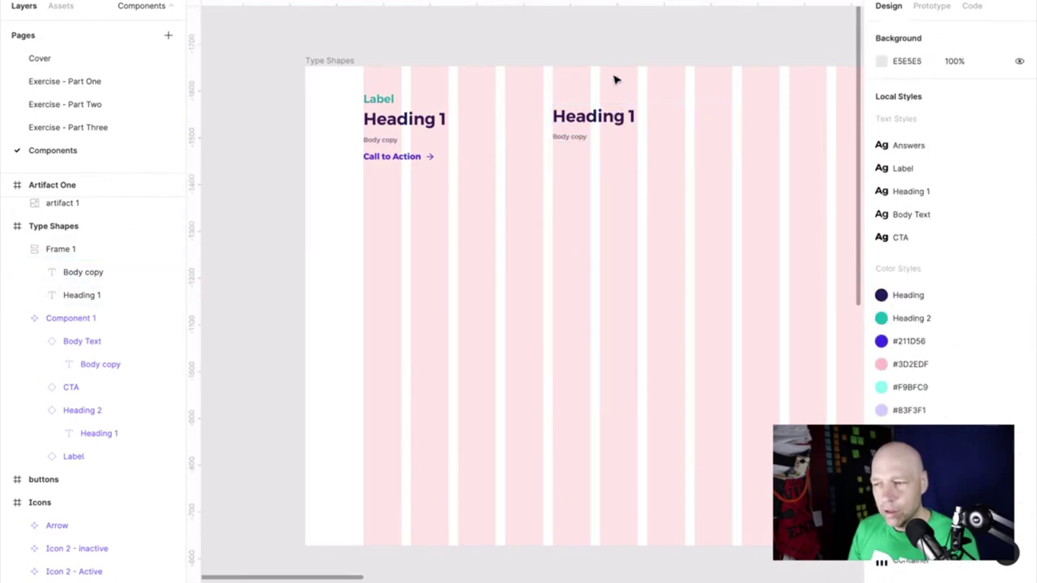
{"action": "left_click", "coordinate": [616, 120]}
{"action": "left_click", "coordinate": [616, 95]}
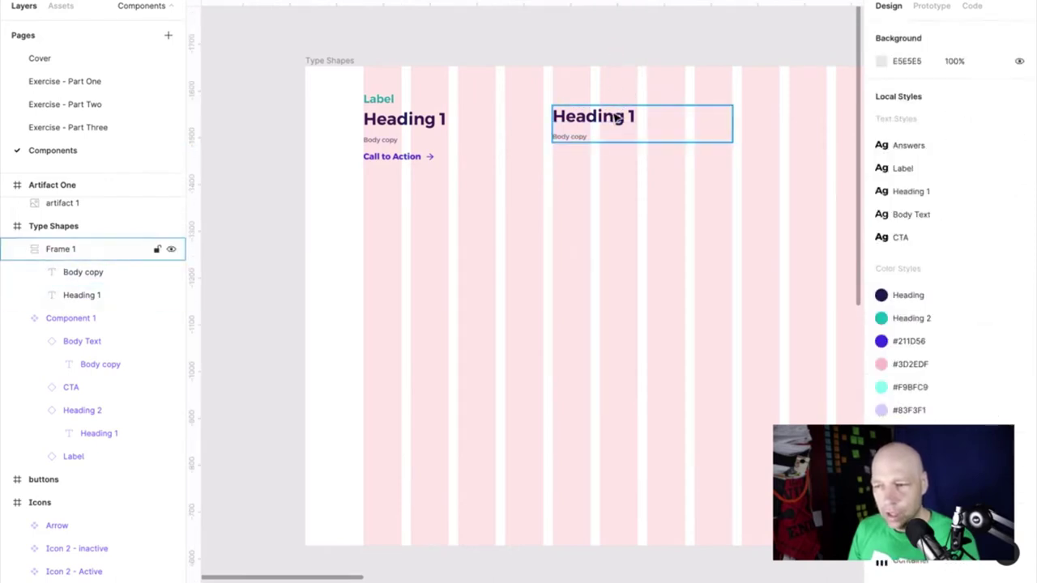
{"action": "left_click", "coordinate": [614, 115]}
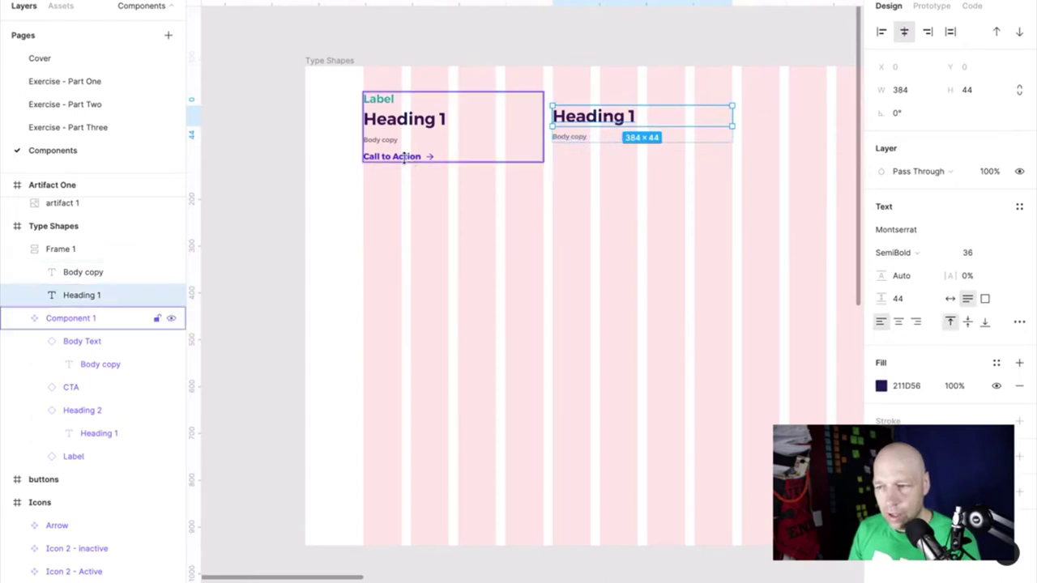
Drill into Component 1's Label text and compare it with Artifact One's LABEL
{"action": "left_click", "coordinate": [389, 100]}
{"action": "double_click", "coordinate": [389, 100]}
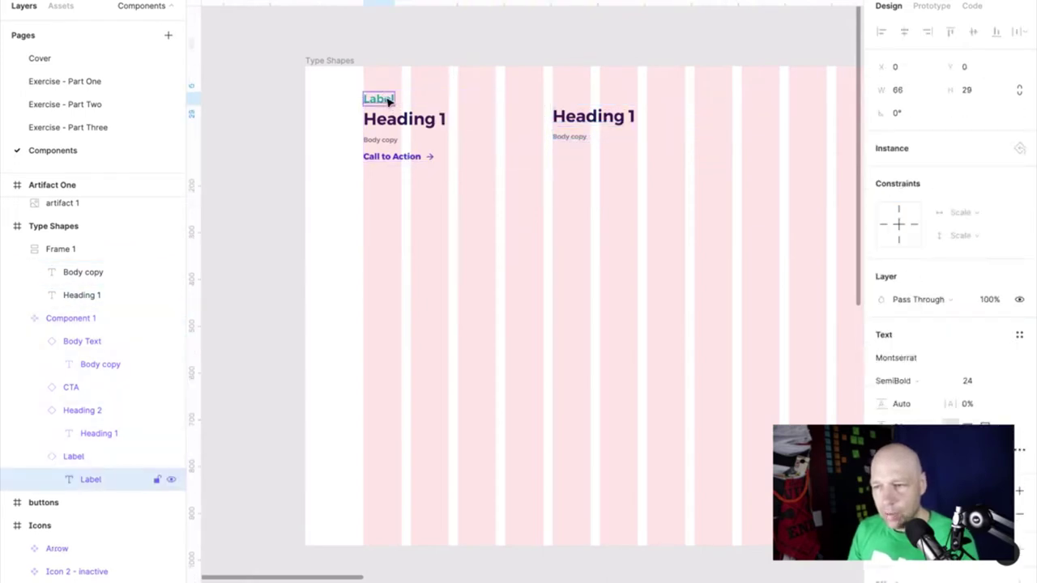
{"action": "double_click", "coordinate": [389, 100]}
{"action": "double_click", "coordinate": [387, 99]}
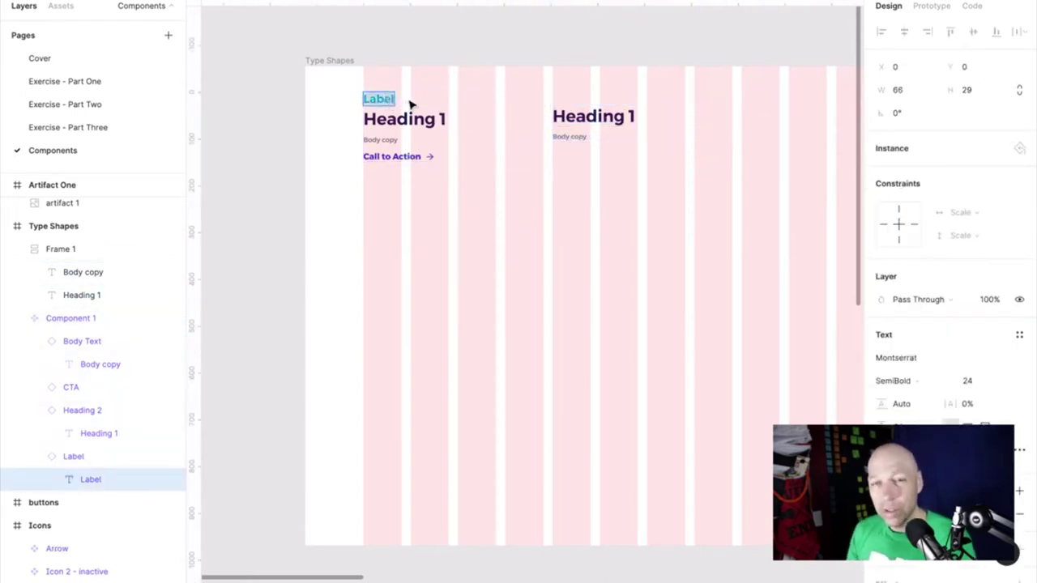
{"action": "scroll", "coordinate": [460, 171], "scroll_direction": "down", "scroll_amount": 5}
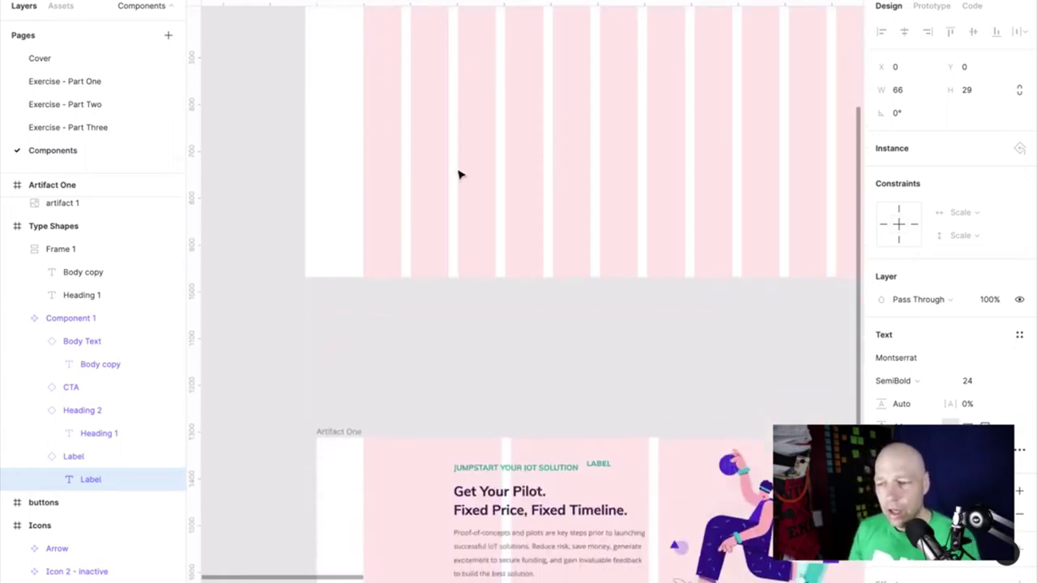
{"action": "scroll", "coordinate": [460, 175], "scroll_direction": "down", "scroll_amount": 2}
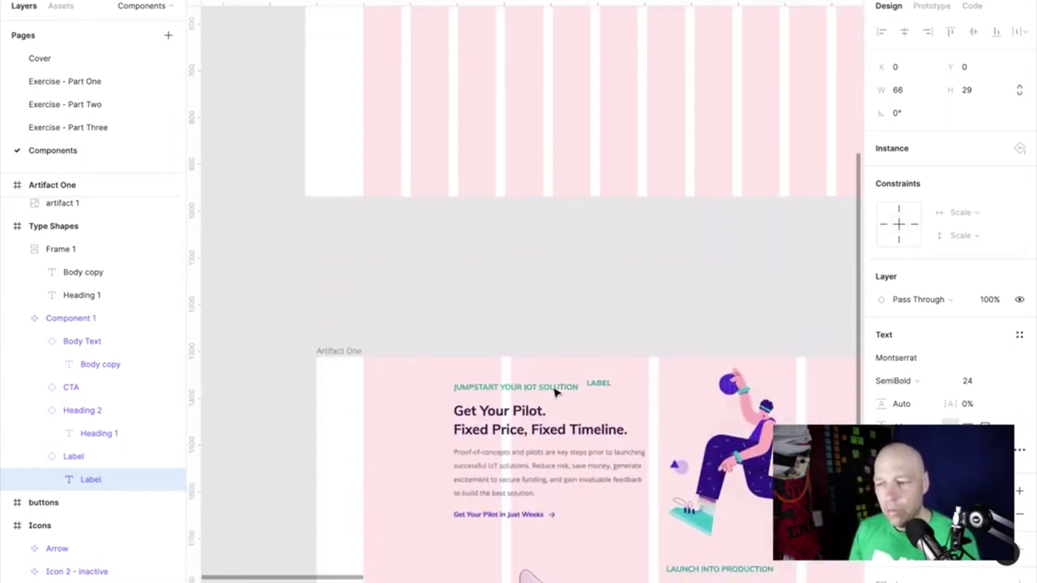
{"action": "left_click", "coordinate": [600, 384]}
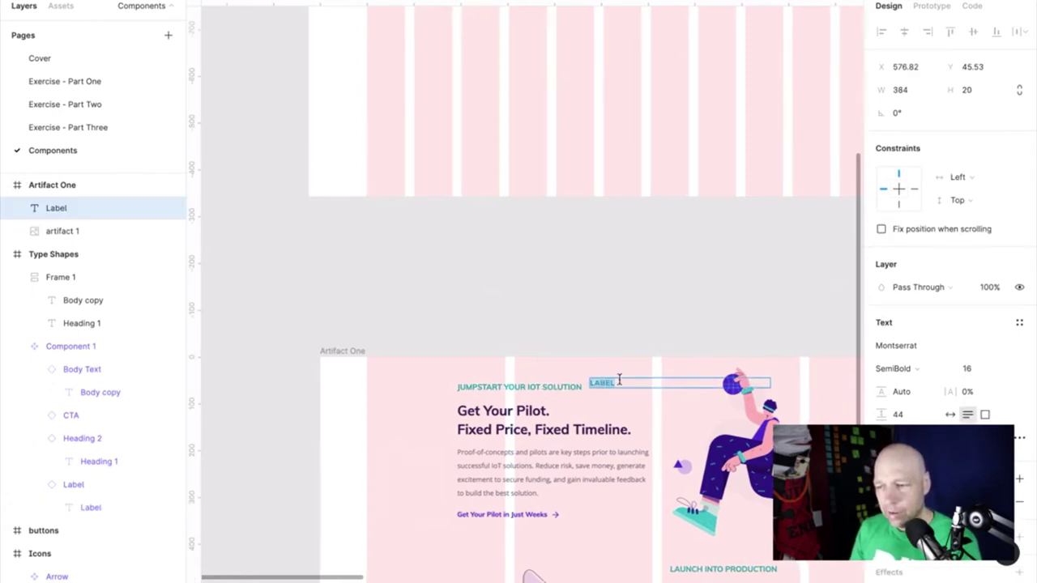
{"action": "scroll", "coordinate": [470, 147], "scroll_direction": "up", "scroll_amount": 7}
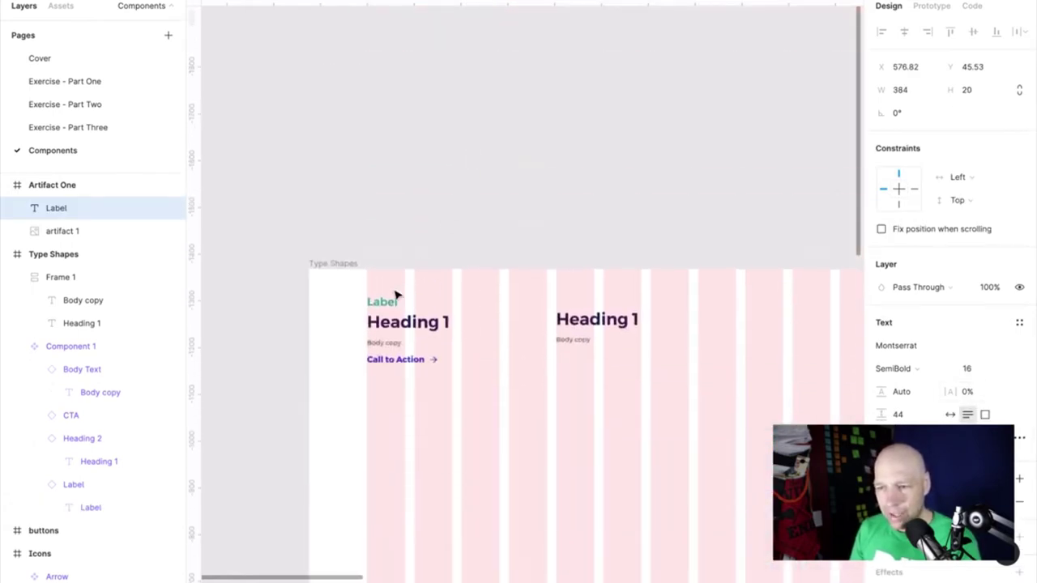
Set Component 1's Label font size to 16
{"action": "double_click", "coordinate": [385, 298]}
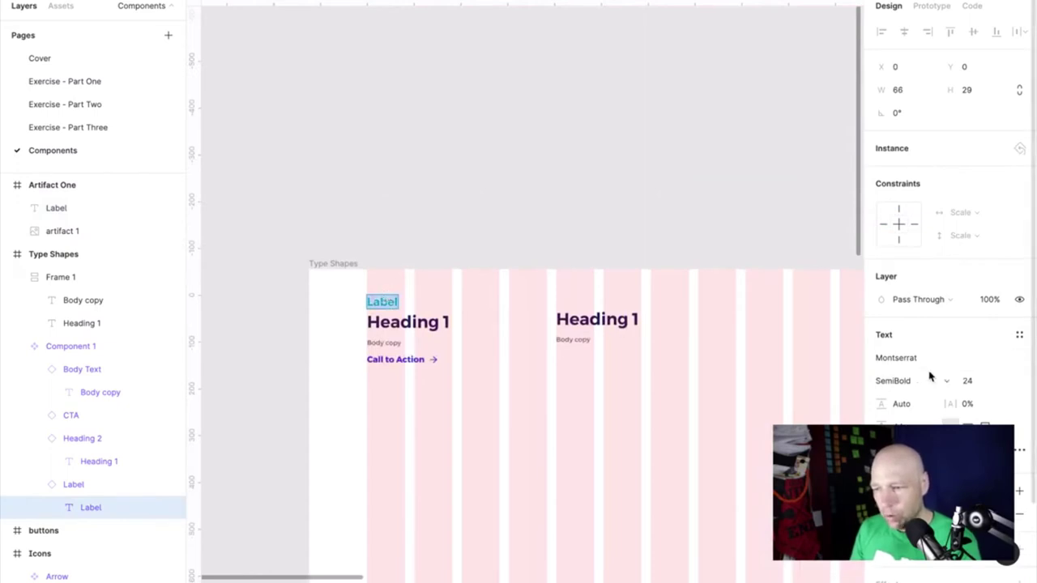
{"action": "left_click", "coordinate": [982, 380]}
{"action": "type", "text": "16"}
{"action": "key", "text": "Return"}
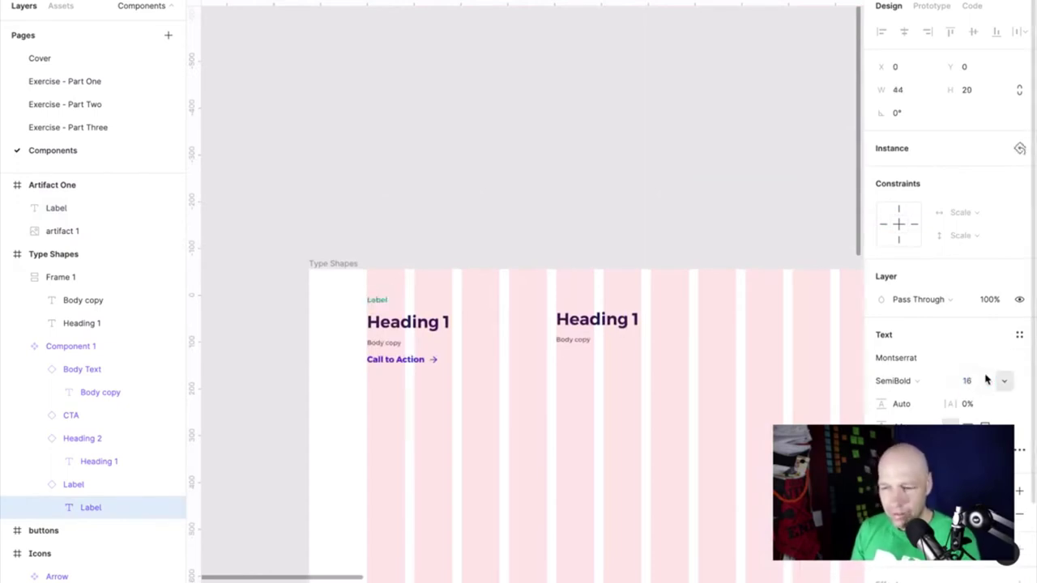
{"action": "scroll", "coordinate": [396, 155], "scroll_direction": "up", "scroll_amount": 1}
{"action": "scroll", "coordinate": [419, 284], "scroll_direction": "up", "scroll_amount": 1}
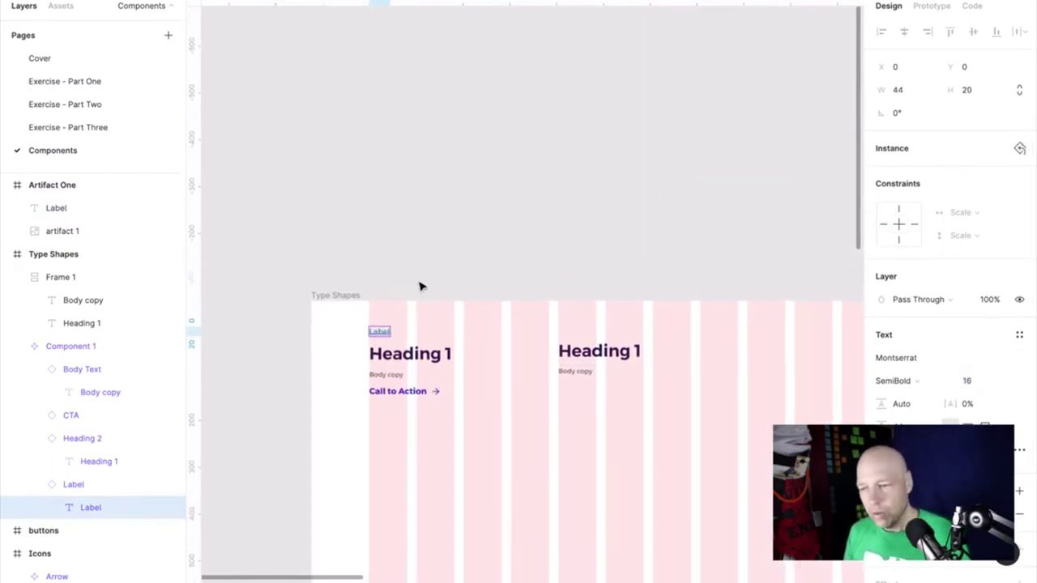
{"action": "scroll", "coordinate": [405, 316], "scroll_direction": "up", "scroll_amount": 2}
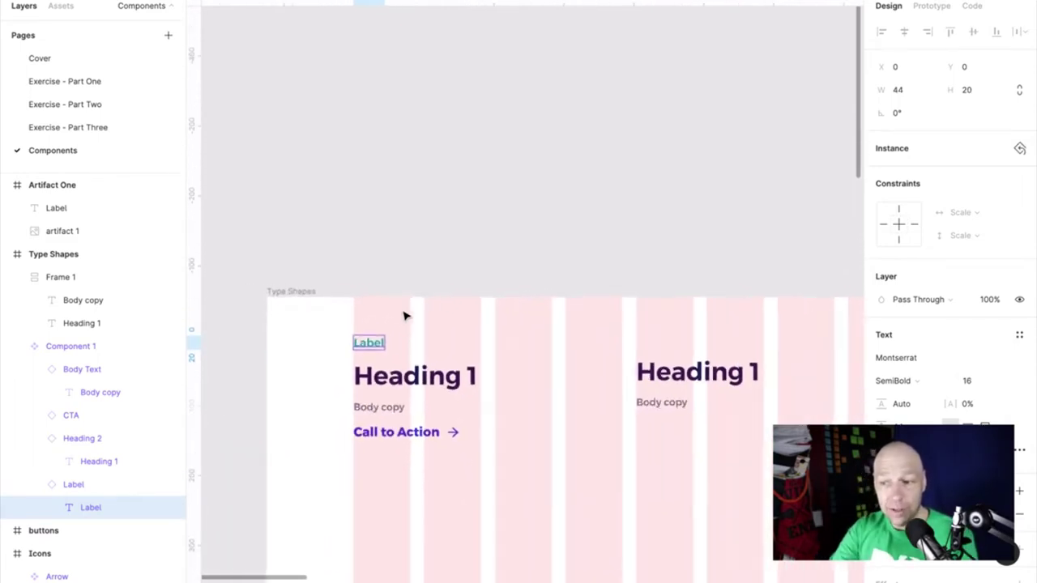
{"action": "scroll", "coordinate": [405, 316], "scroll_direction": "down", "scroll_amount": 2}
{"action": "scroll", "coordinate": [405, 316], "scroll_direction": "right", "scroll_amount": 2}
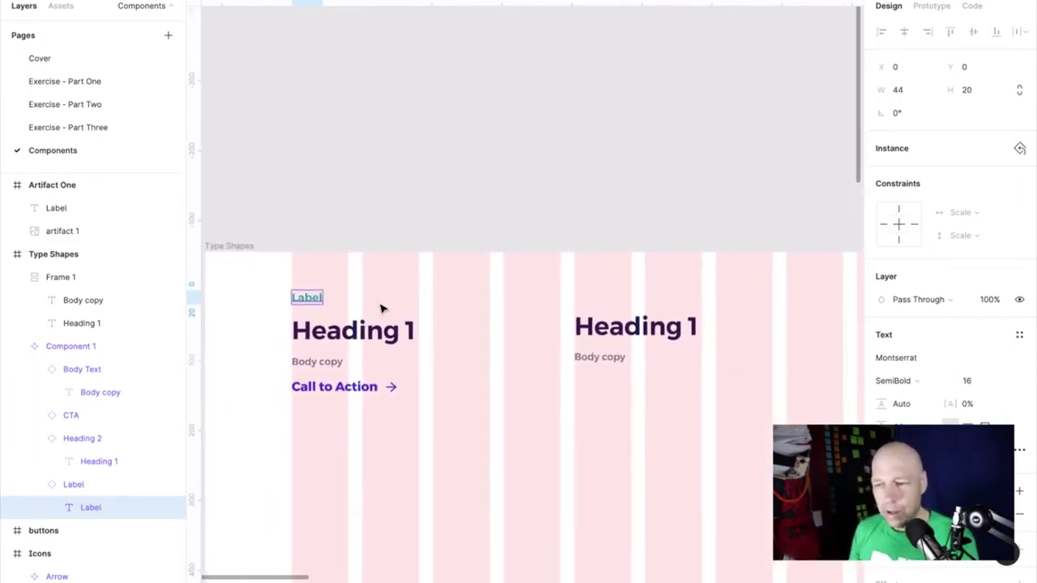
{"action": "double_click", "coordinate": [307, 296]}
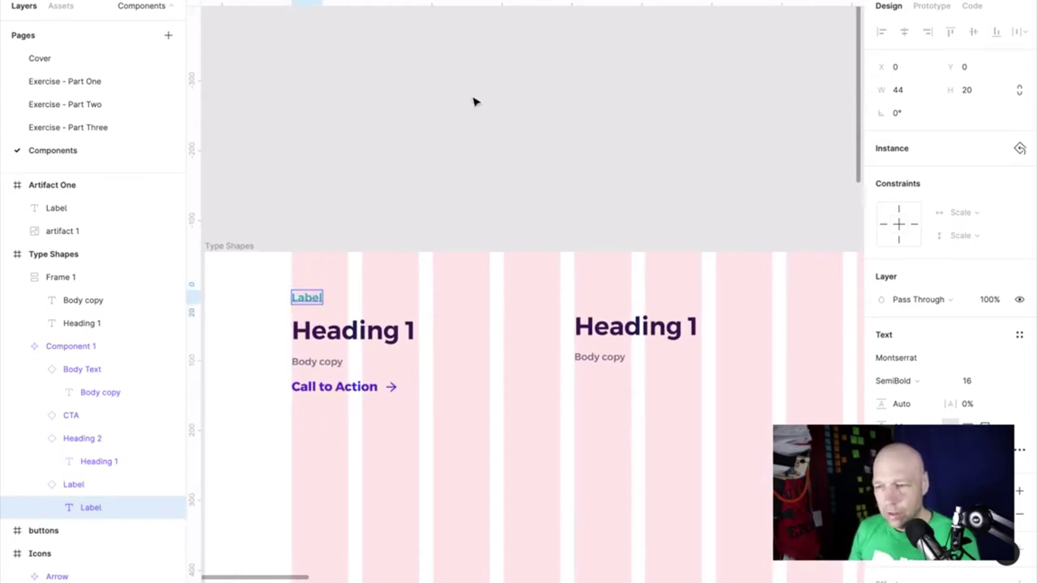
Paste a copy of the Label text into Type Shapes beside Heading 1
{"action": "key", "text": "ctrl+v"}
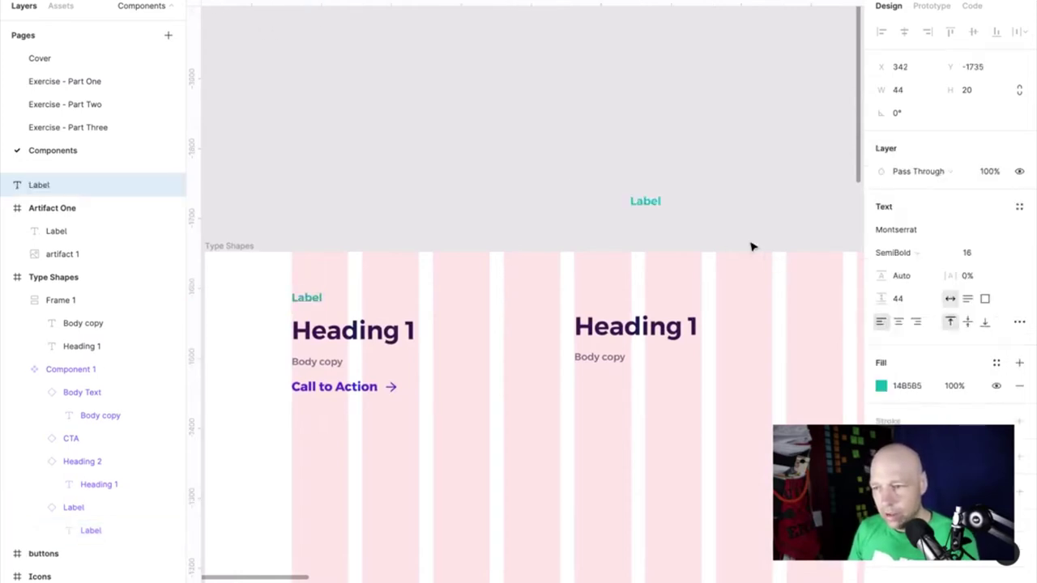
{"action": "left_click_drag", "start_coordinate": [650, 203], "coordinate": [840, 304]}
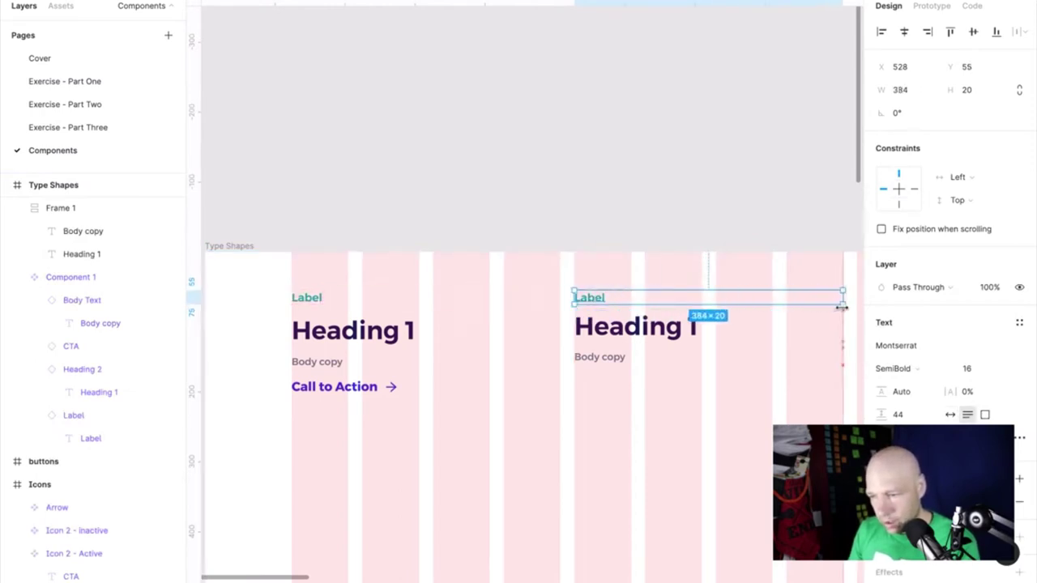
{"action": "left_click", "coordinate": [679, 214]}
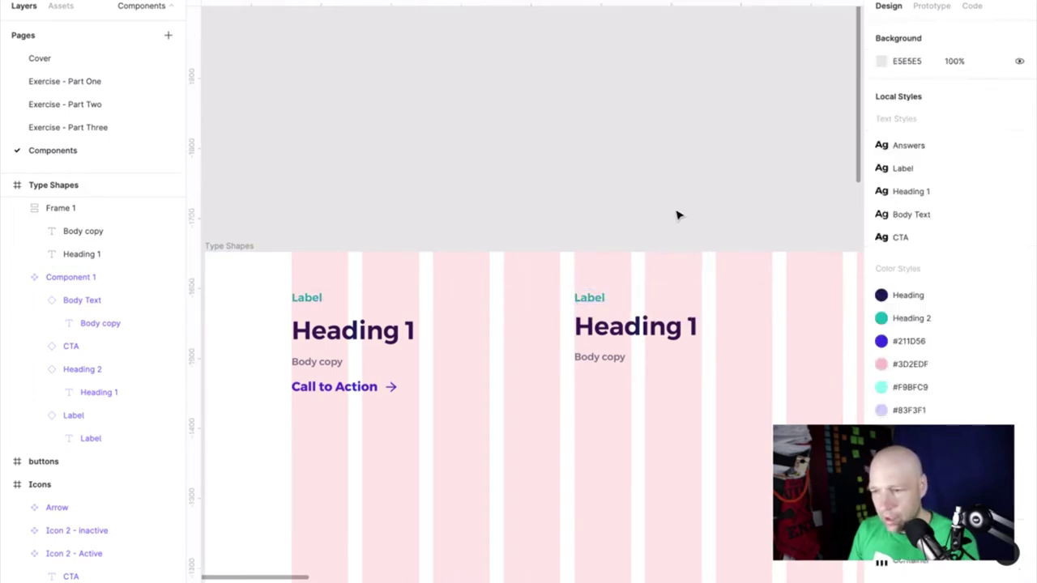
Set the right-hand Label text's letter case to uppercase so it reads LABEL
{"action": "left_click", "coordinate": [600, 300]}
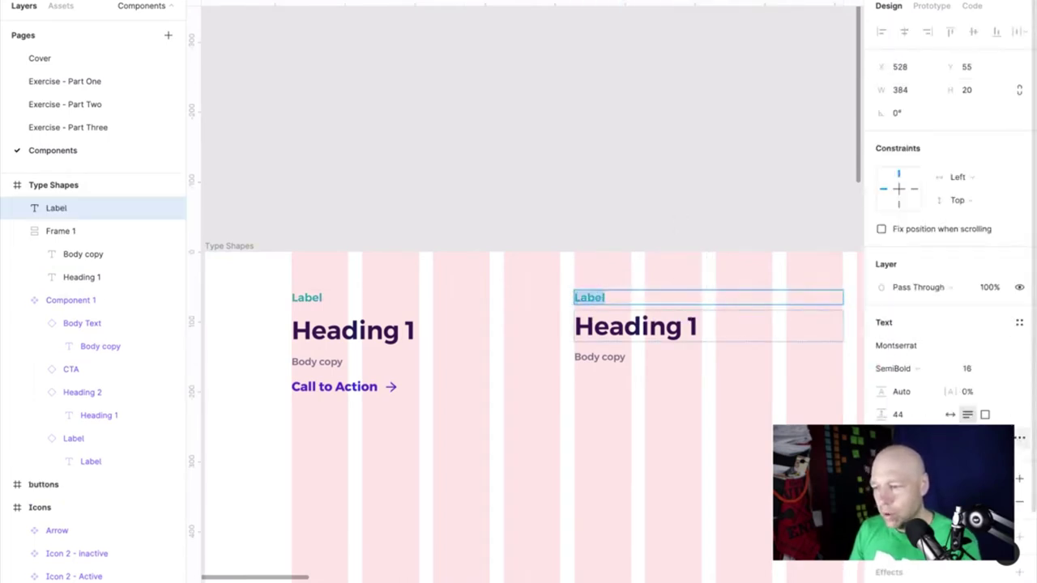
{"action": "left_click", "coordinate": [1020, 438]}
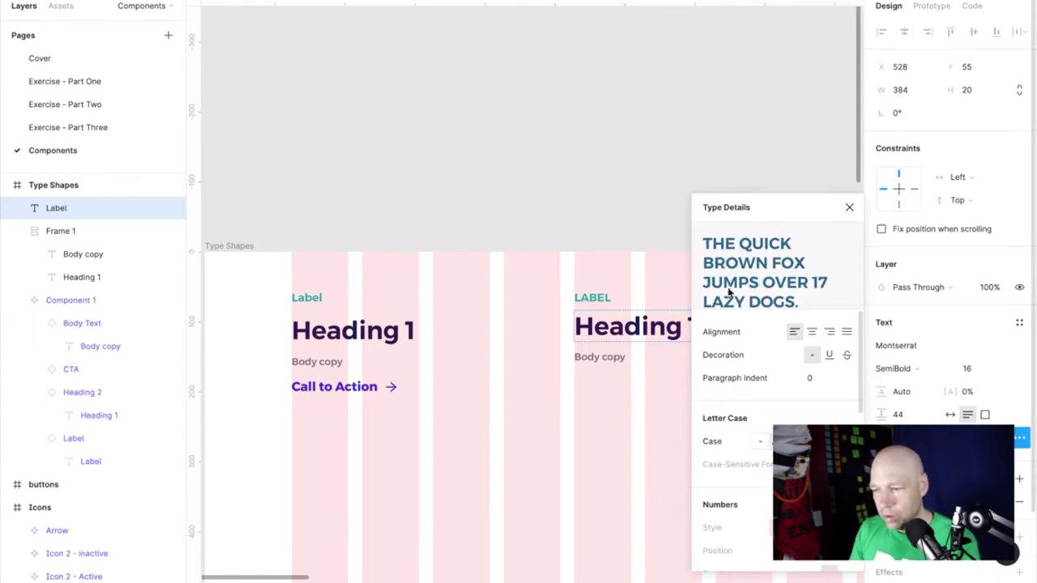
{"action": "left_click", "coordinate": [610, 160]}
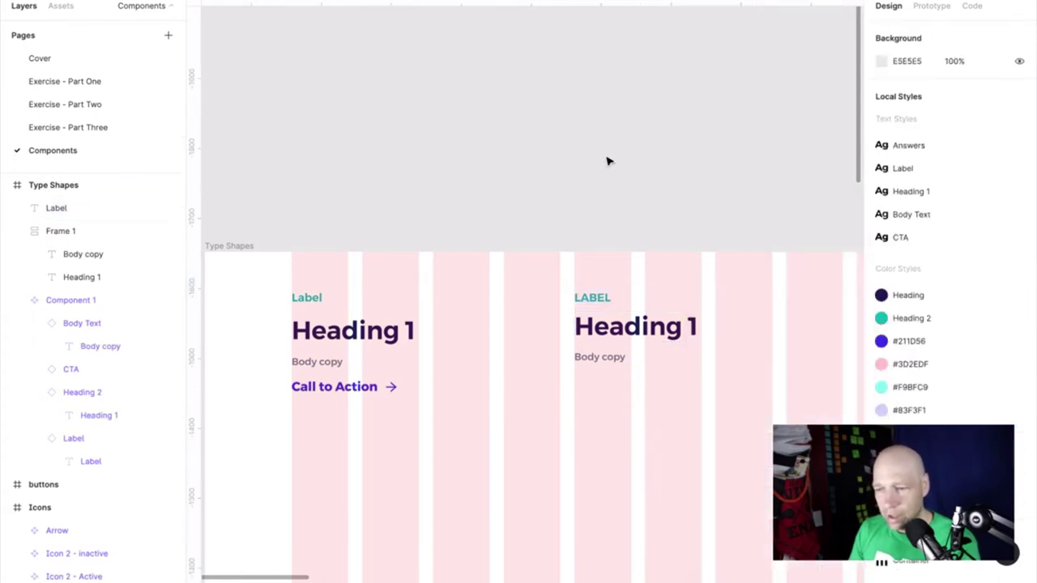
{"action": "left_click", "coordinate": [352, 395]}
Paste copies of the Call to Action text and its arrow under the right Body copy
{"action": "double_click", "coordinate": [354, 393]}
{"action": "key", "text": "ctrl+v"}
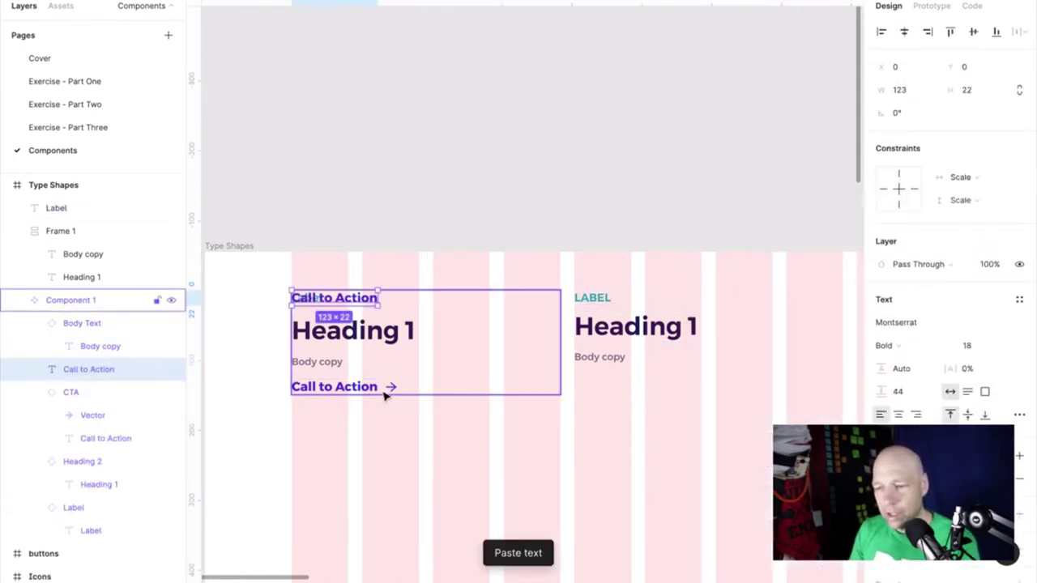
{"action": "left_click_drag", "start_coordinate": [361, 303], "coordinate": [637, 390]}
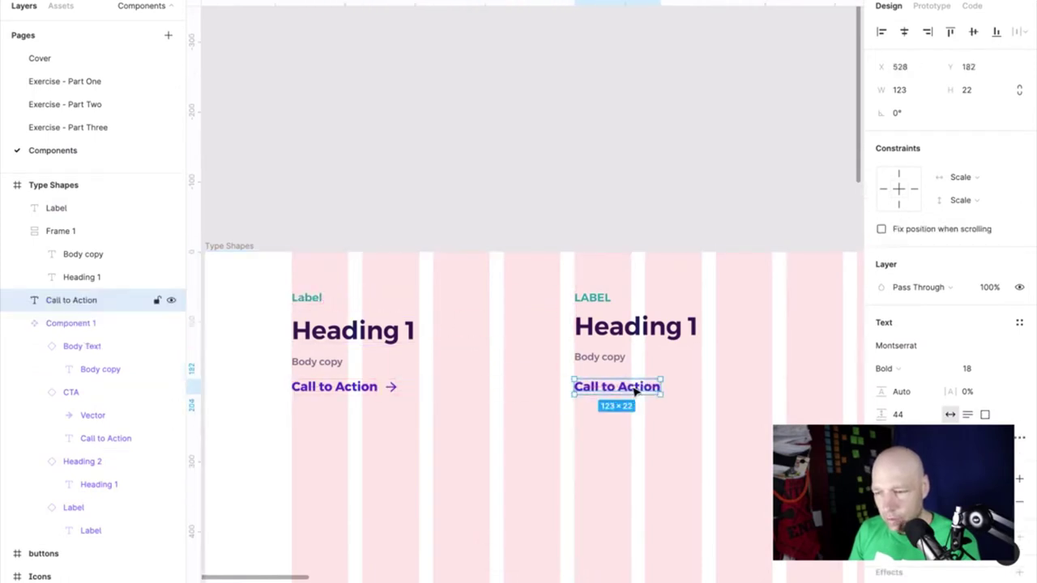
{"action": "double_click", "coordinate": [392, 391]}
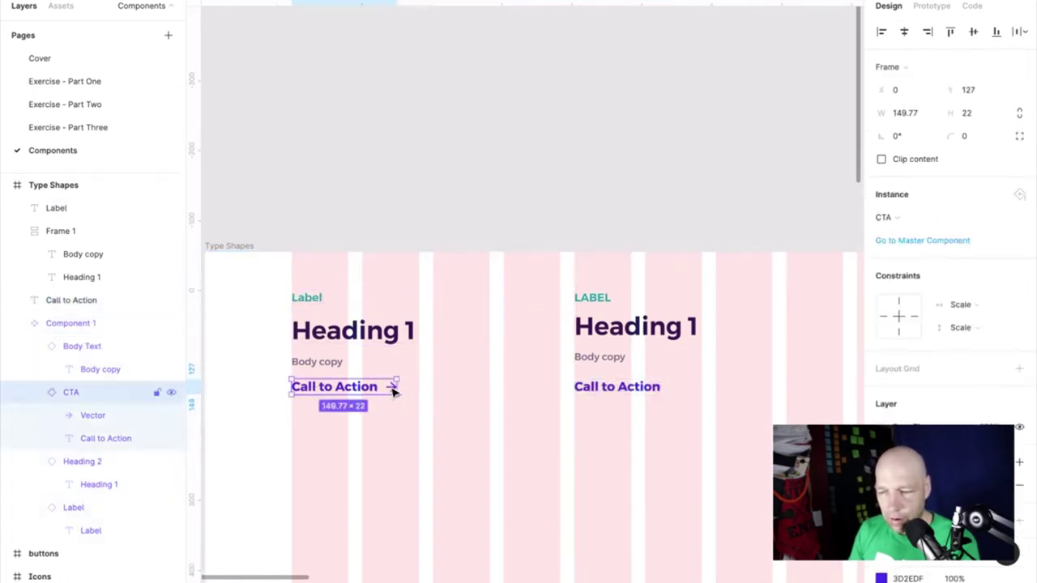
{"action": "left_click", "coordinate": [393, 392]}
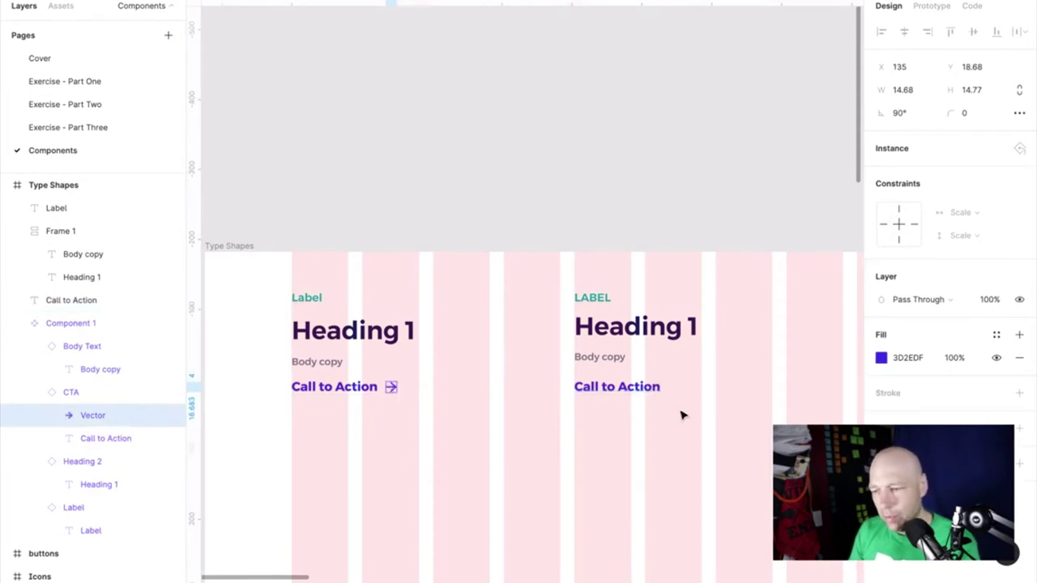
{"action": "key", "text": "ctrl+v"}
{"action": "left_click_drag", "start_coordinate": [395, 301], "coordinate": [679, 390]}
Nudge the arrow closer and wrap the text and arrow in an auto layout frame
{"action": "scroll", "coordinate": [679, 390], "scroll_direction": "up", "scroll_amount": 5}
{"action": "scroll", "coordinate": [679, 390], "scroll_direction": "up", "scroll_amount": 1}
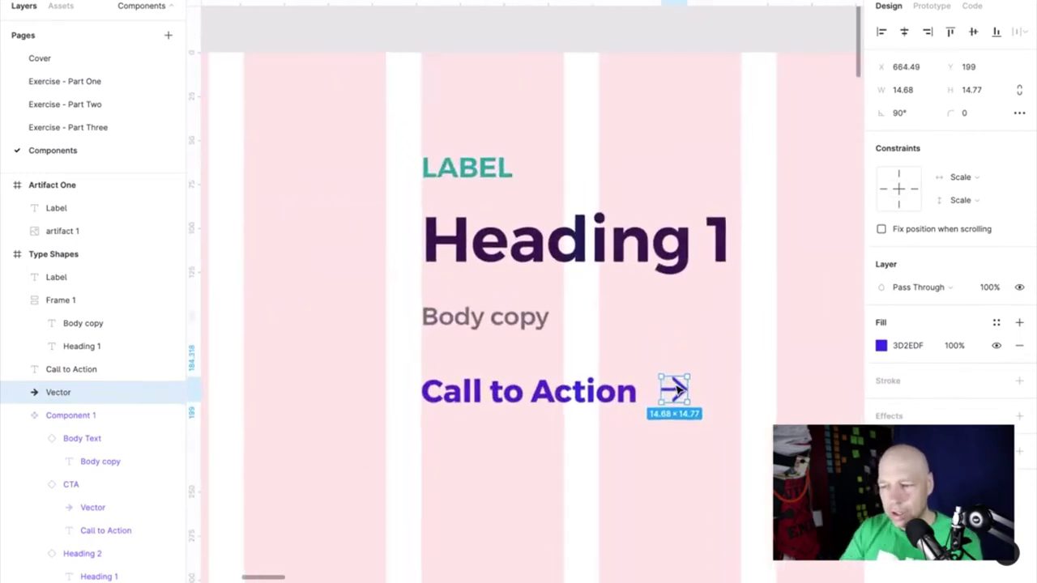
{"action": "left_click_drag", "start_coordinate": [678, 390], "coordinate": [671, 391]}
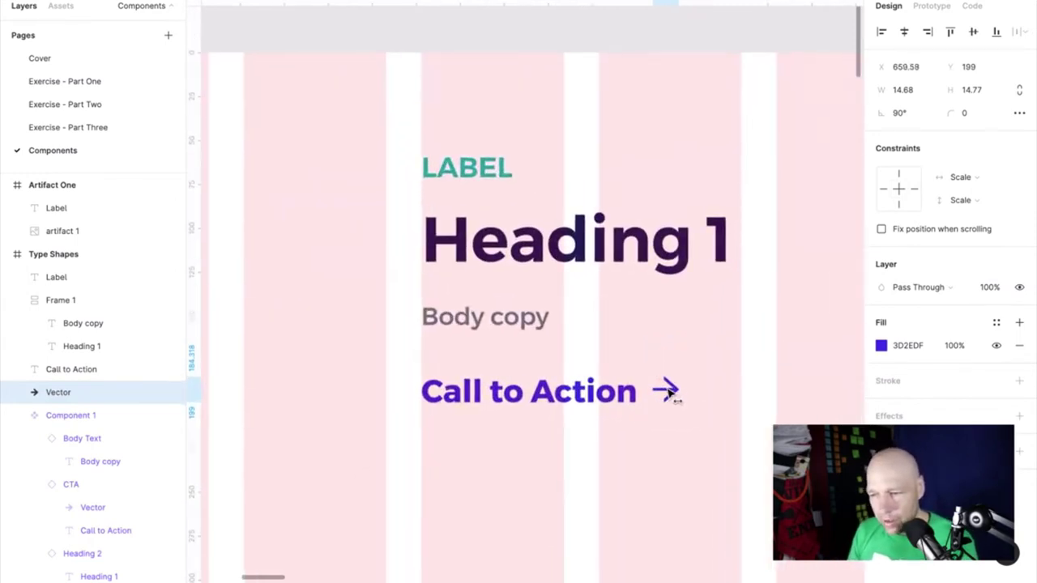
{"action": "left_click", "coordinate": [620, 394], "text": "shift"}
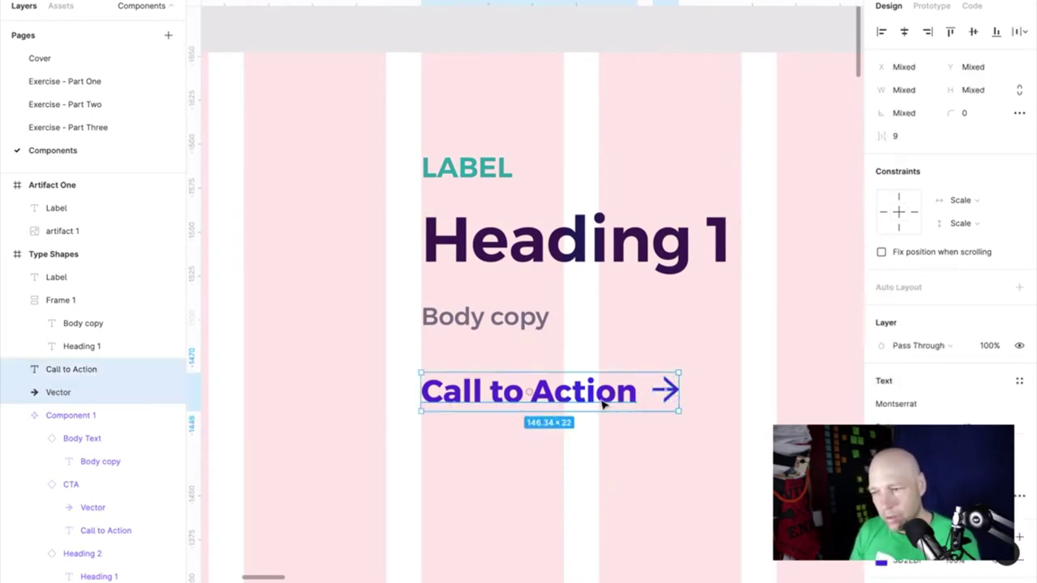
{"action": "right_click", "coordinate": [603, 403]}
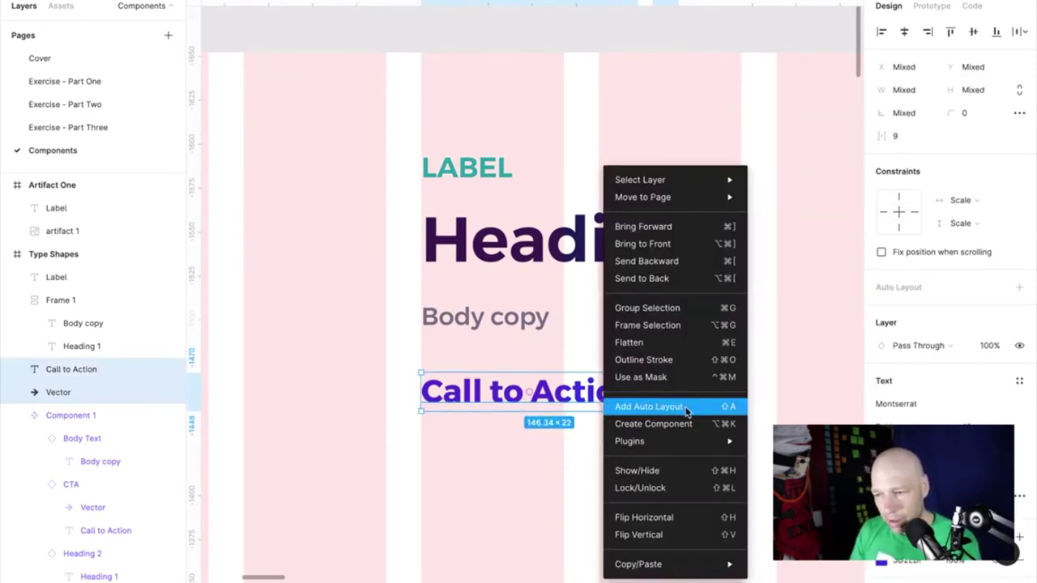
{"action": "left_click", "coordinate": [648, 406]}
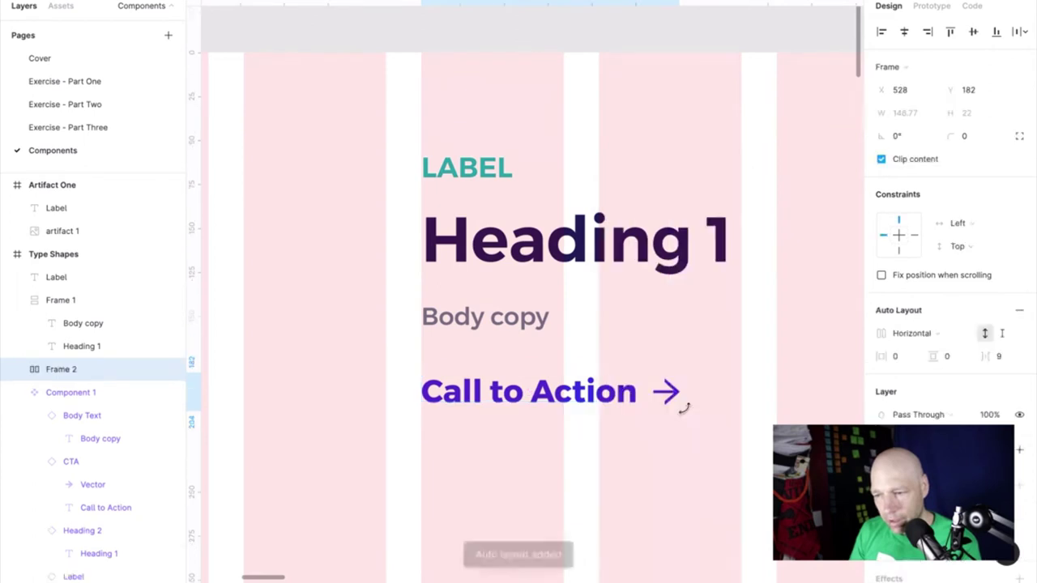
Retype the Call to Action text, first as 'Sign Up', then finally as 'CTA'
{"action": "double_click", "coordinate": [625, 396]}
{"action": "type", "text": "sfkkhsdfjsdkj"}
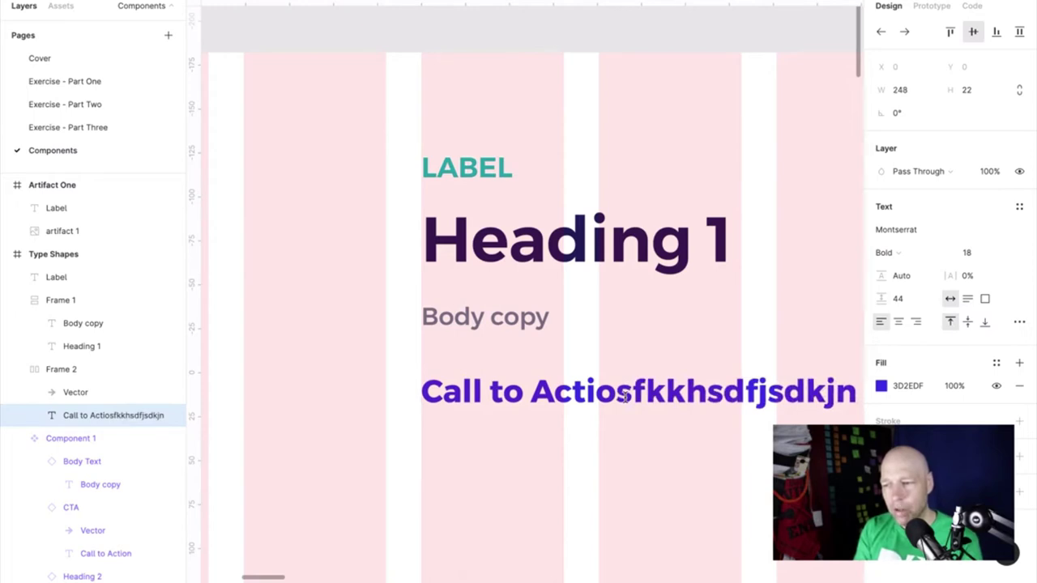
{"action": "key", "text": "ctrl+z"}
{"action": "key", "text": "ctrl+a"}
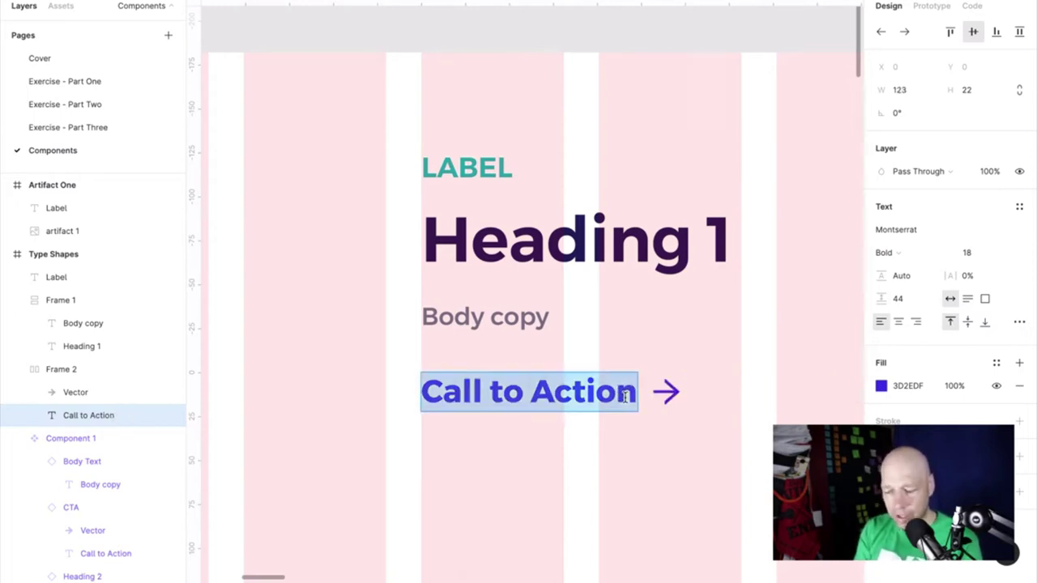
{"action": "type", "text": "Sign Up"}
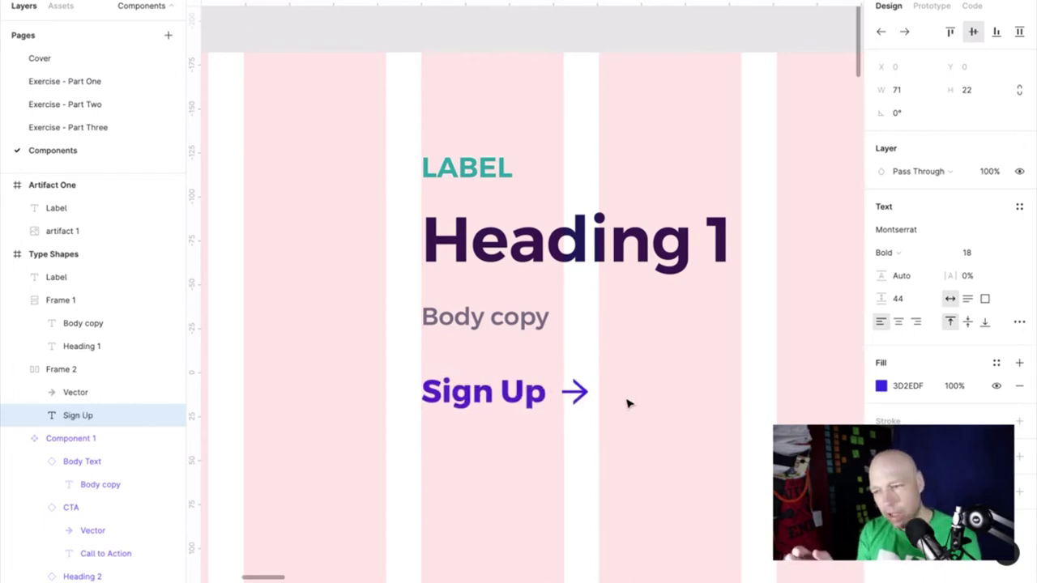
{"action": "key", "text": "Escape"}
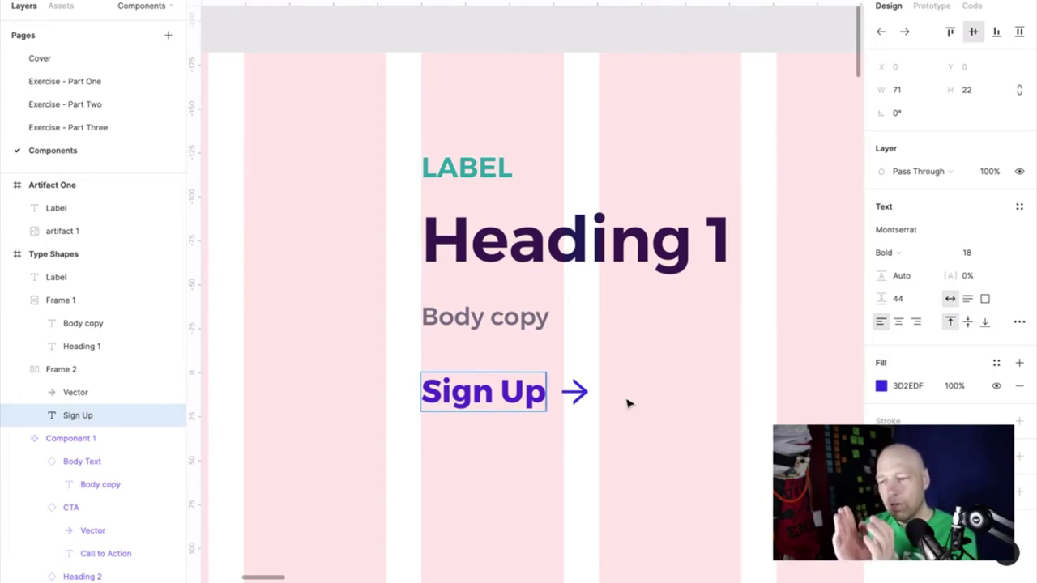
{"action": "key", "text": "Return"}
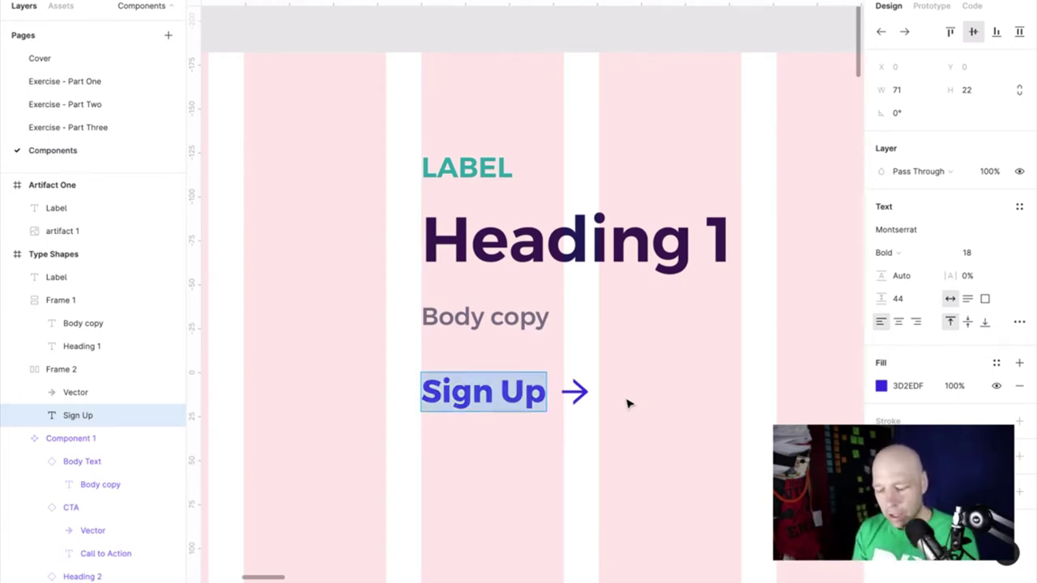
{"action": "type", "text": "CTA"}
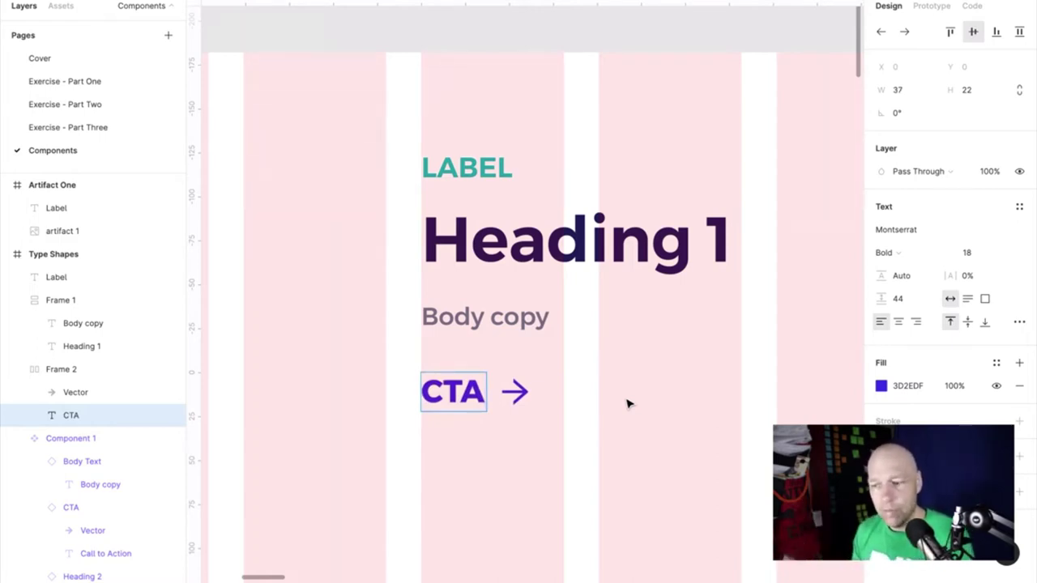
{"action": "key", "text": "Return"}
{"action": "type", "text": "sdfjhsdfjkhs"}
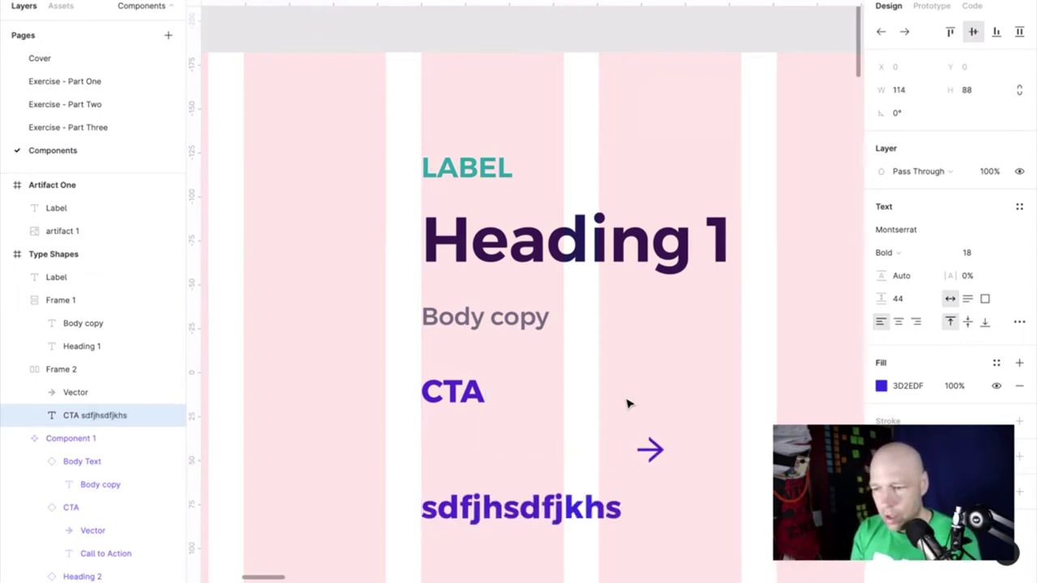
{"action": "key", "text": "ctrl+z"}
{"action": "key", "text": "Escape"}
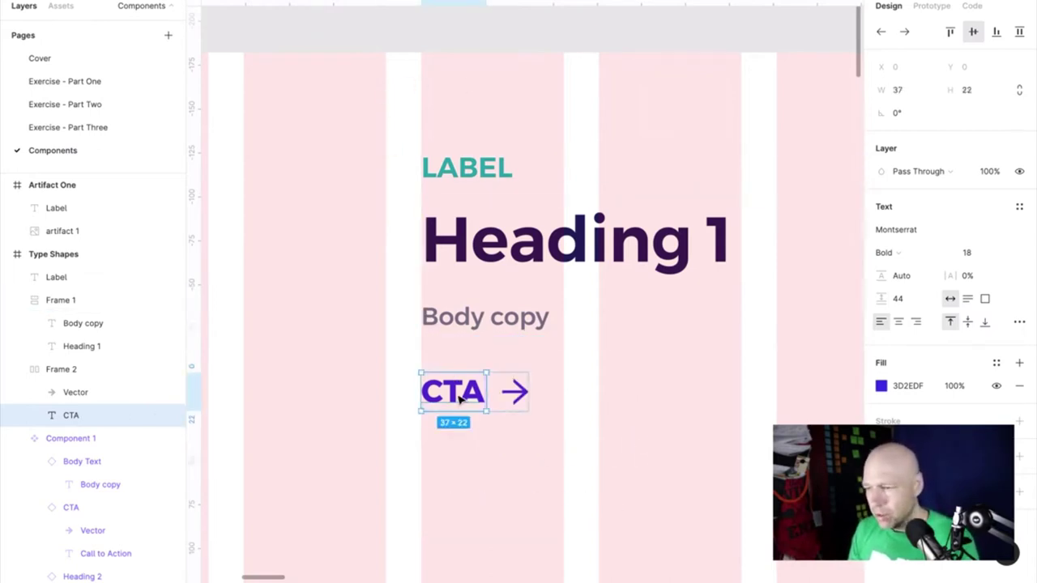
Review the line-height values of the CTA, Heading 1, LABEL and Body copy texts
{"action": "left_click", "coordinate": [907, 303]}
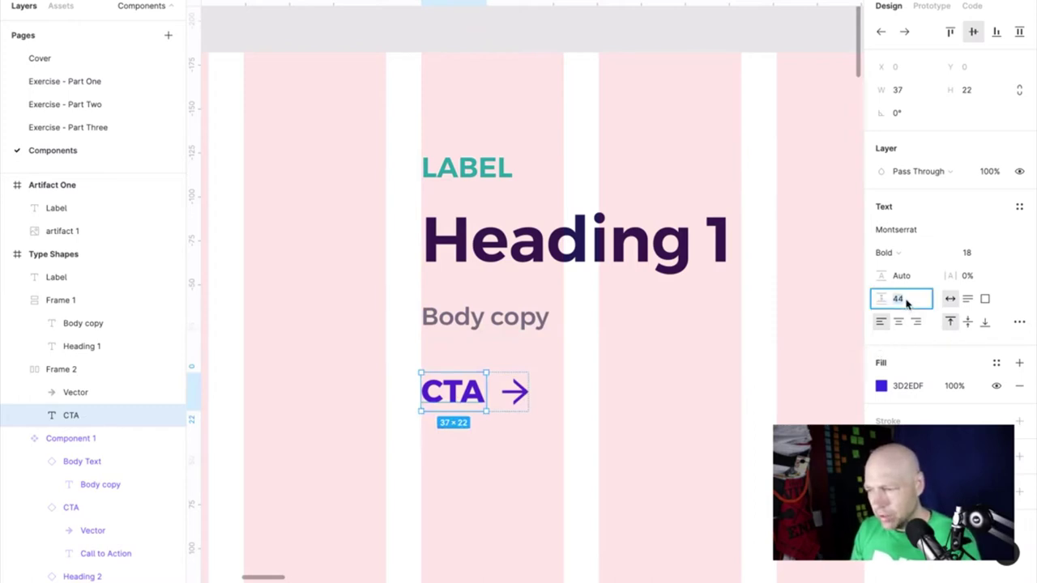
{"action": "left_click", "coordinate": [513, 328]}
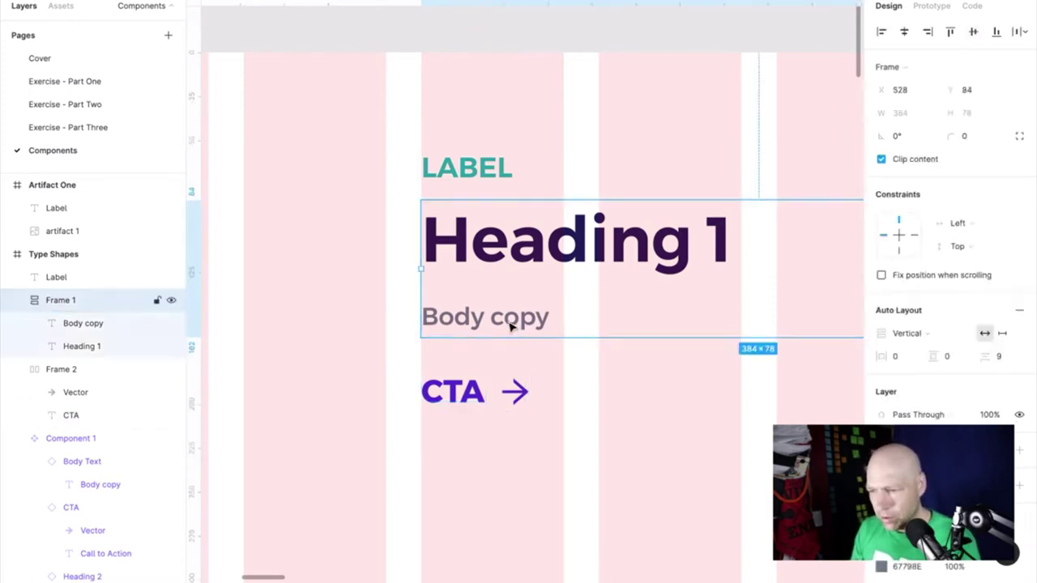
{"action": "left_click", "coordinate": [513, 328]}
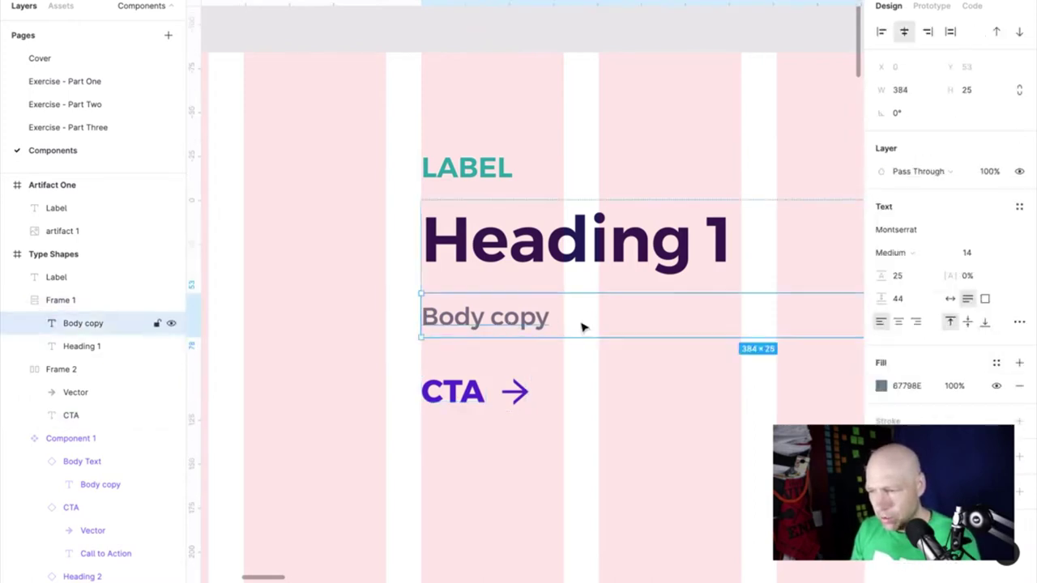
{"action": "left_click", "coordinate": [705, 250]}
{"action": "double_click", "coordinate": [708, 247]}
{"action": "left_click", "coordinate": [909, 301]}
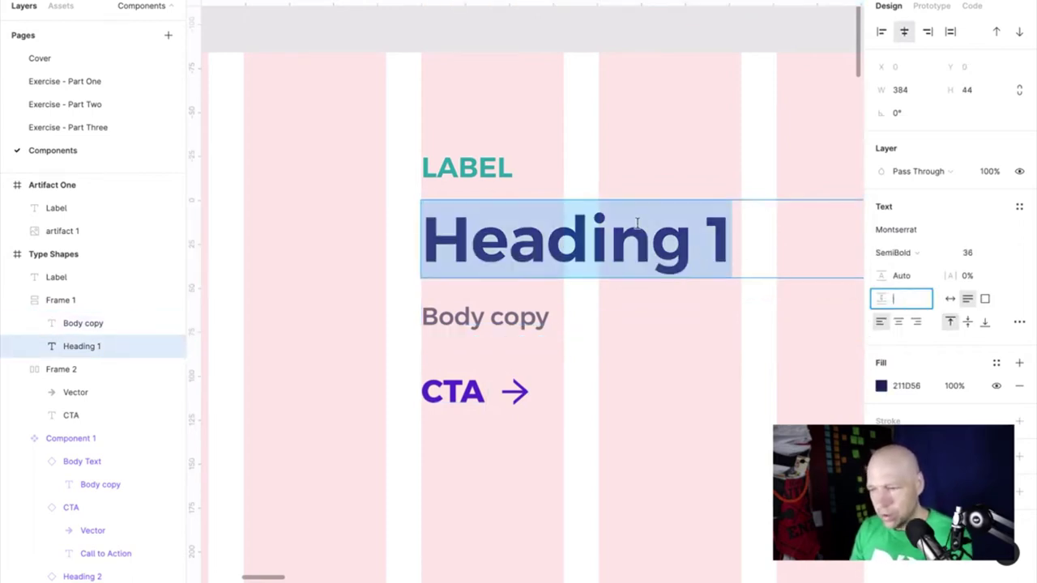
{"action": "left_click", "coordinate": [491, 167]}
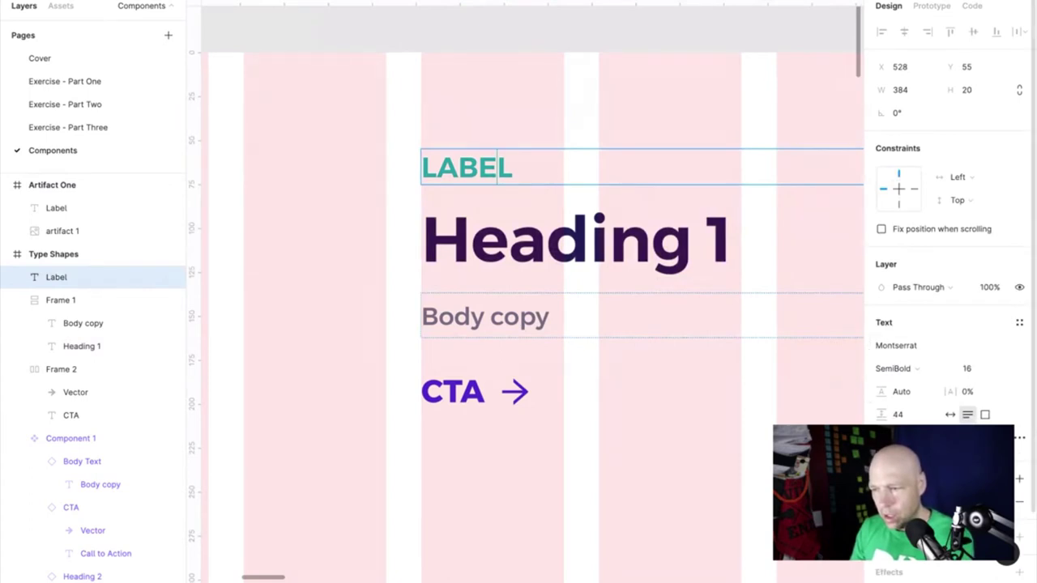
{"action": "left_click", "coordinate": [900, 414]}
{"action": "key", "text": "BackSpace"}
{"action": "left_click", "coordinate": [535, 316]}
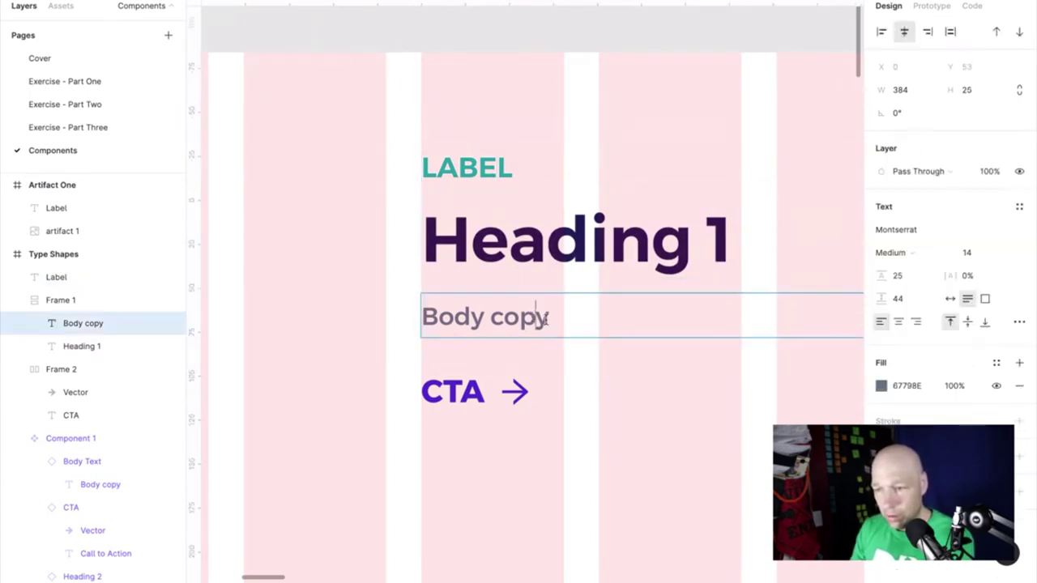
{"action": "left_click", "coordinate": [904, 300]}
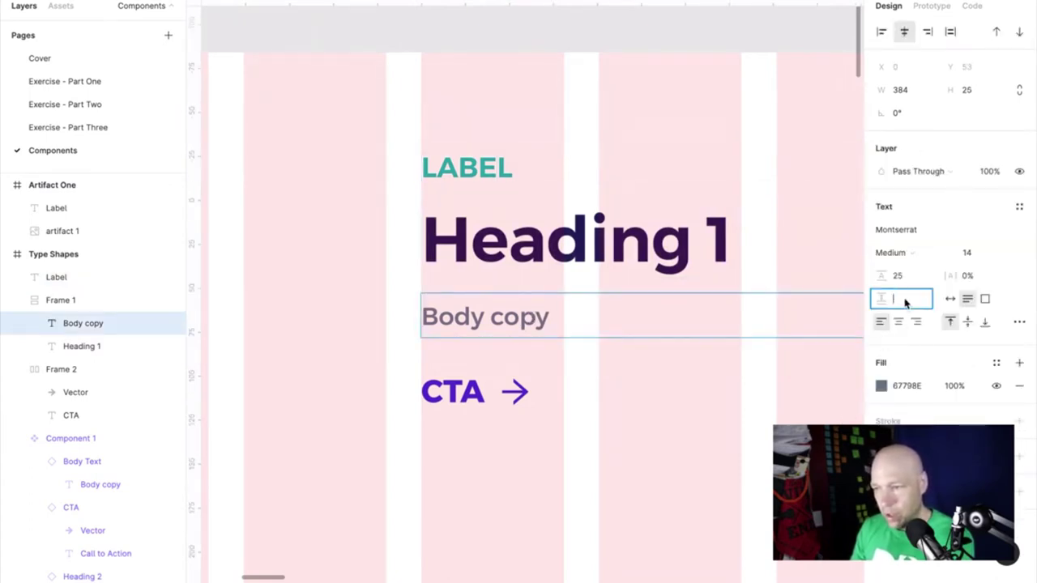
{"action": "left_click", "coordinate": [467, 391]}
{"action": "left_click", "coordinate": [910, 299]}
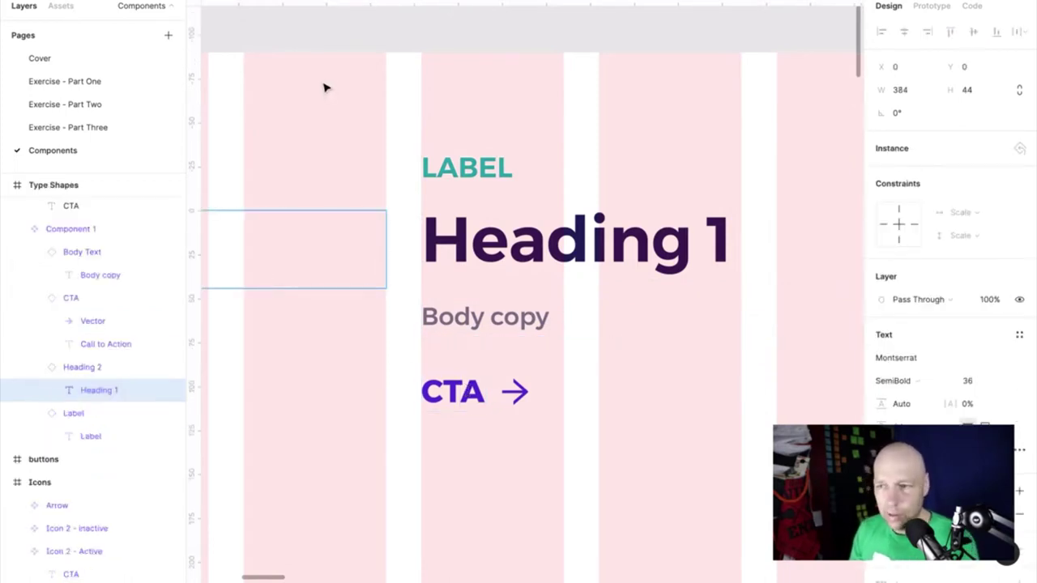
Check the selection and layout of LABEL, Body copy, the CTA group and Frame 1
{"action": "left_click", "coordinate": [450, 176], "text": "shift"}
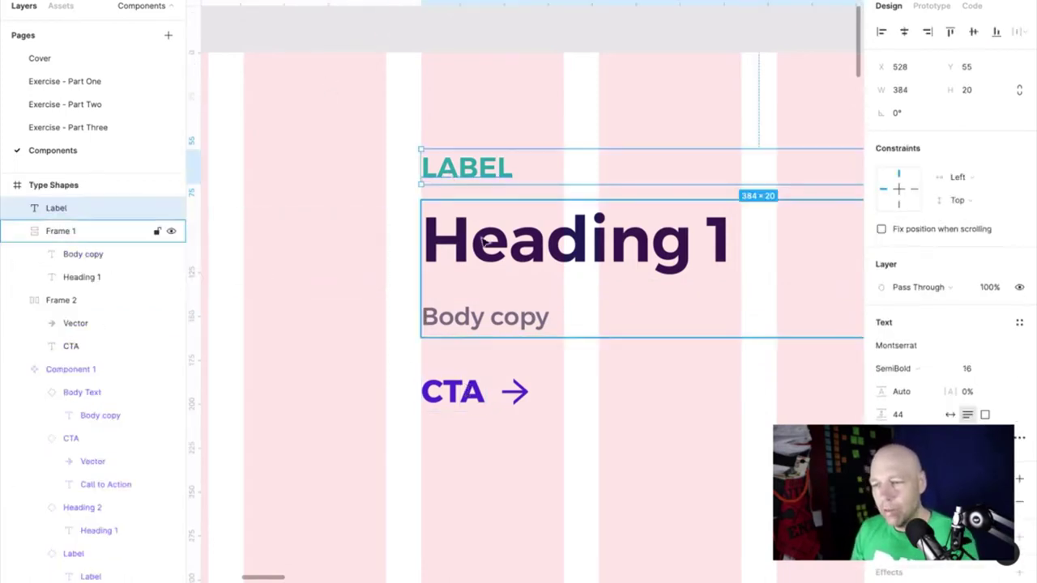
{"action": "left_click", "coordinate": [486, 318], "text": "shift"}
{"action": "left_click", "coordinate": [489, 327], "text": "shift"}
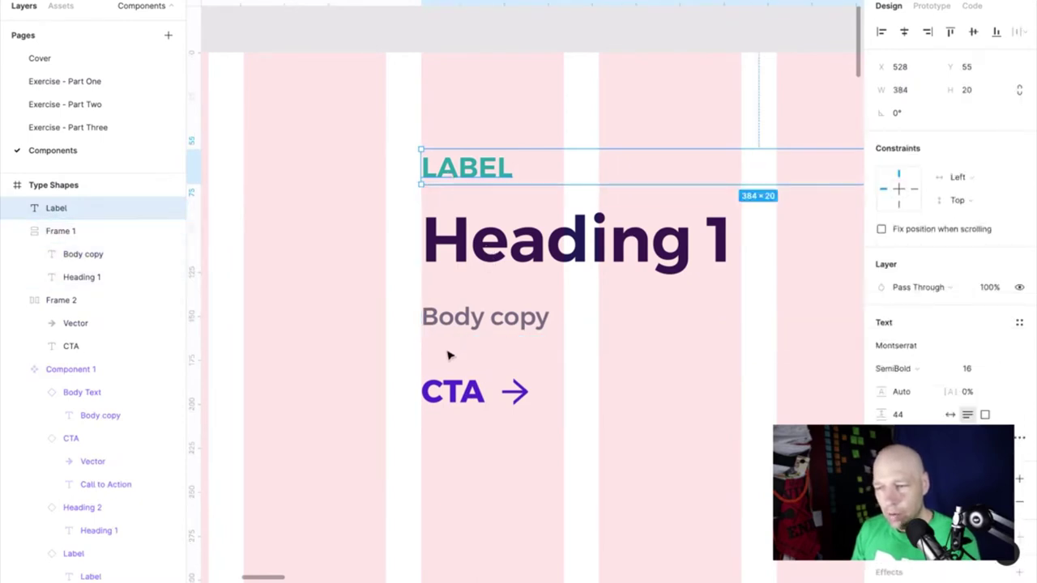
{"action": "left_click", "coordinate": [397, 353]}
{"action": "left_click", "coordinate": [444, 326]}
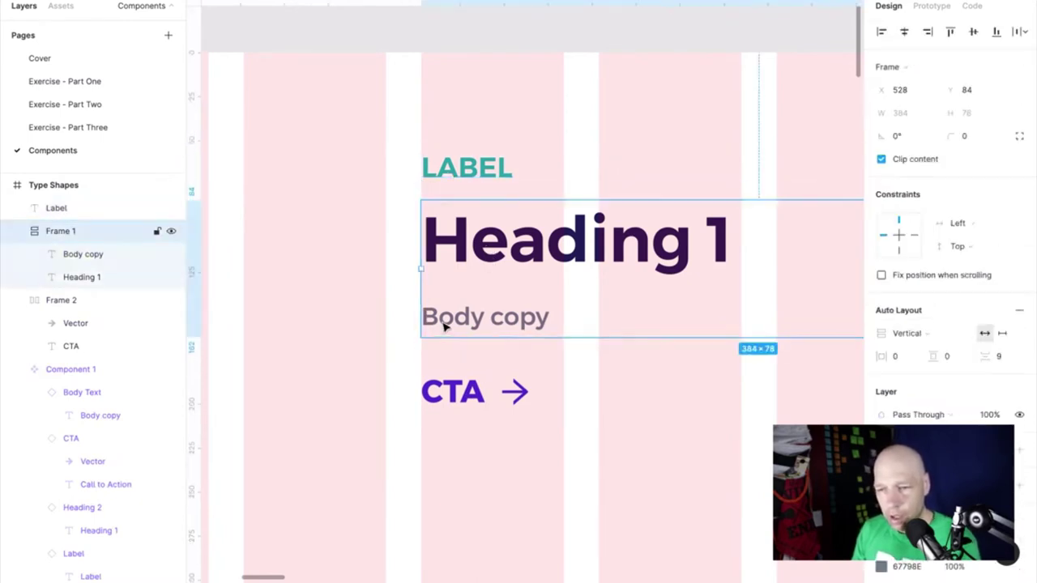
{"action": "left_click", "coordinate": [444, 327]}
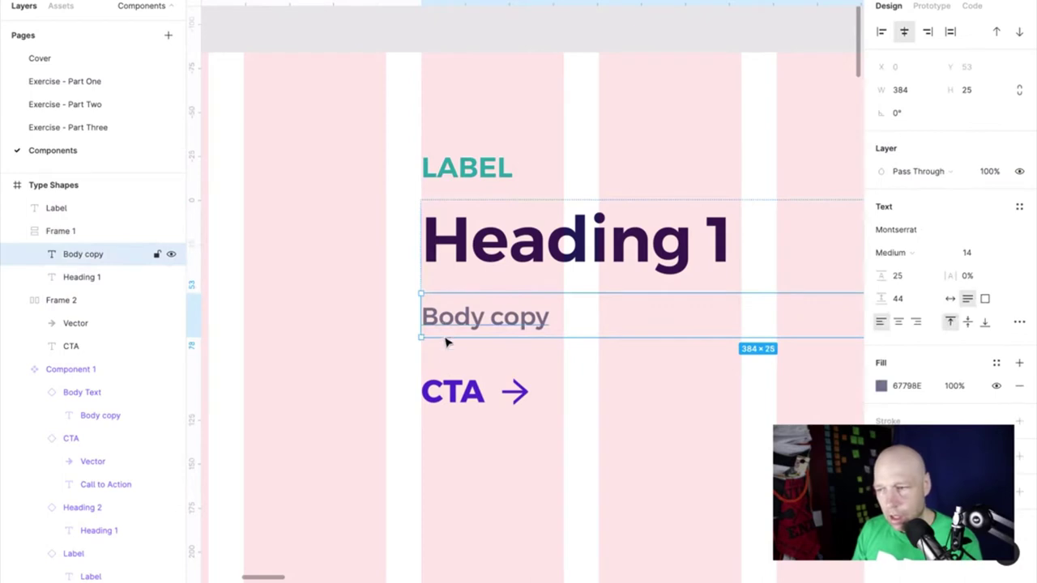
{"action": "left_click", "coordinate": [451, 390]}
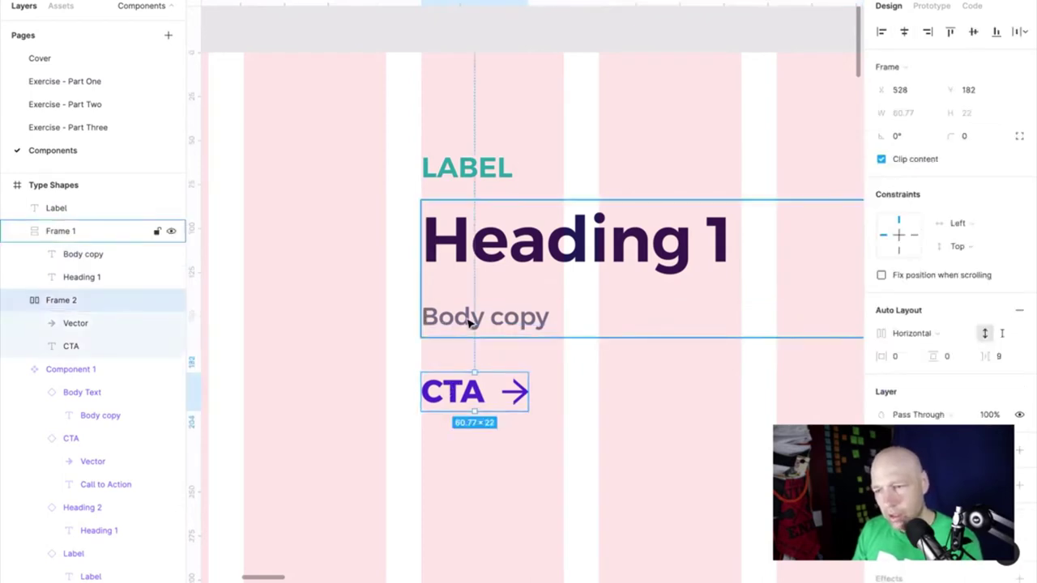
{"action": "left_click", "coordinate": [470, 323], "text": "shift"}
{"action": "left_click", "coordinate": [475, 244]}
{"action": "left_click", "coordinate": [466, 247]}
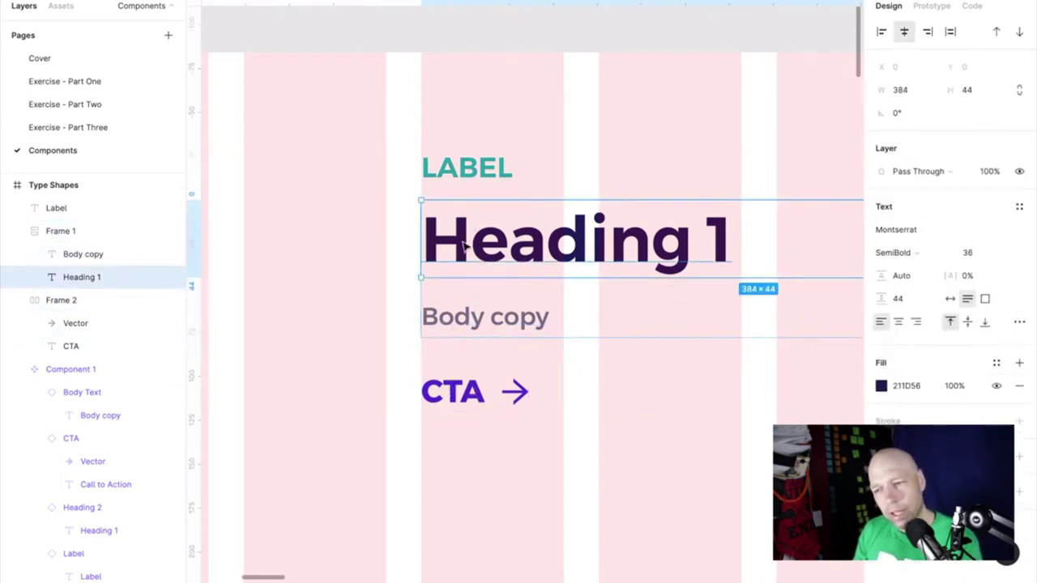
Move Heading 1 and Body copy out of Frame 1 in the Layers panel
{"action": "left_click", "coordinate": [52, 232]}
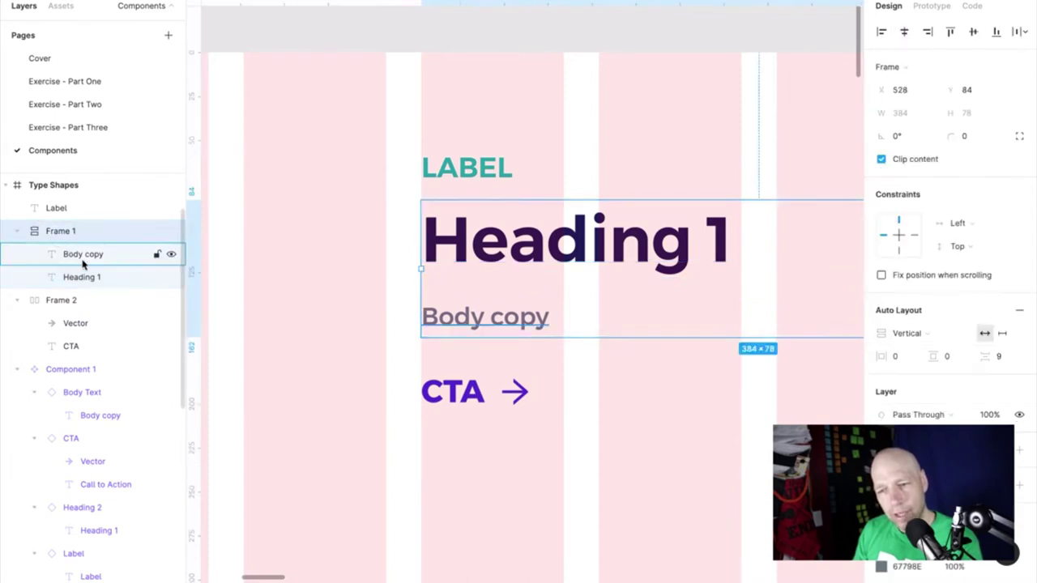
{"action": "left_click", "coordinate": [85, 277]}
{"action": "left_click", "coordinate": [85, 256], "text": "shift"}
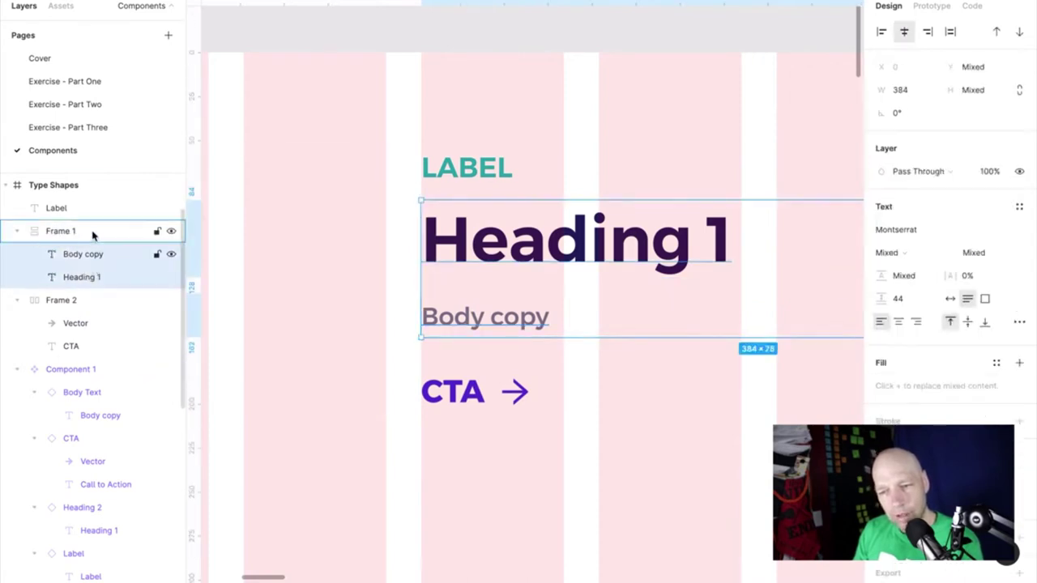
{"action": "left_click_drag", "start_coordinate": [94, 234], "coordinate": [91, 221]}
Delete the empty Frame 1
{"action": "left_click", "coordinate": [103, 282]}
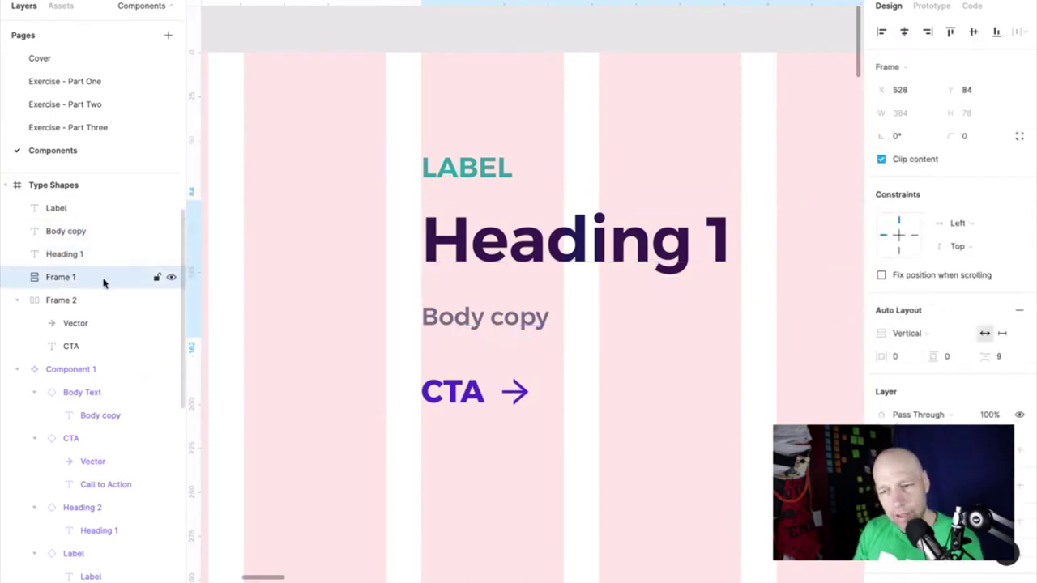
{"action": "key", "text": "Delete"}
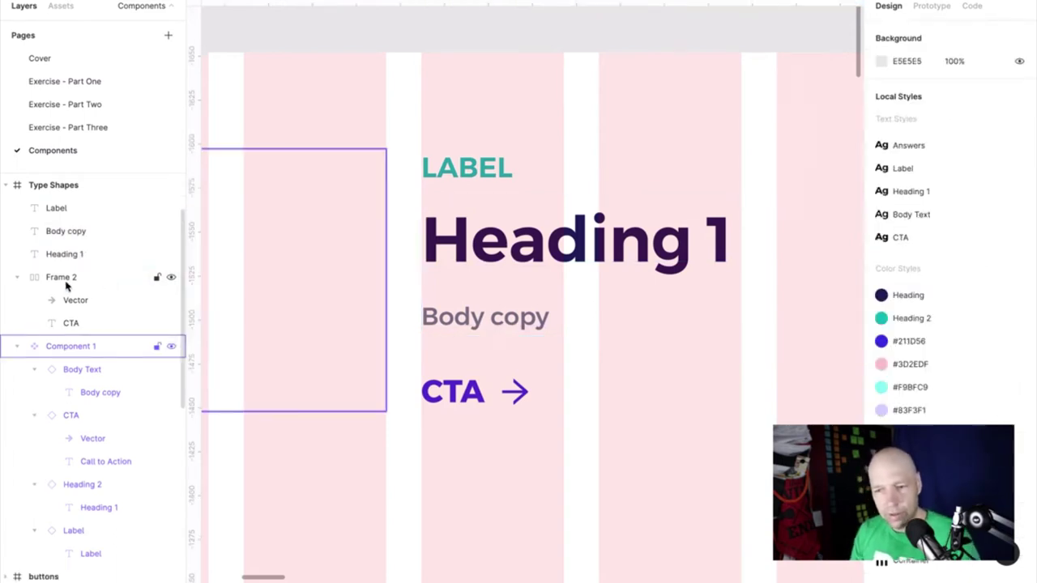
{"action": "left_click", "coordinate": [468, 170]}
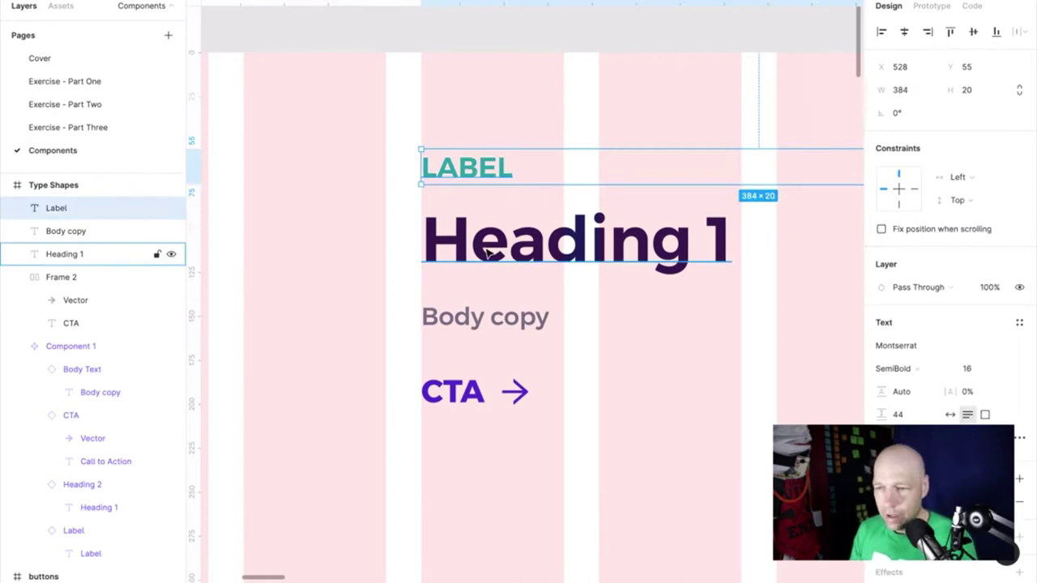
{"action": "left_click", "coordinate": [491, 254]}
{"action": "left_click", "coordinate": [493, 321], "text": "shift"}
Wrap LABEL, Heading 1, Body copy and the CTA frame in vertical auto layout Frame 3
{"action": "left_click", "coordinate": [474, 159]}
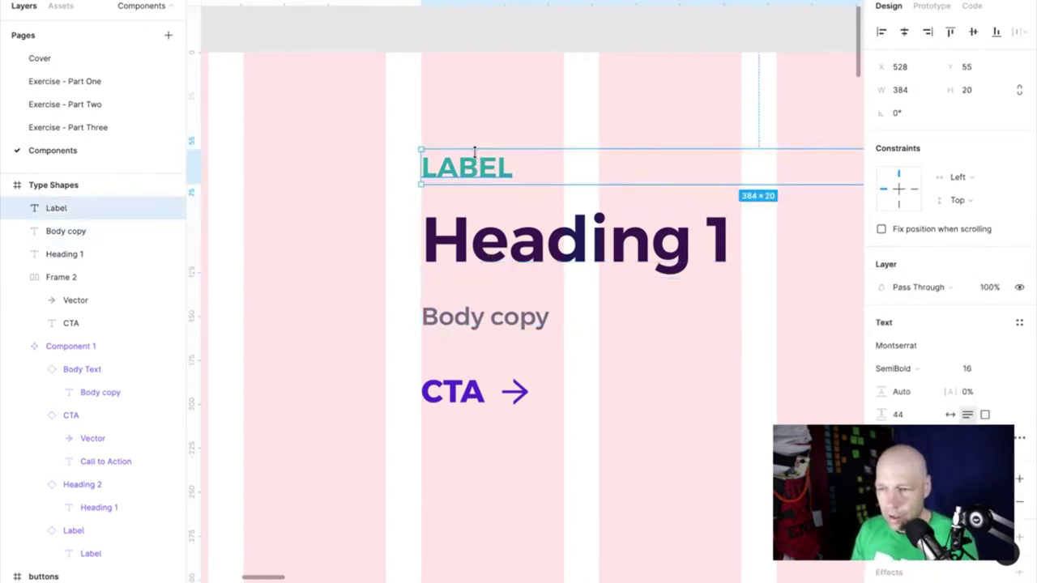
{"action": "left_click", "coordinate": [477, 241], "text": "shift"}
{"action": "left_click", "coordinate": [479, 314], "text": "shift"}
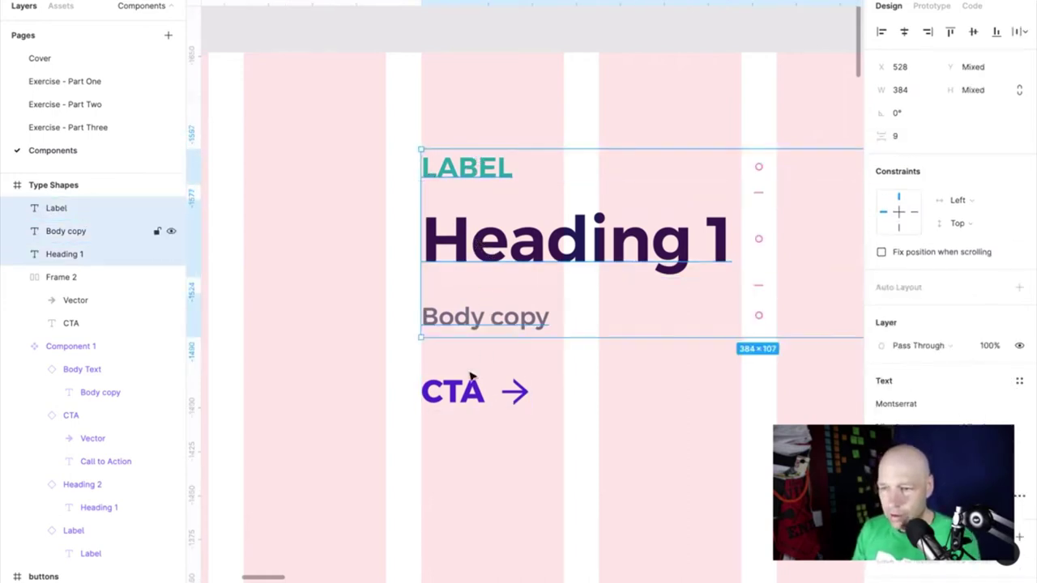
{"action": "left_click", "coordinate": [472, 379], "text": "shift"}
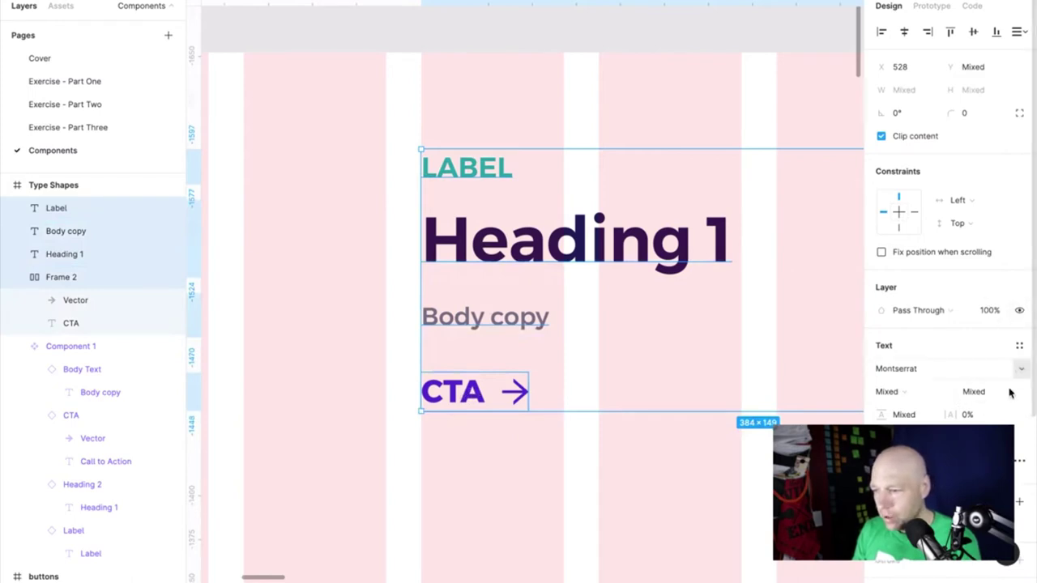
{"action": "right_click", "coordinate": [608, 230]}
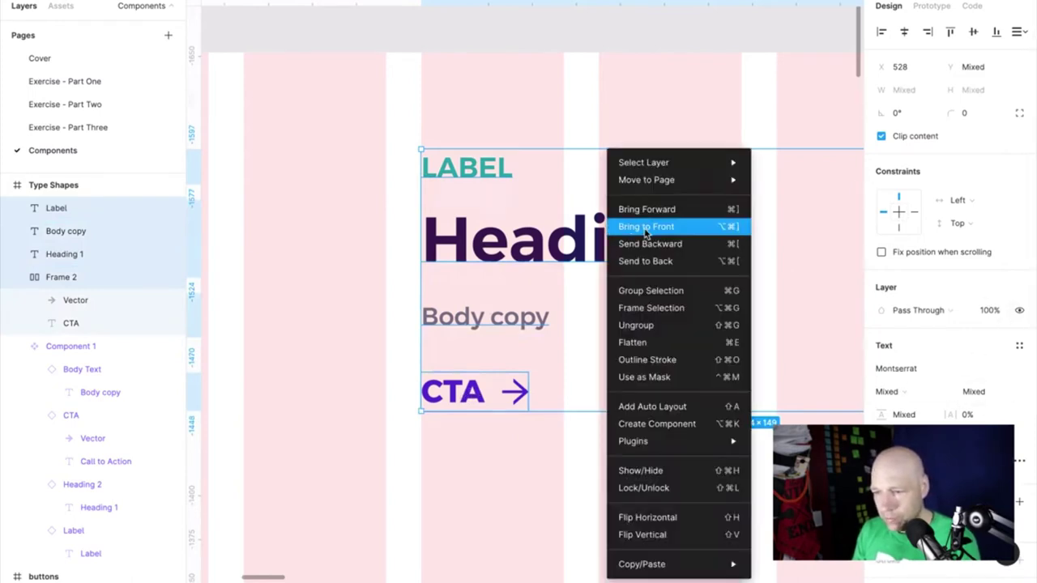
{"action": "left_click", "coordinate": [652, 406]}
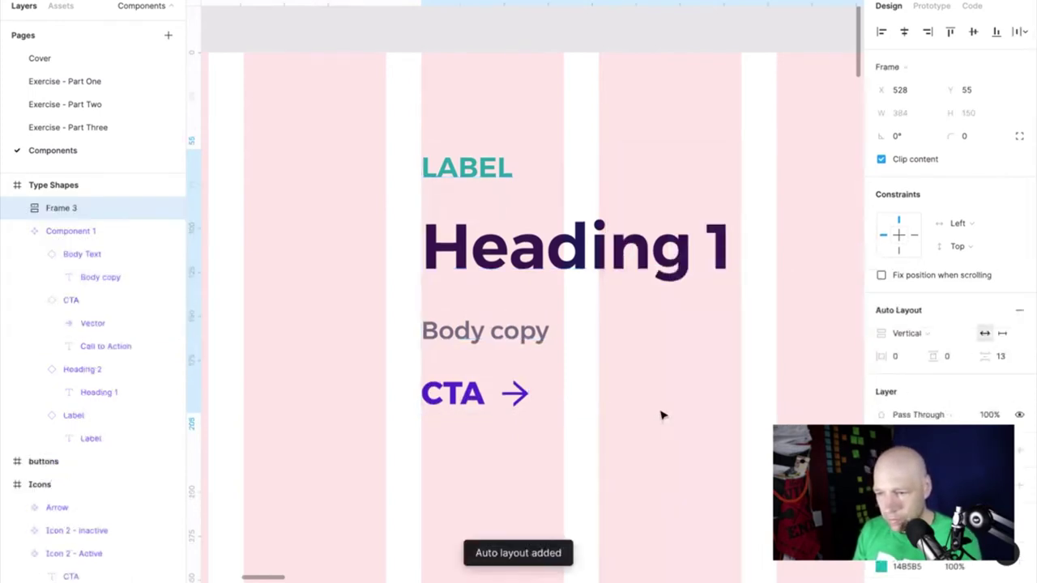
Remove a stray line break from Heading 1 and set its line height to 0
{"action": "double_click", "coordinate": [474, 242]}
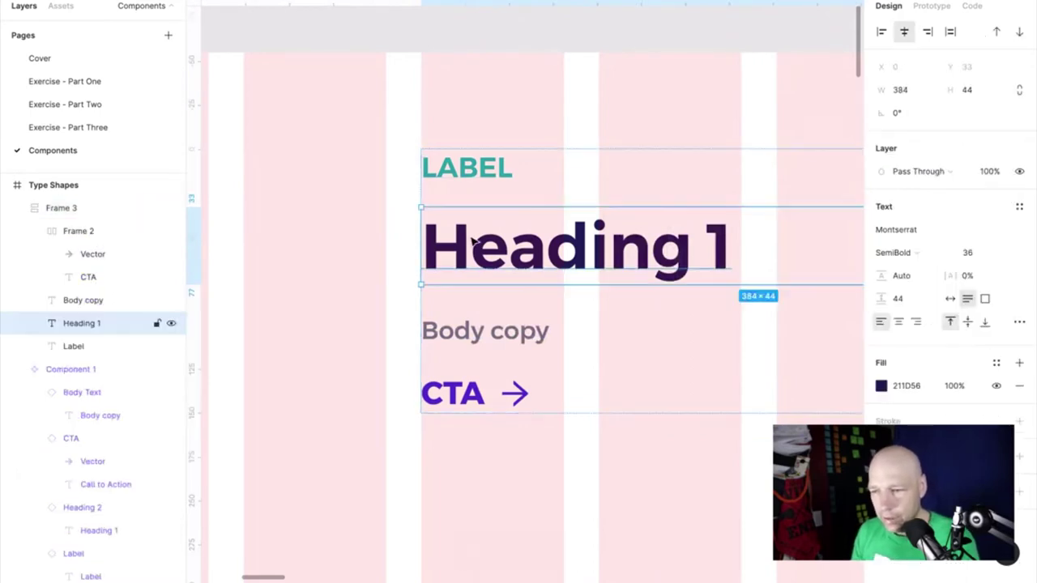
{"action": "scroll", "coordinate": [474, 241], "scroll_direction": "down", "scroll_amount": 5}
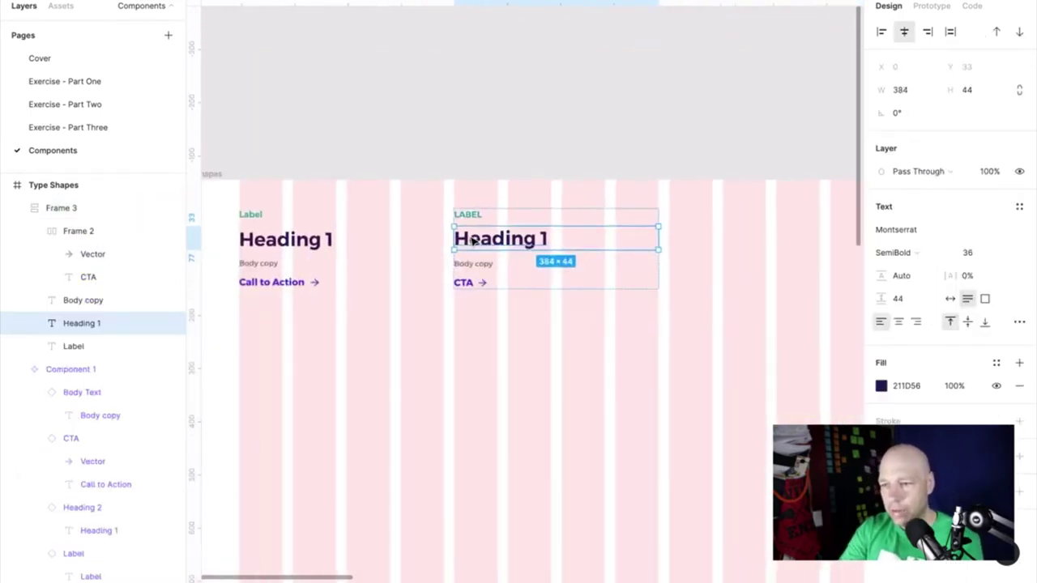
{"action": "double_click", "coordinate": [474, 241]}
{"action": "left_click", "coordinate": [566, 239]}
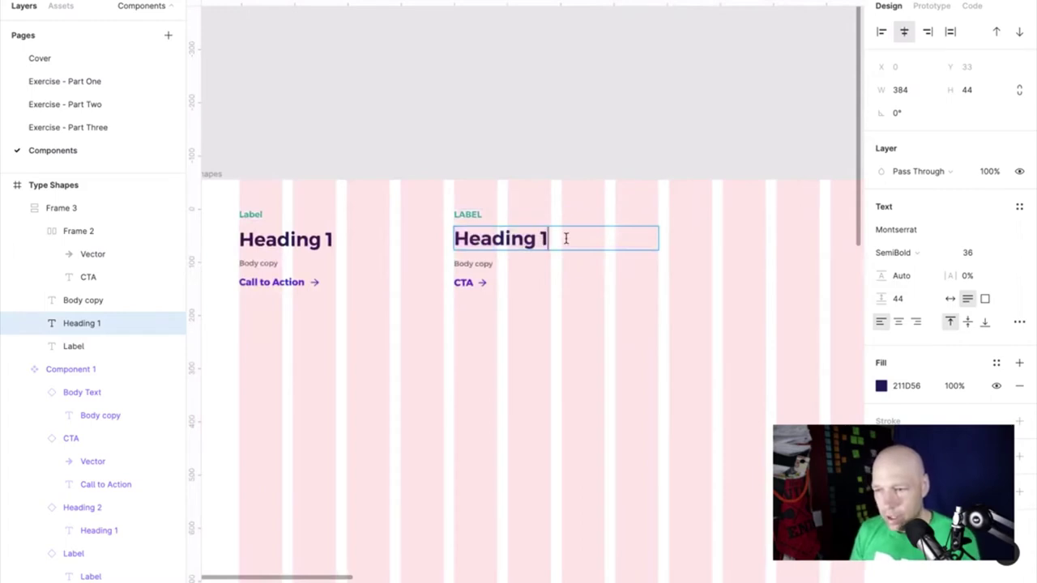
{"action": "key", "text": "Return"}
{"action": "key", "text": "Return"}
{"action": "type", "text": "\\"}
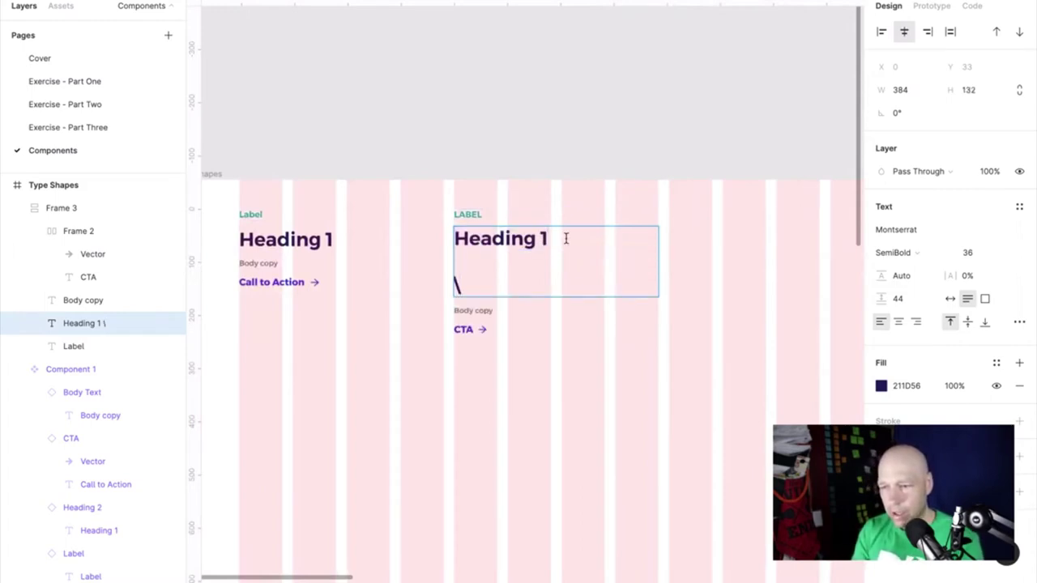
{"action": "key", "text": "BackSpace"}
{"action": "key", "text": "BackSpace"}
{"action": "key", "text": "BackSpace"}
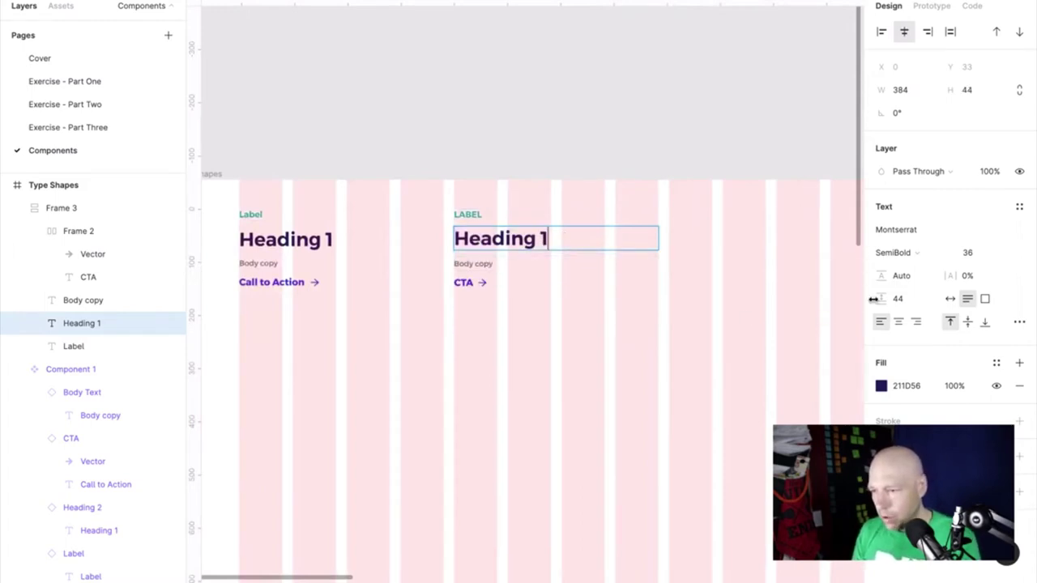
{"action": "key", "text": "ctrl+a"}
{"action": "left_click", "coordinate": [904, 301]}
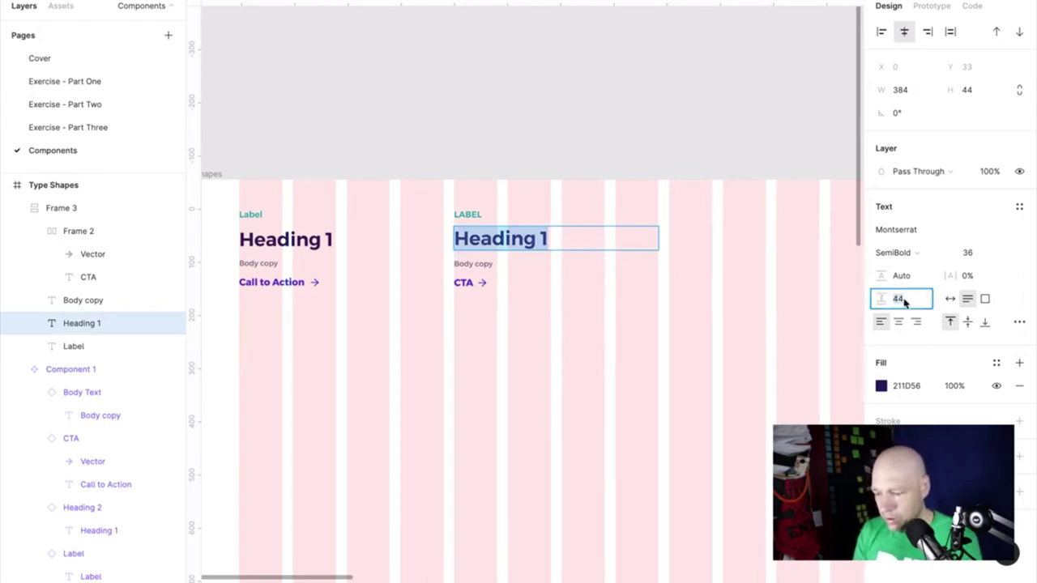
{"action": "key", "text": "Escape"}
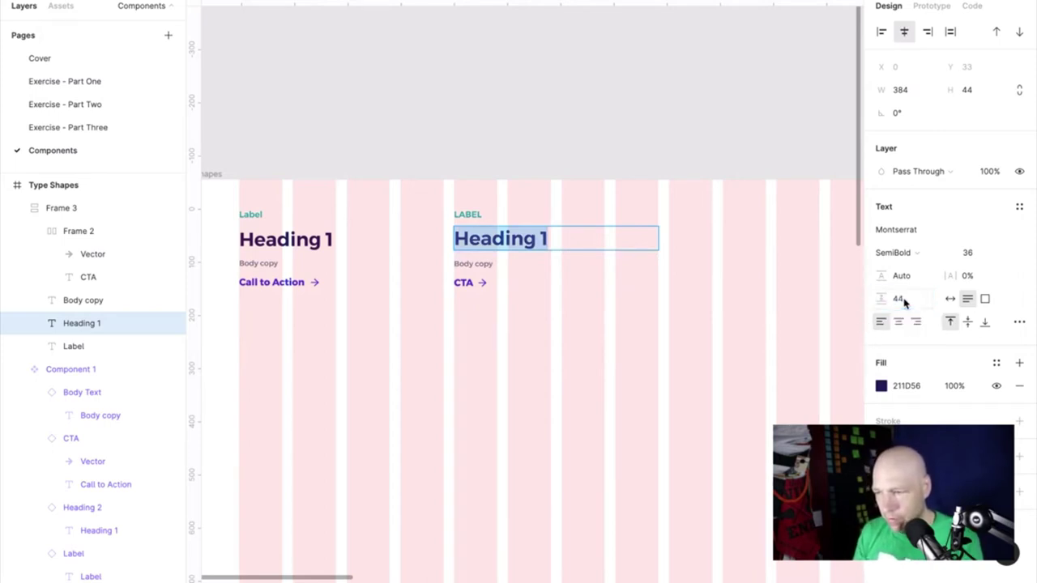
{"action": "left_click", "coordinate": [904, 301]}
{"action": "key", "text": "Return"}
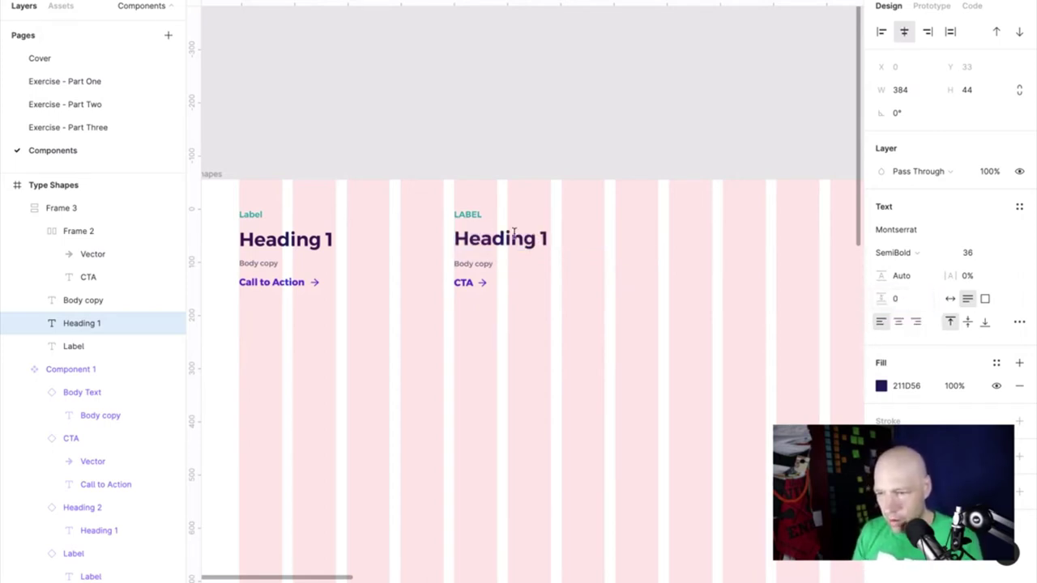
Add a second heading line 'SDKJFHGSDJFKH', then delete it again
{"action": "double_click", "coordinate": [543, 238]}
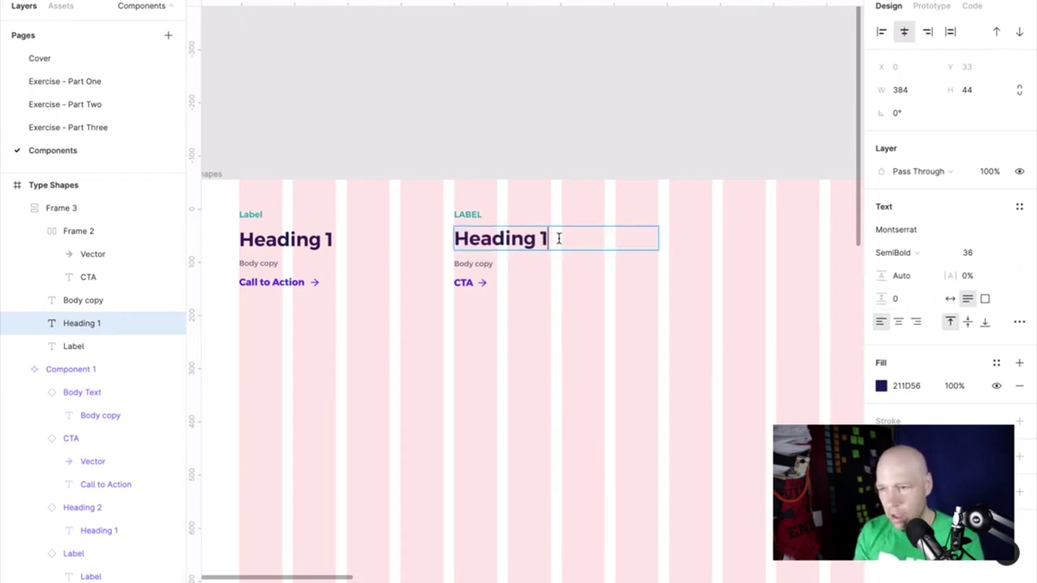
{"action": "type", "text": "SDKJFHGSDJFKH"}
{"action": "key", "text": "ctrl+a"}
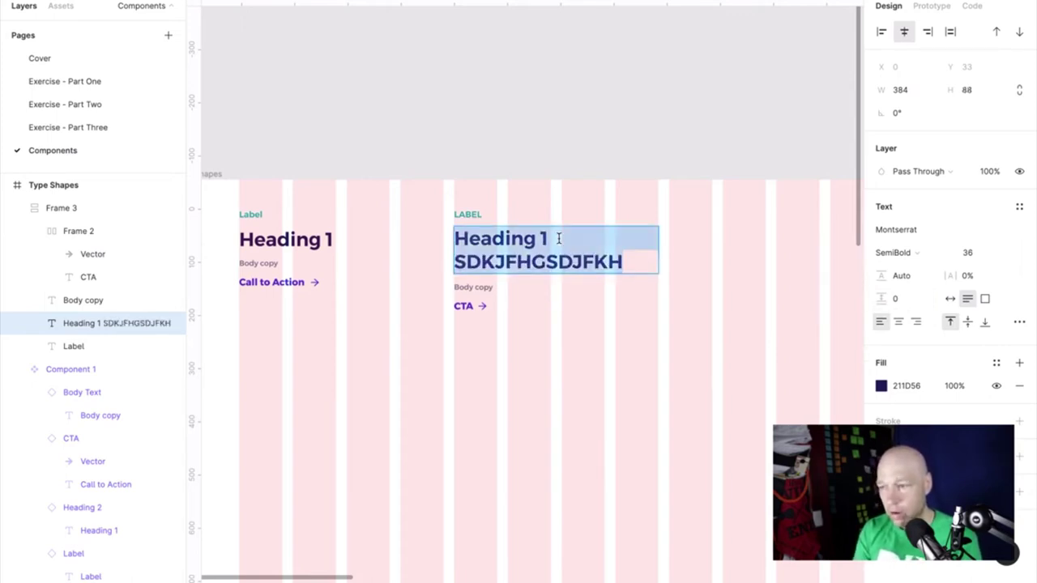
{"action": "left_click", "coordinate": [1019, 321]}
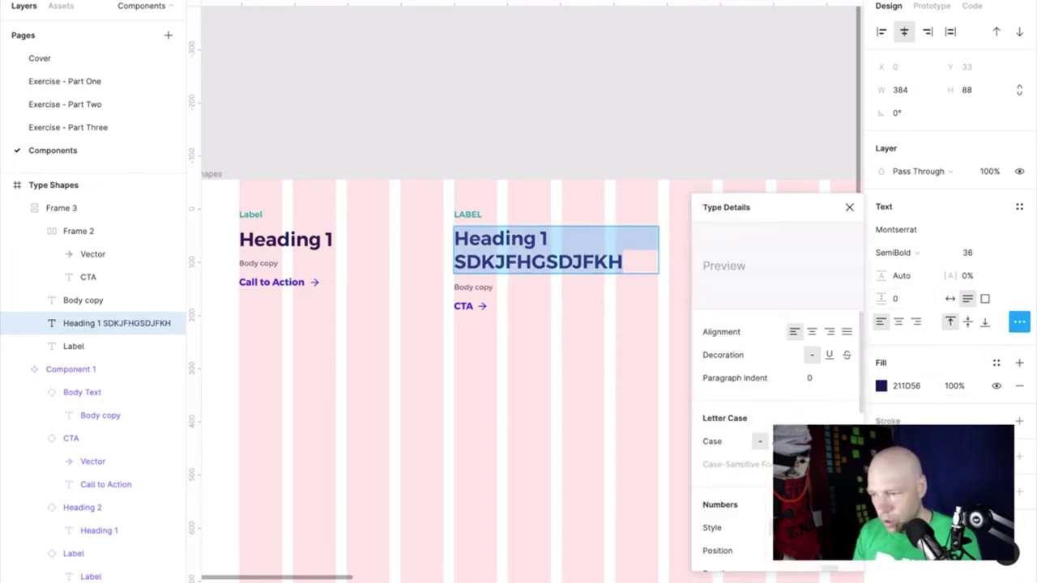
{"action": "left_click", "coordinate": [1019, 322]}
{"action": "left_click", "coordinate": [614, 264]}
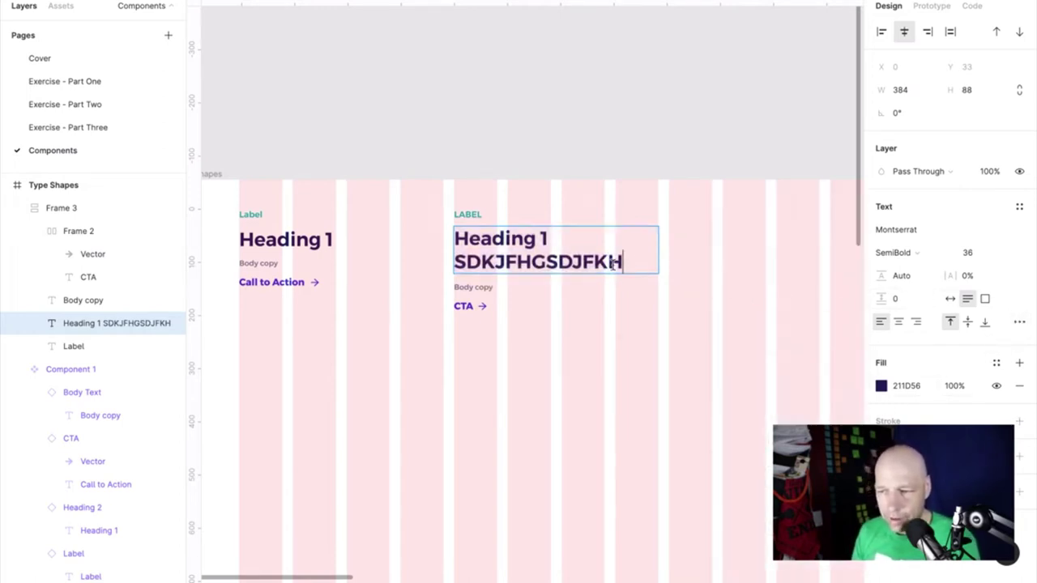
{"action": "left_click_drag", "start_coordinate": [632, 264], "coordinate": [435, 272]}
{"action": "key", "text": "BackSpace"}
{"action": "key", "text": "BackSpace"}
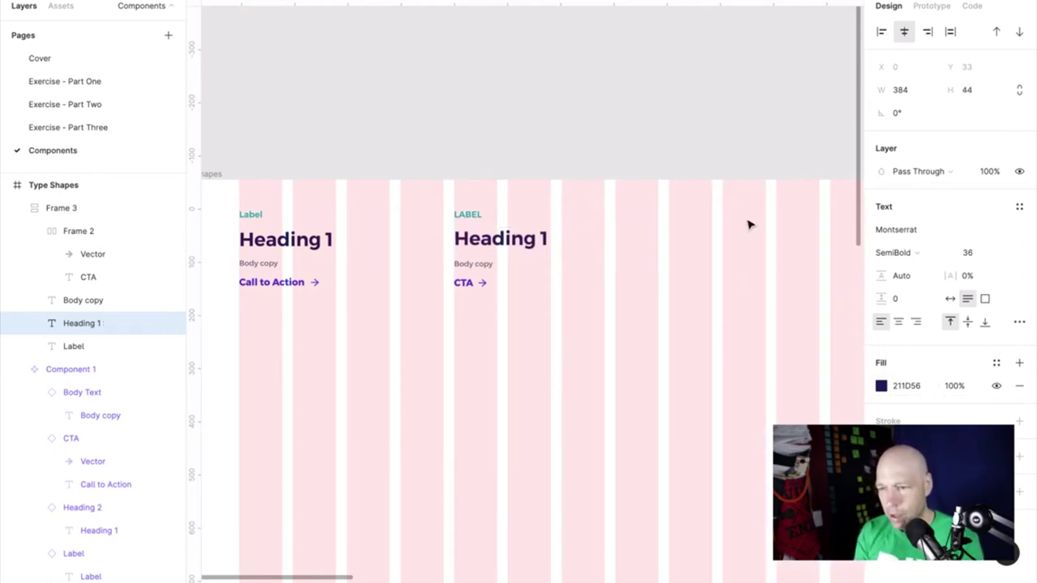
Type a long test sentence to check heading wrapping, then undo back to 'Heading 1'
{"action": "type", "text": "sjdfhgjgf jhsdfg jshdgfj sdfjhg"}
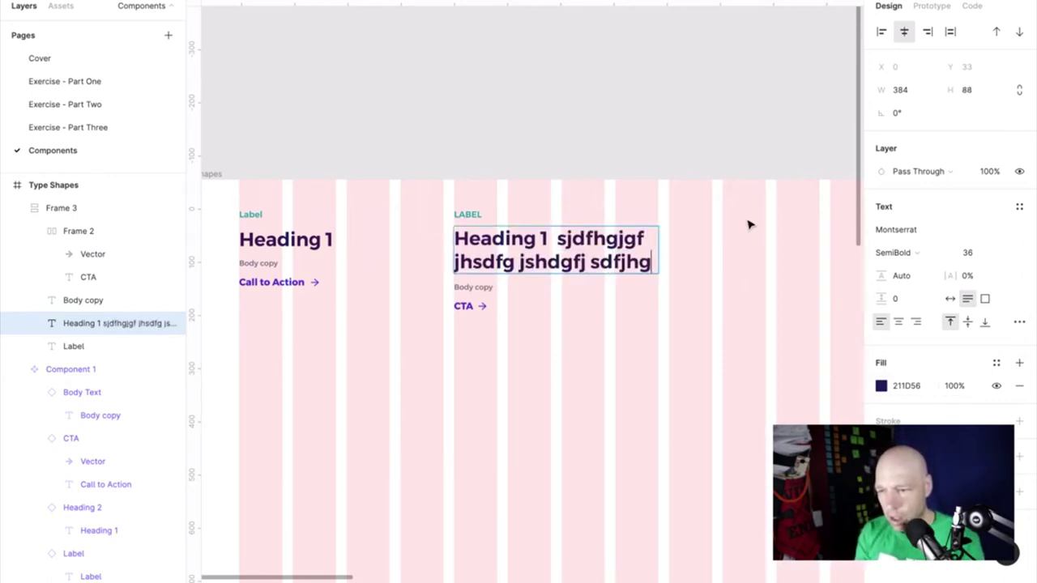
{"action": "type", "text": "s dfjhgsdf gsdhjfg sdjhfg jhdsgf jsd"}
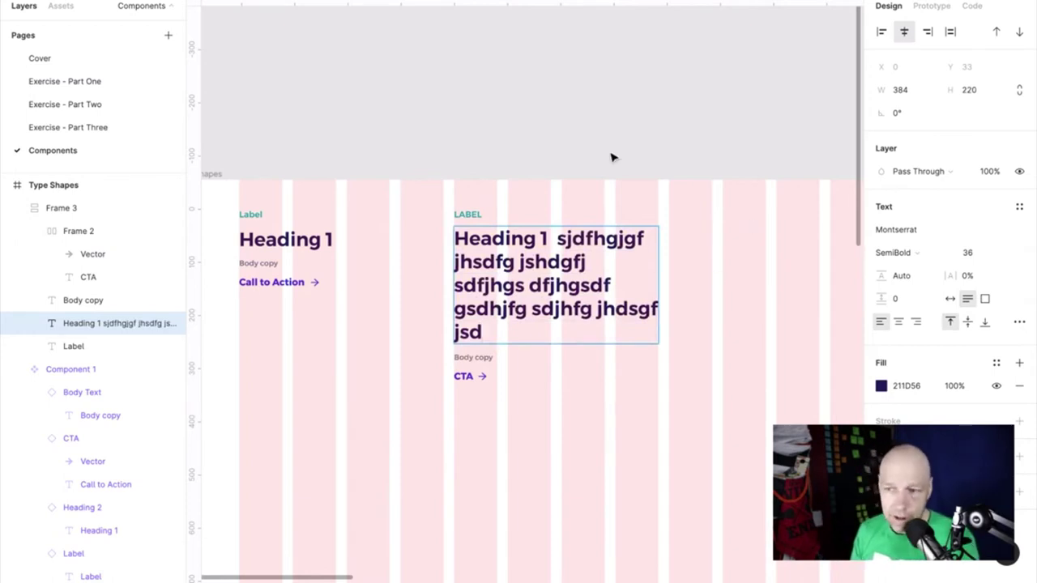
{"action": "key", "text": "Escape"}
{"action": "key", "text": "Escape"}
{"action": "key", "text": "ctrl+z"}
{"action": "key", "text": "ctrl+z"}
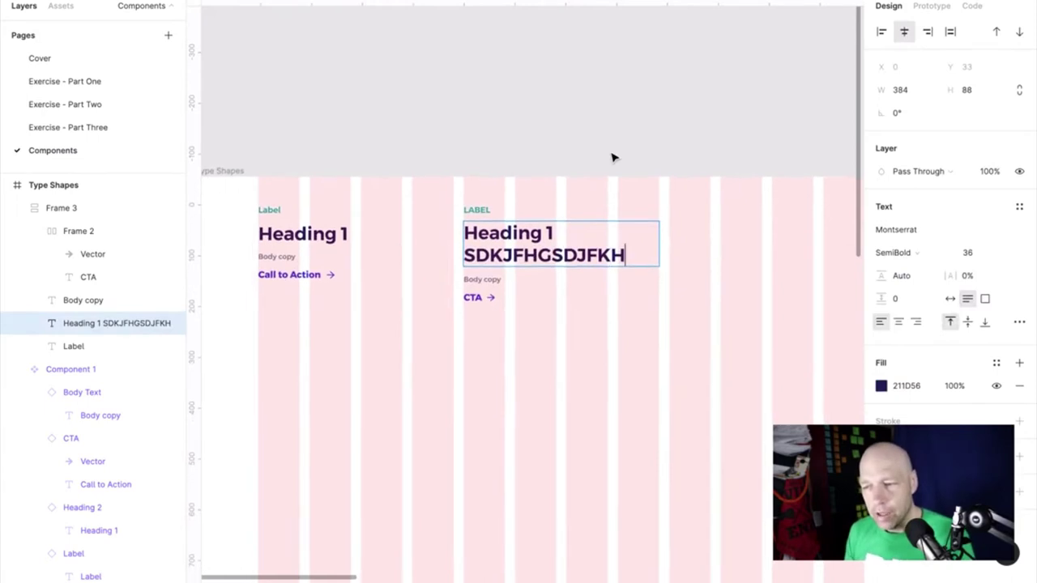
{"action": "key", "text": "ctrl+z"}
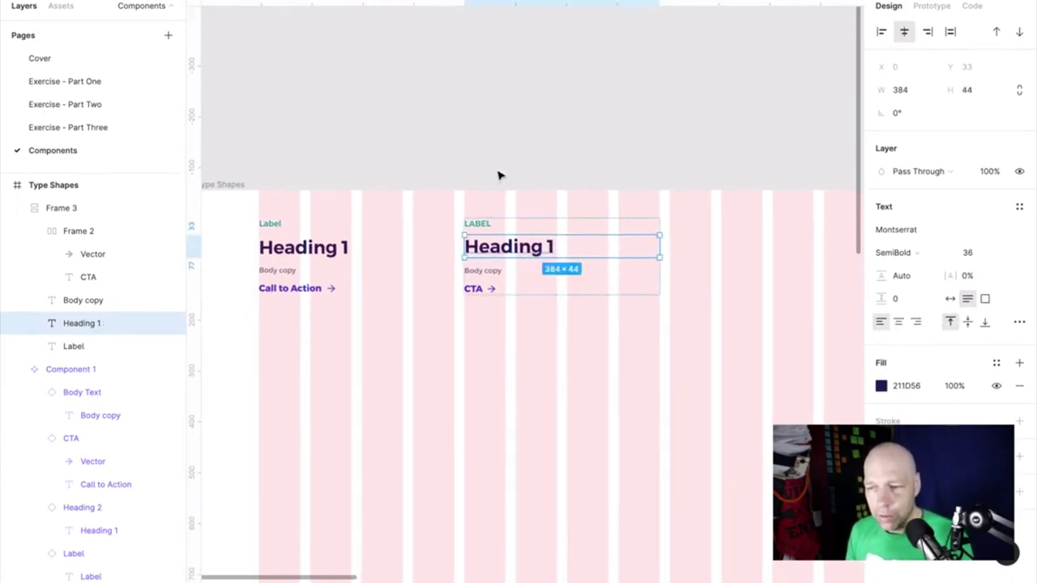
{"action": "key", "text": "ctrl+z"}
{"action": "key", "text": "ctrl+z"}
{"action": "key", "text": "ctrl+z"}
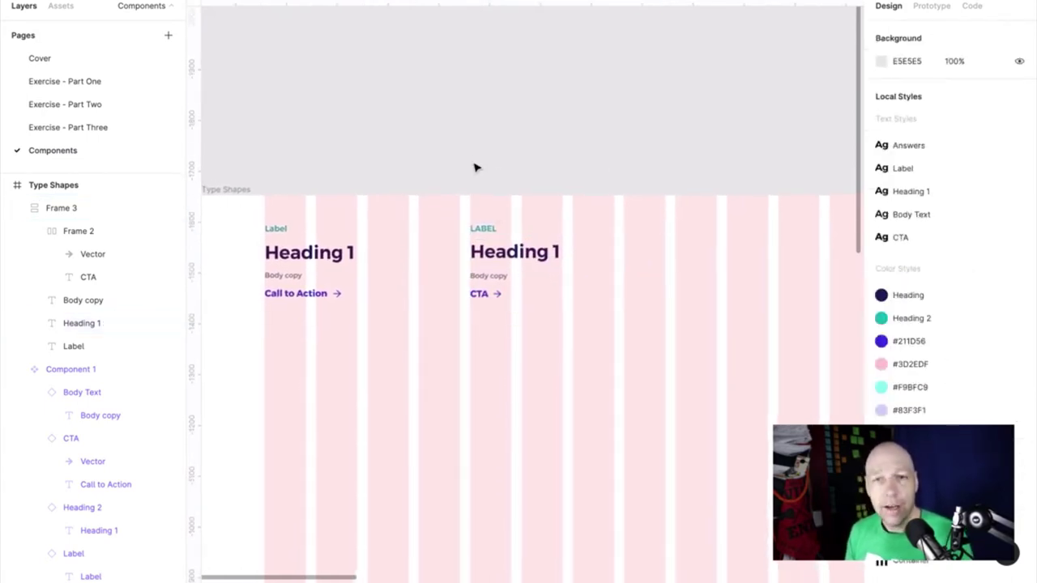
Make Frame 3 a component with Ctrl+Alt+K and rename it 'Text Widget'
{"action": "left_click", "coordinate": [498, 233]}
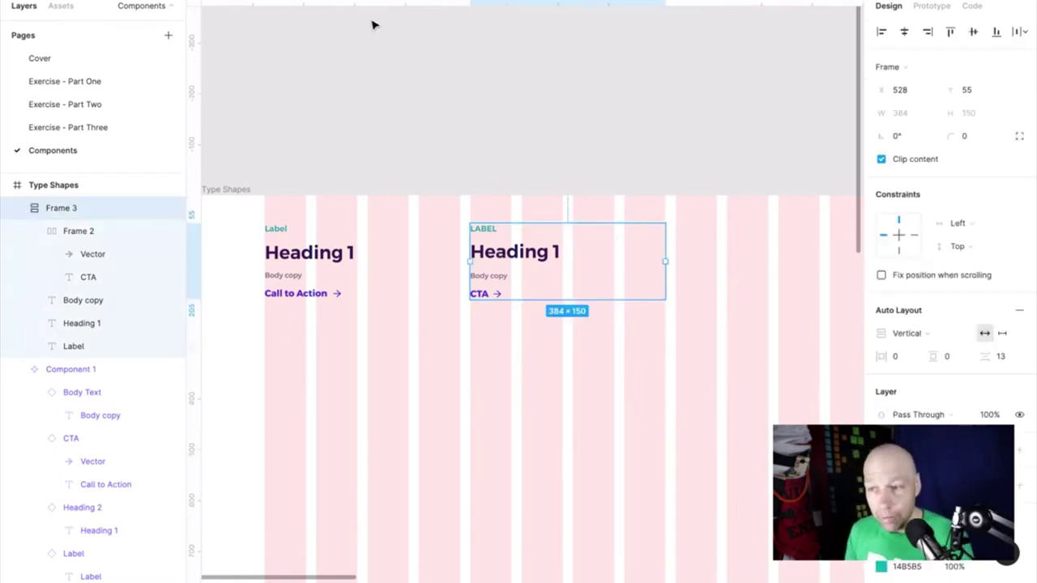
{"action": "key", "text": "ctrl+alt+k"}
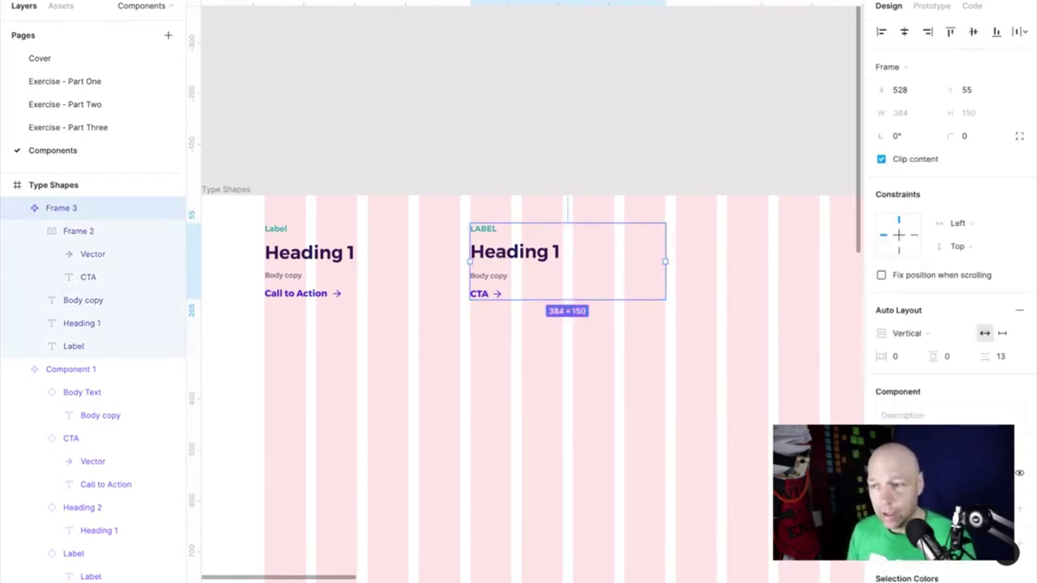
{"action": "double_click", "coordinate": [67, 210]}
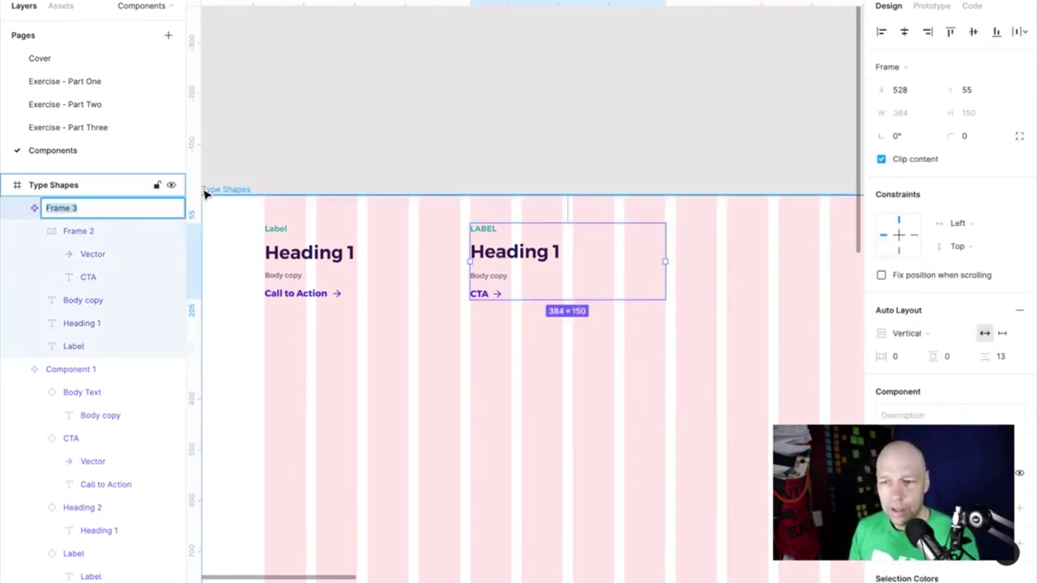
{"action": "type", "text": "Text Widget"}
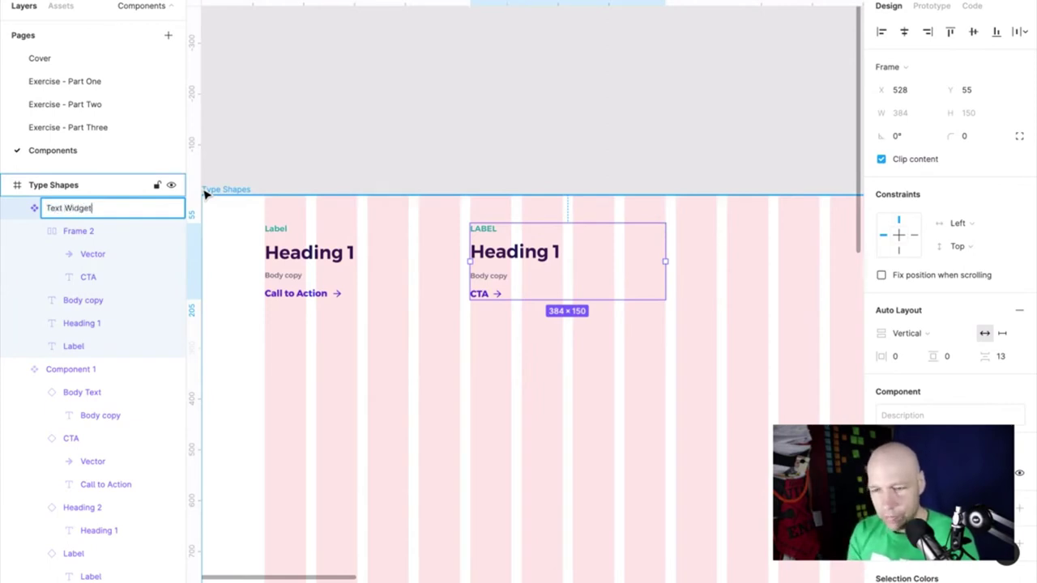
{"action": "key", "text": "Return"}
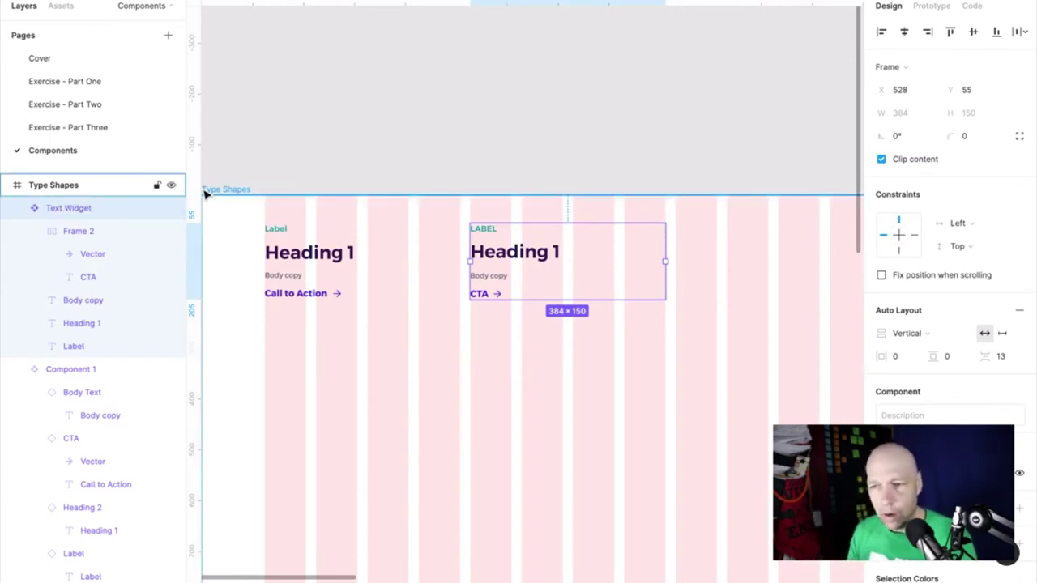
{"action": "left_click", "coordinate": [467, 89]}
Delete the old 3-col display text block on the Exercise - Part Three page
{"action": "left_click", "coordinate": [50, 125]}
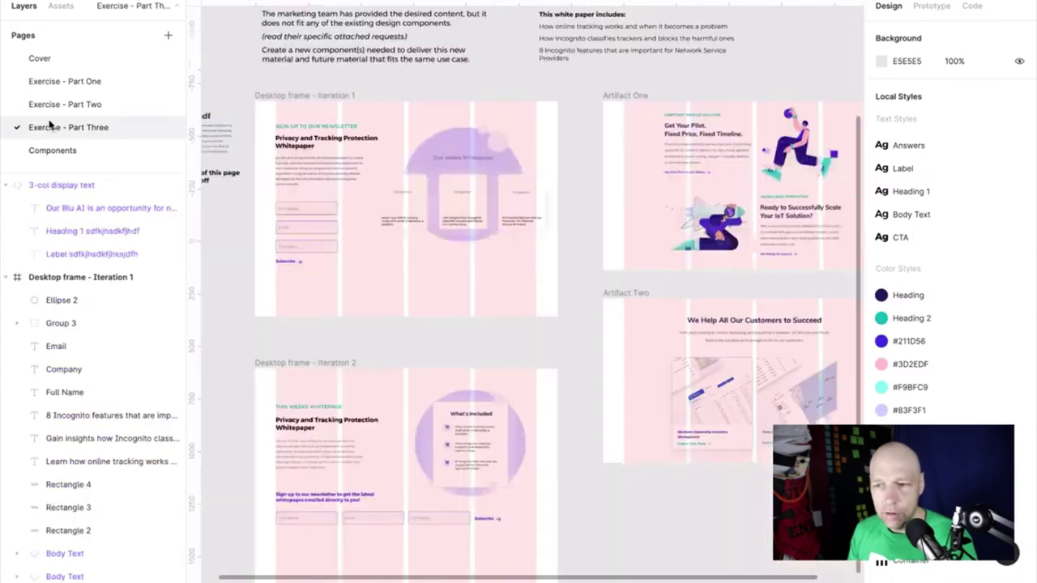
{"action": "scroll", "coordinate": [417, 247], "scroll_direction": "left", "scroll_amount": 4}
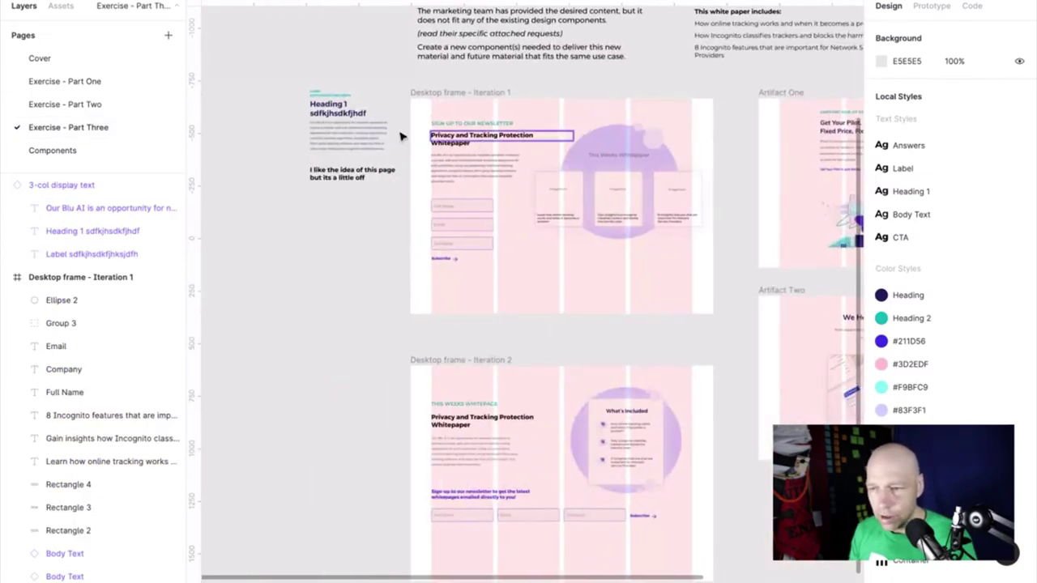
{"action": "left_click", "coordinate": [351, 111]}
{"action": "key", "text": "Delete"}
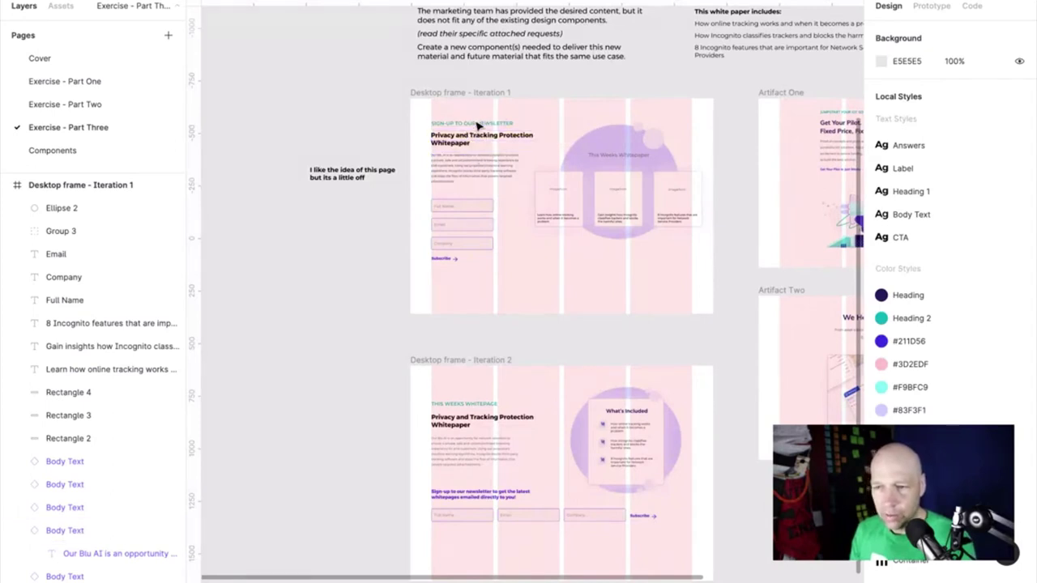
Place a Label instance in Iteration 1 and locate Text Widget among local components
{"action": "left_click", "coordinate": [71, 9]}
{"action": "left_click_drag", "start_coordinate": [31, 324], "coordinate": [480, 140]}
{"action": "left_click", "coordinate": [476, 166]}
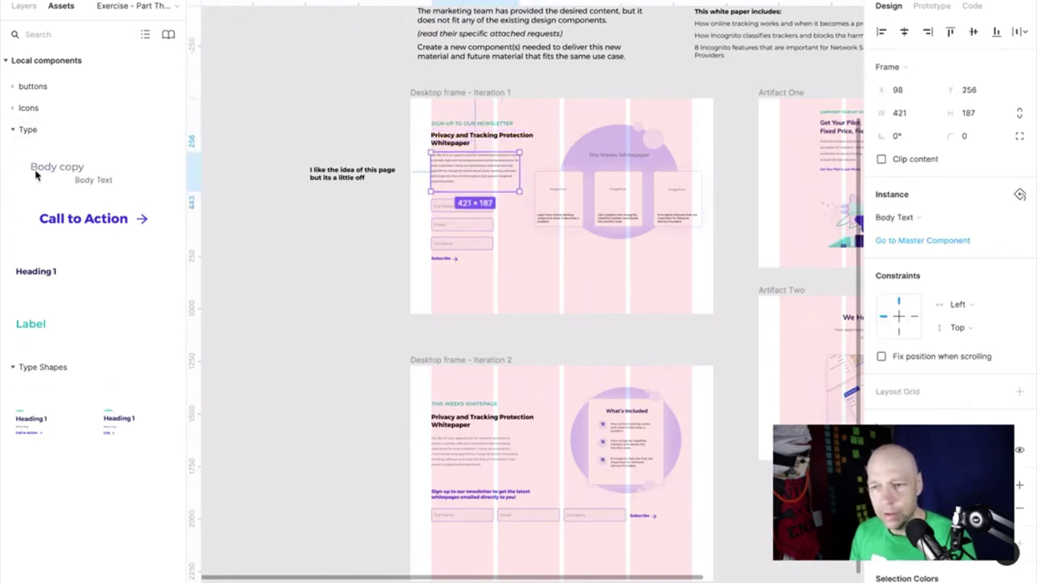
{"action": "left_click", "coordinate": [121, 418]}
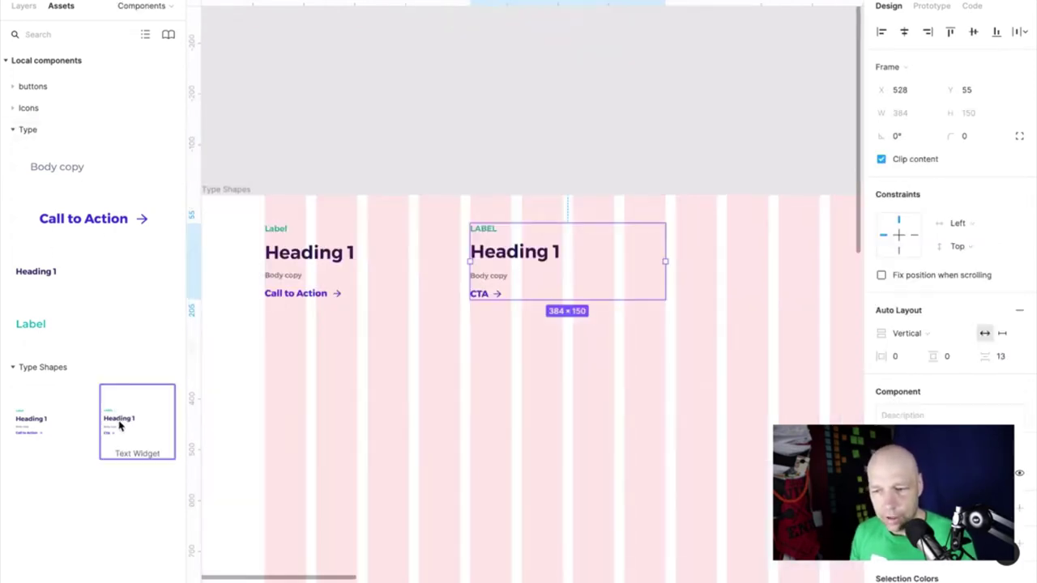
{"action": "left_click", "coordinate": [26, 8]}
{"action": "left_click", "coordinate": [77, 127]}
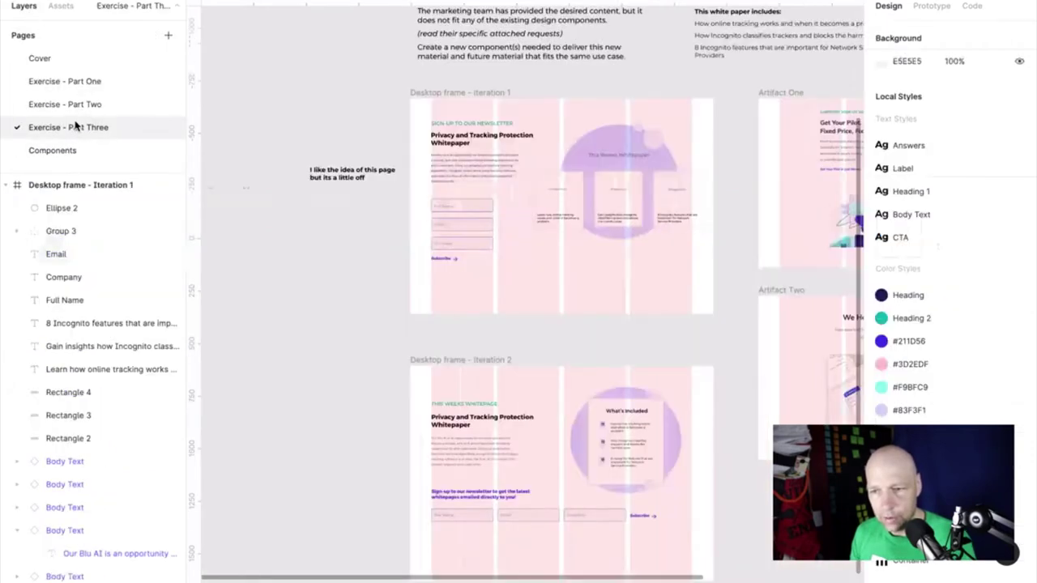
{"action": "left_click", "coordinate": [58, 6]}
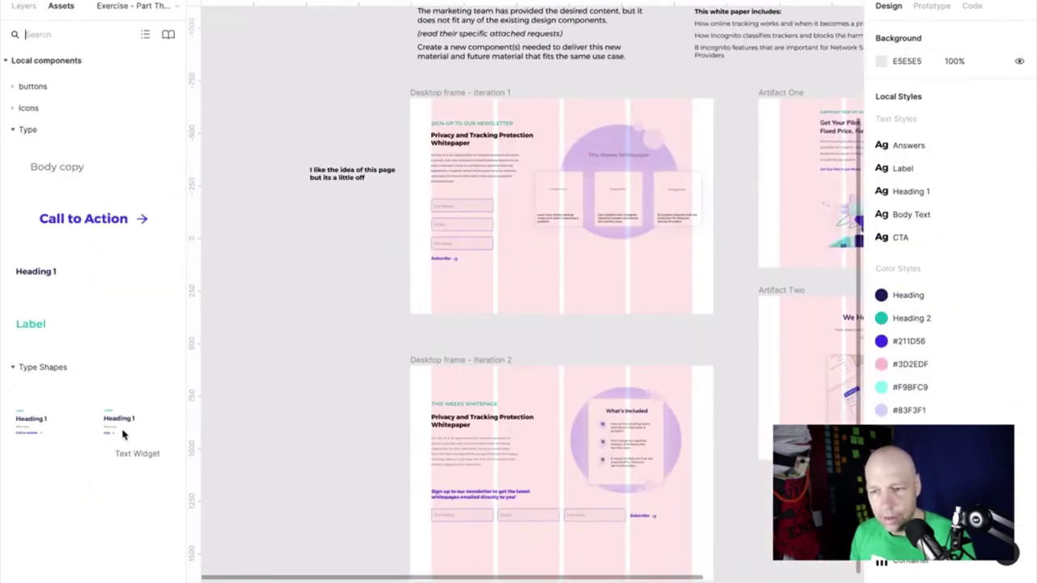
Place a Text Widget instance left of Iteration 1 and paste Iteration 1's paragraph into its body
{"action": "left_click_drag", "start_coordinate": [118, 432], "coordinate": [339, 141]}
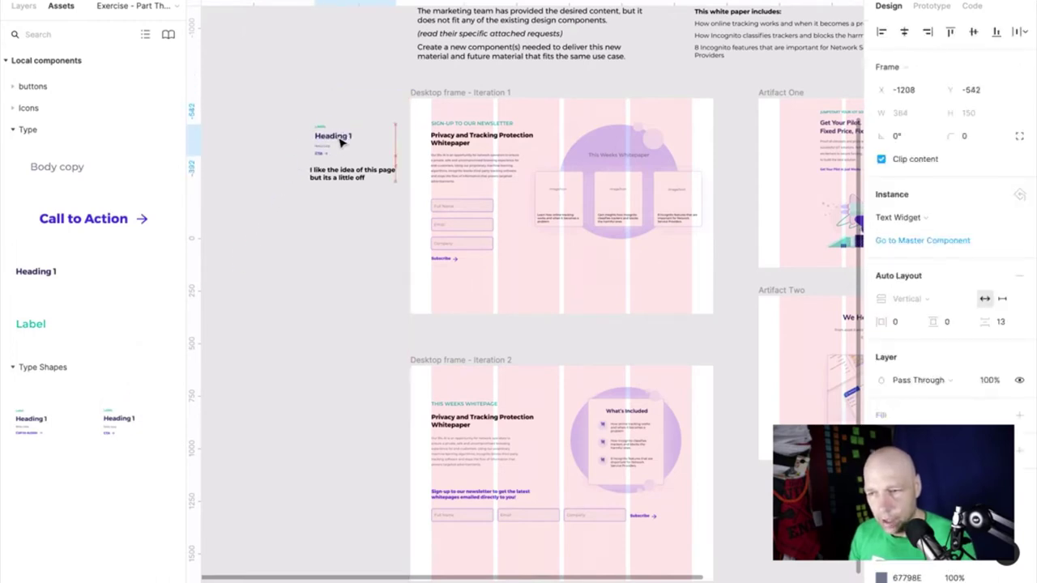
{"action": "left_click_drag", "start_coordinate": [354, 183], "coordinate": [274, 217]}
{"action": "left_click", "coordinate": [452, 181]}
{"action": "key", "text": "Return"}
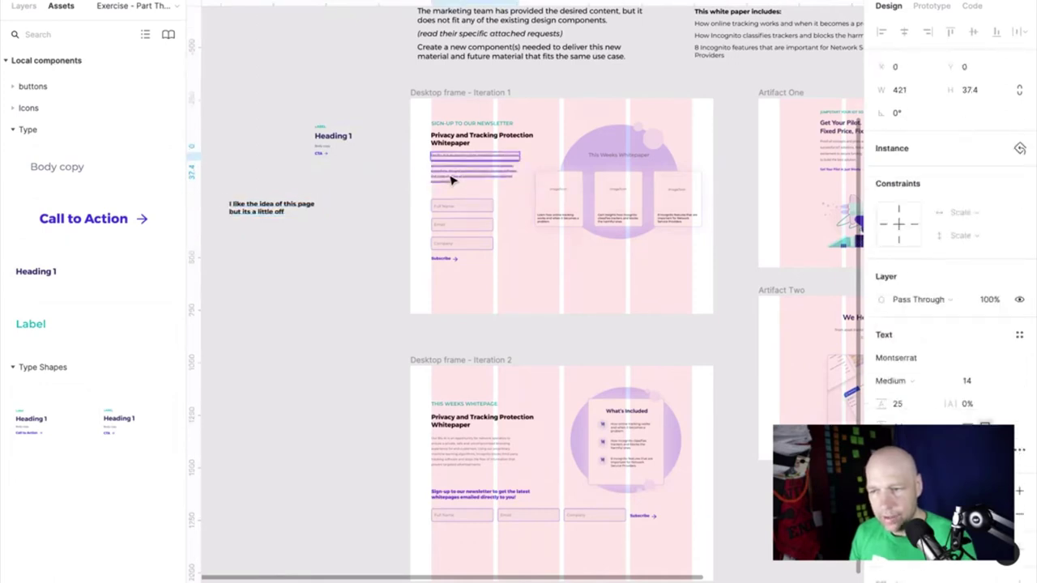
{"action": "key", "text": "Return"}
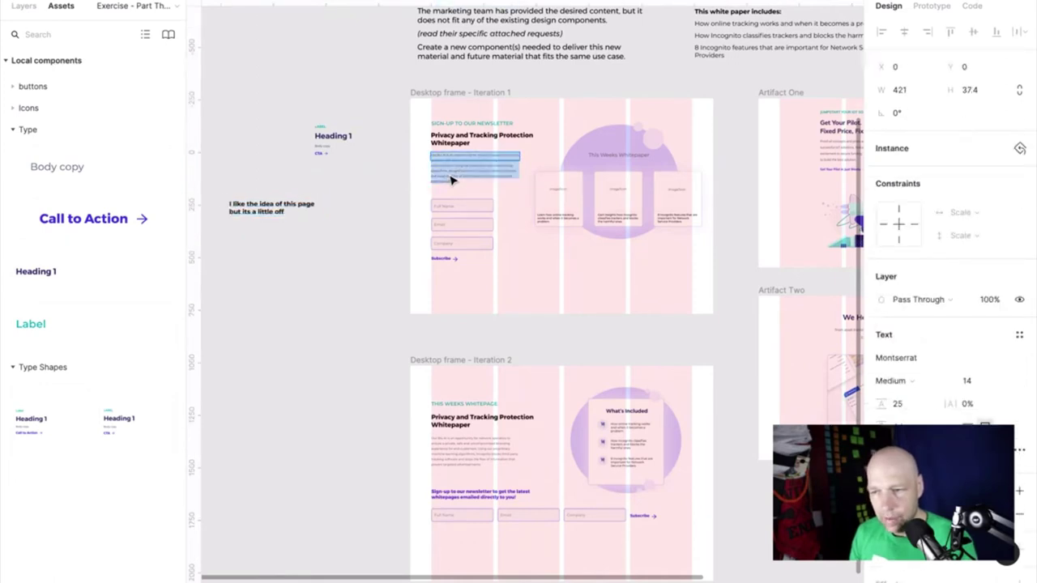
{"action": "double_click", "coordinate": [324, 144]}
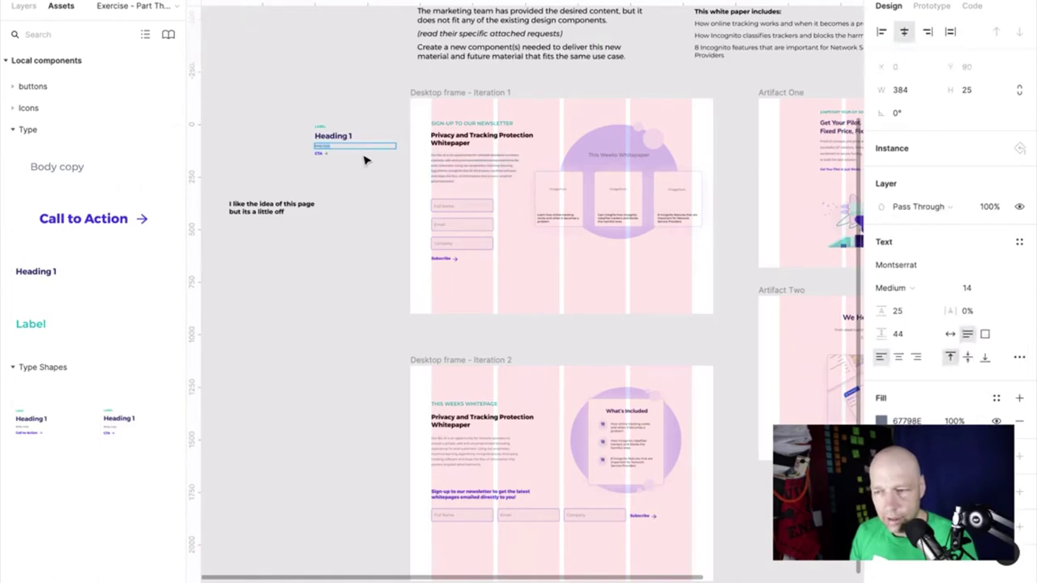
{"action": "key", "text": "ctrl+v"}
{"action": "left_click", "coordinate": [382, 83]}
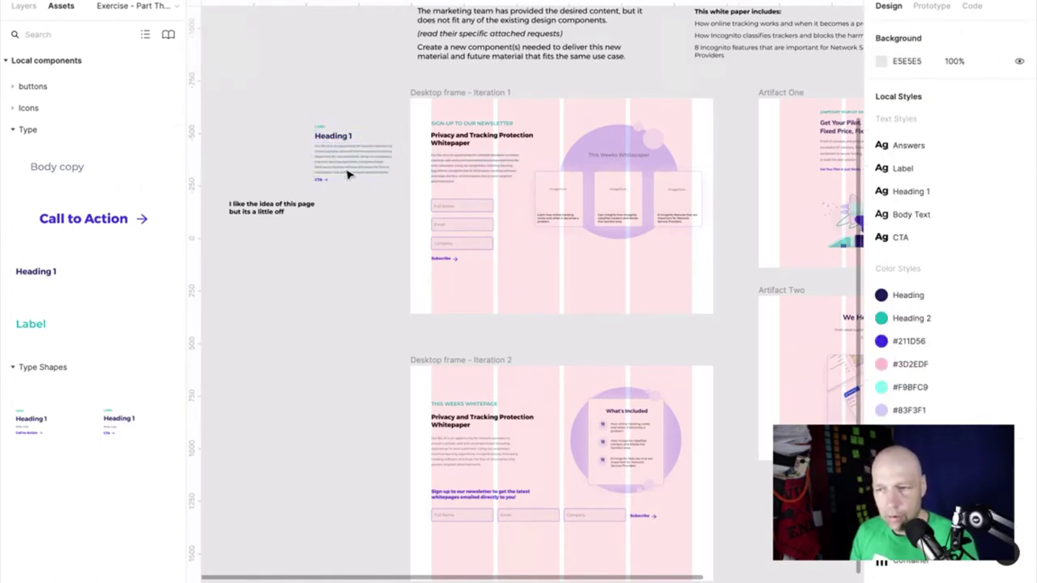
{"action": "scroll", "coordinate": [356, 151], "scroll_direction": "up", "scroll_amount": 10}
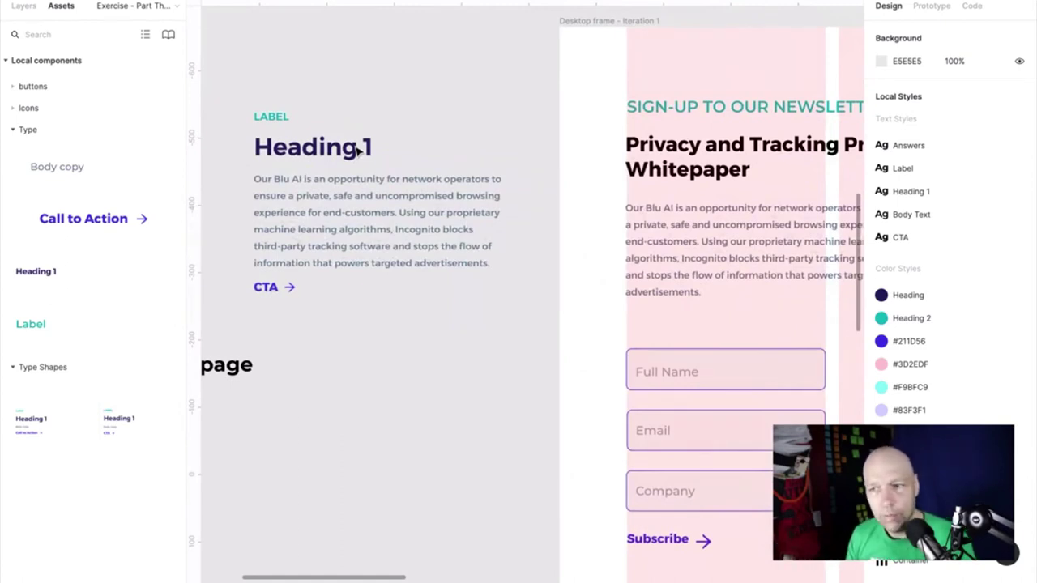
Paste the Privacy and Tracking Protection Whitepaper title into the left widget's heading
{"action": "left_click", "coordinate": [422, 199]}
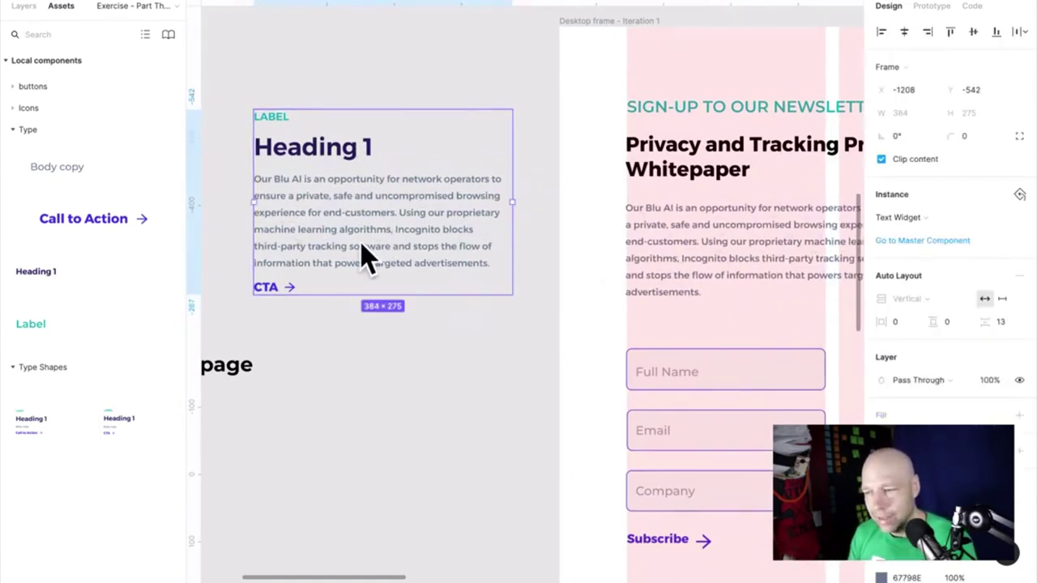
{"action": "left_click", "coordinate": [727, 176]}
{"action": "double_click", "coordinate": [734, 145]}
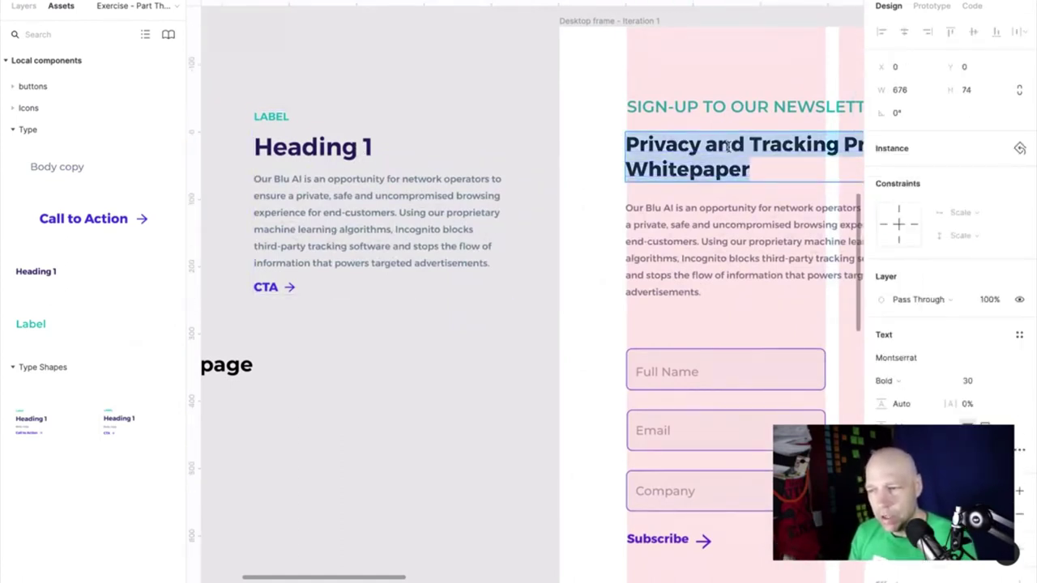
{"action": "double_click", "coordinate": [320, 154]}
{"action": "type", "text": "Privacy and Tracking Protection Whitepaper"}
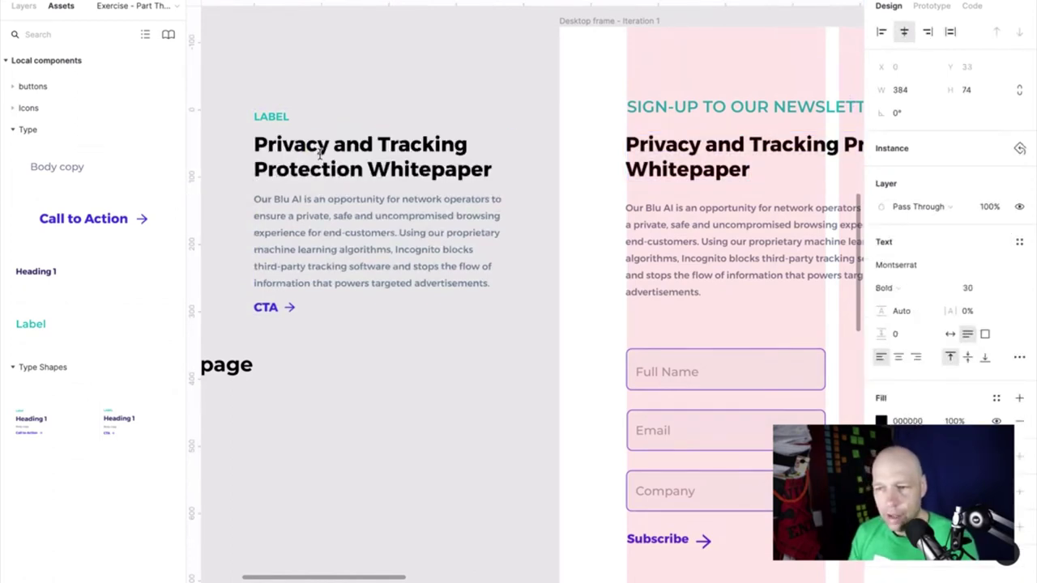
Replace the left label with the SIGN-UP TO OUR NEWSLETTER wording
{"action": "left_click", "coordinate": [821, 113]}
{"action": "double_click", "coordinate": [821, 114]}
{"action": "double_click", "coordinate": [822, 114]}
{"action": "key", "text": "ctrl+c"}
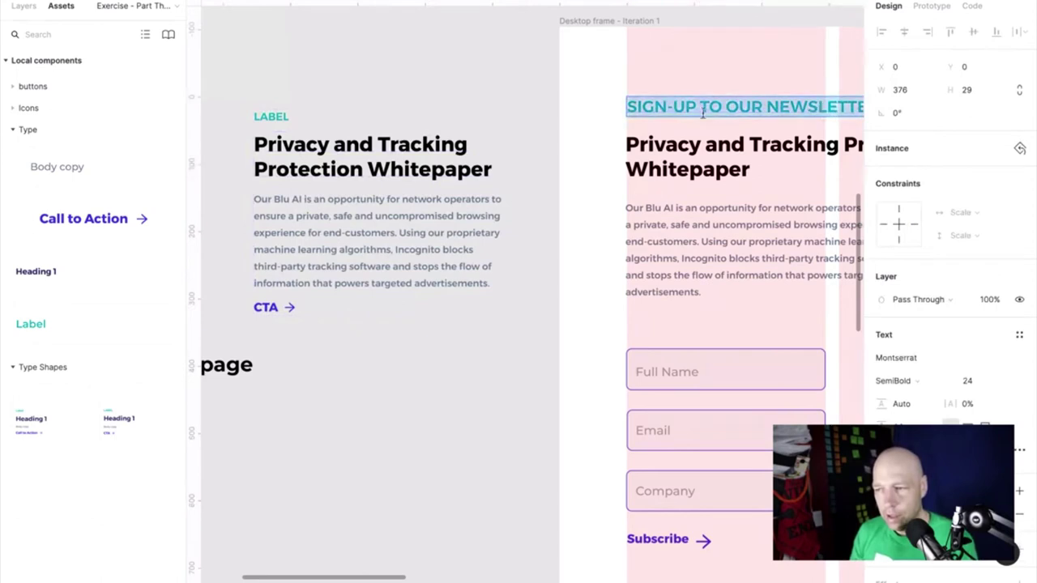
{"action": "double_click", "coordinate": [272, 118]}
{"action": "key", "text": "ctrl+v"}
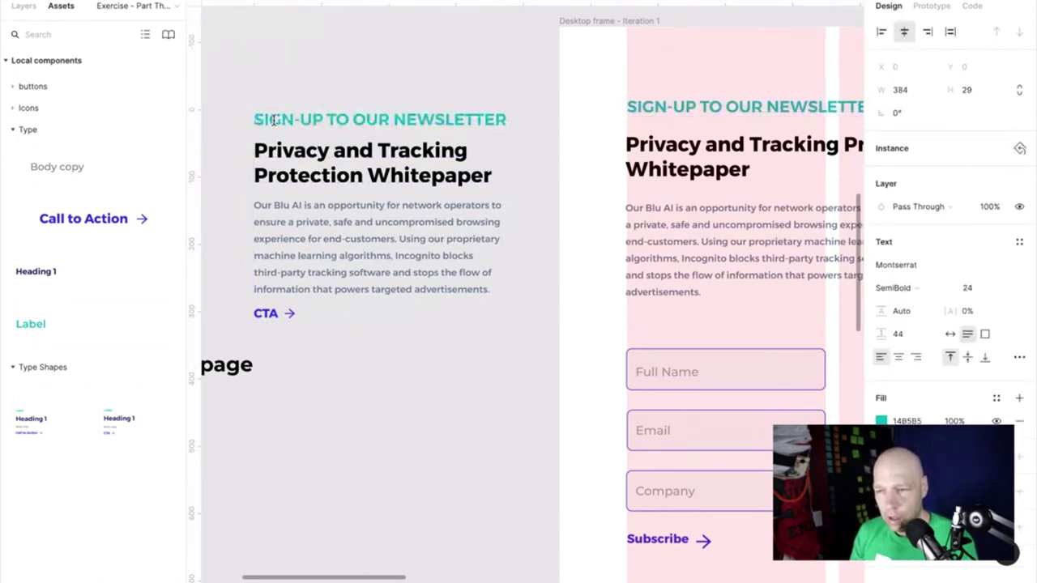
{"action": "key", "text": "ctrl+z"}
{"action": "key", "text": "ctrl+shift+z"}
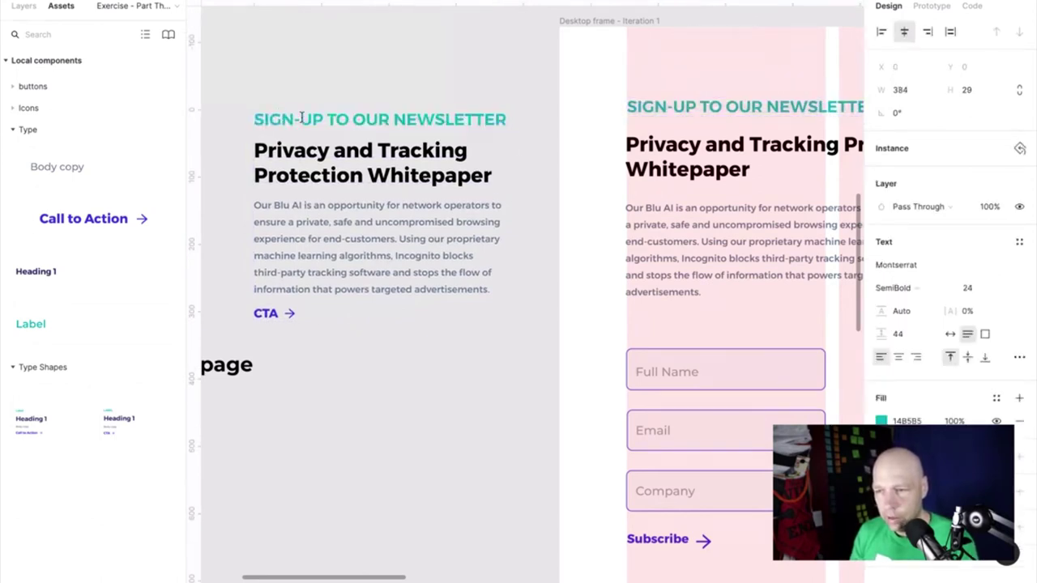
Set the left label's font size to 16
{"action": "double_click", "coordinate": [473, 119]}
{"action": "double_click", "coordinate": [479, 118]}
{"action": "key", "text": "ctrl+a"}
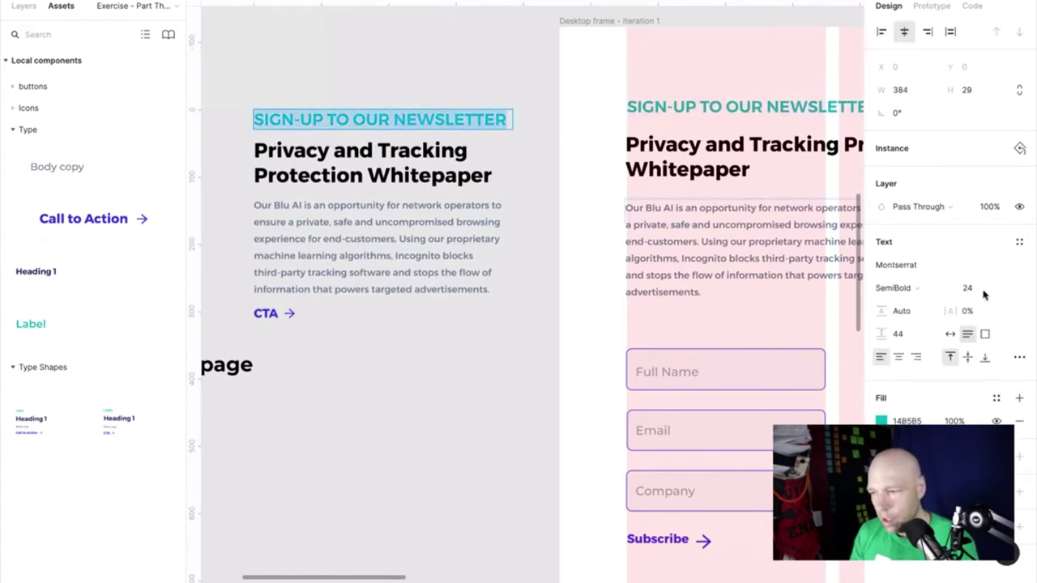
{"action": "left_click", "coordinate": [990, 292]}
{"action": "type", "text": "16"}
{"action": "key", "text": "Return"}
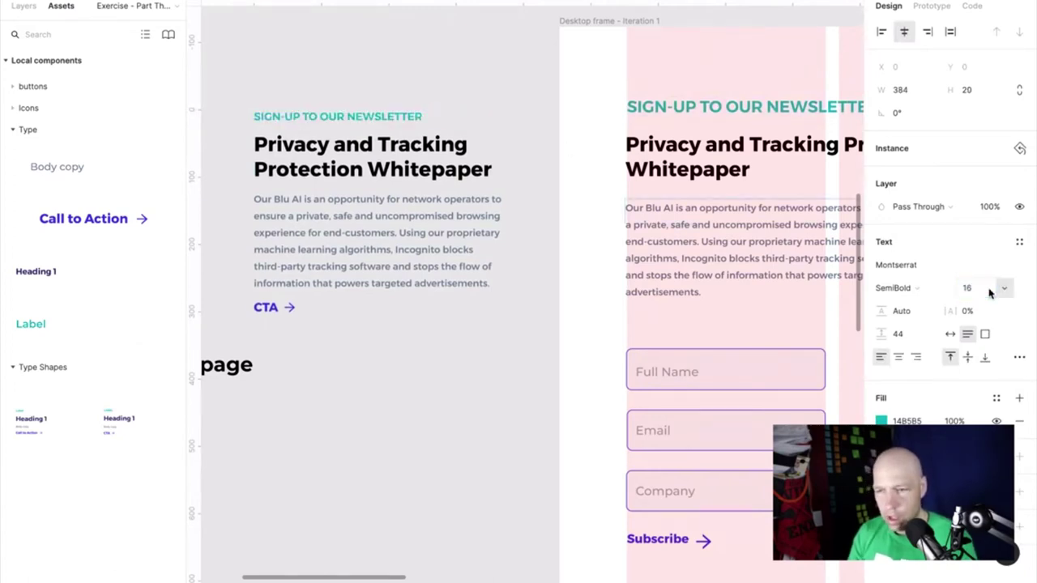
{"action": "left_click", "coordinate": [445, 82]}
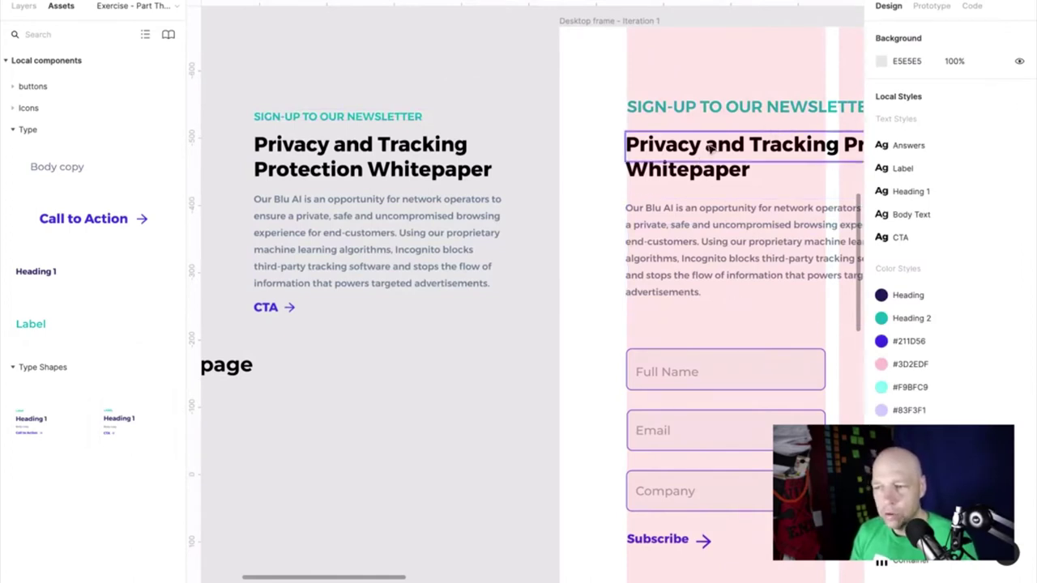
{"action": "left_click", "coordinate": [320, 231]}
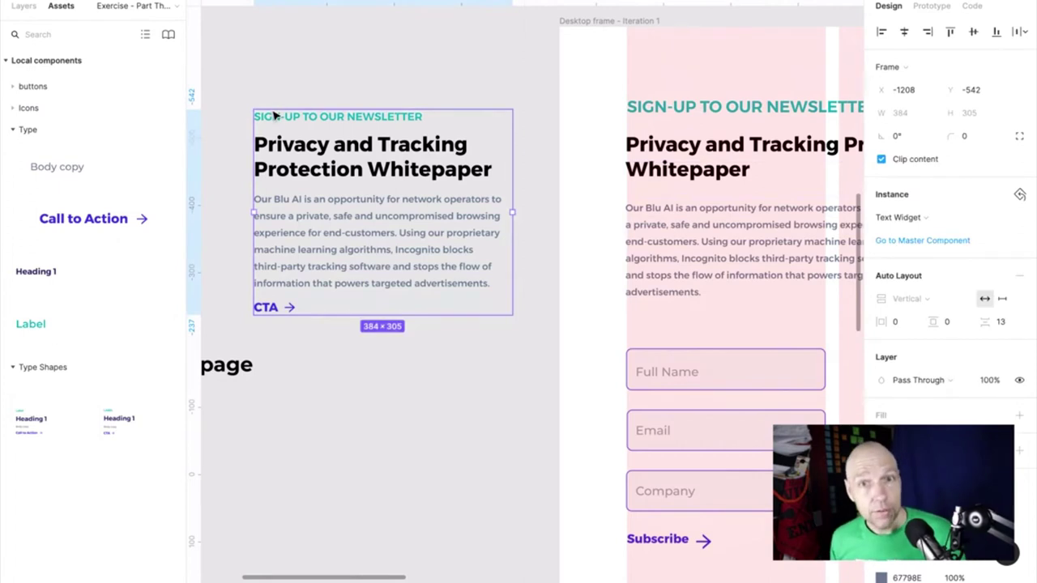
{"action": "left_click", "coordinate": [403, 61]}
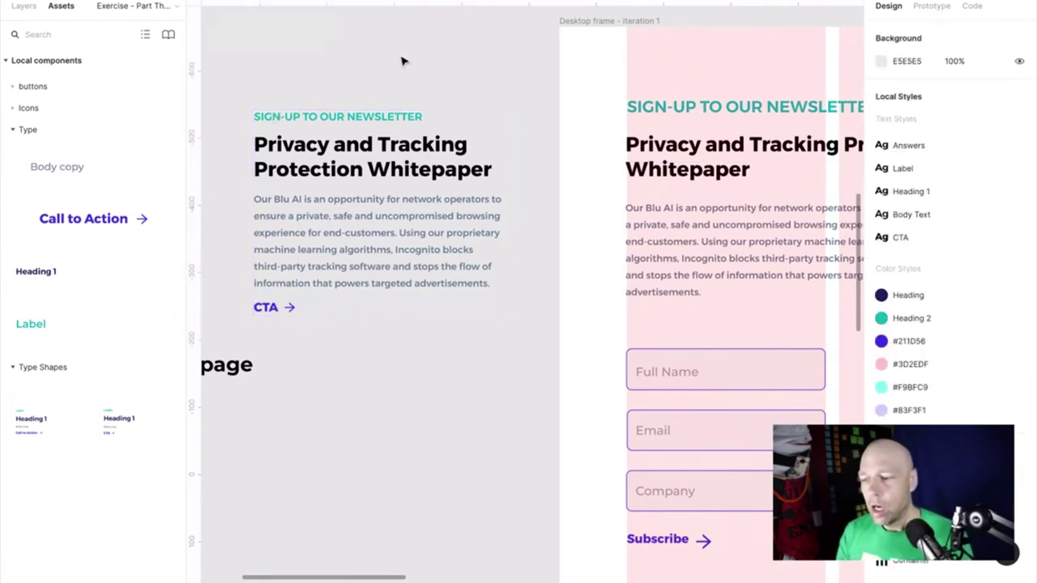
Switch to the Exercise - Part One page from the Layers list
{"action": "scroll", "coordinate": [403, 60], "scroll_direction": "down", "scroll_amount": 10}
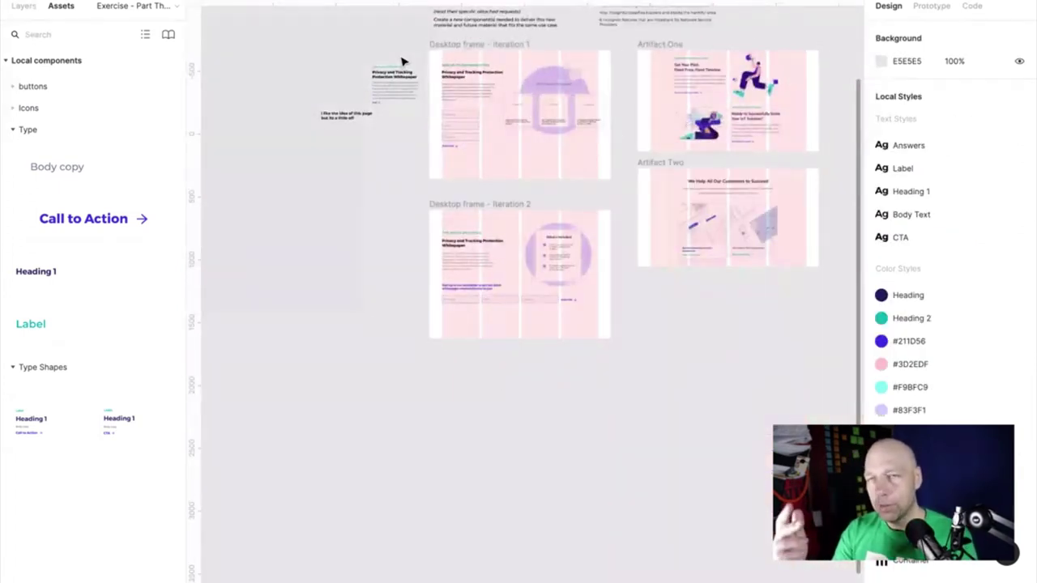
{"action": "scroll", "coordinate": [403, 61], "scroll_direction": "up", "scroll_amount": 3}
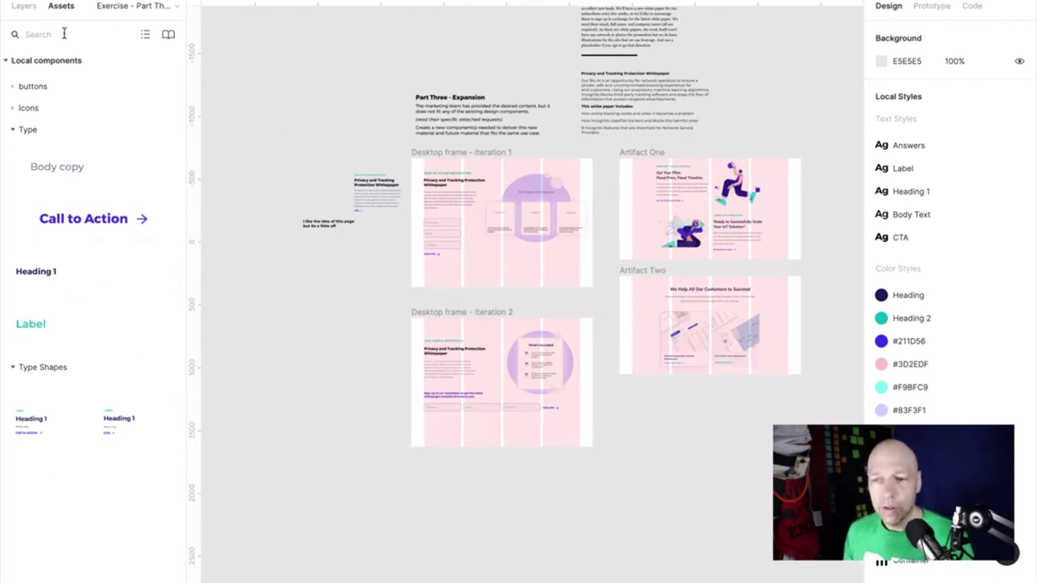
{"action": "left_click", "coordinate": [27, 11]}
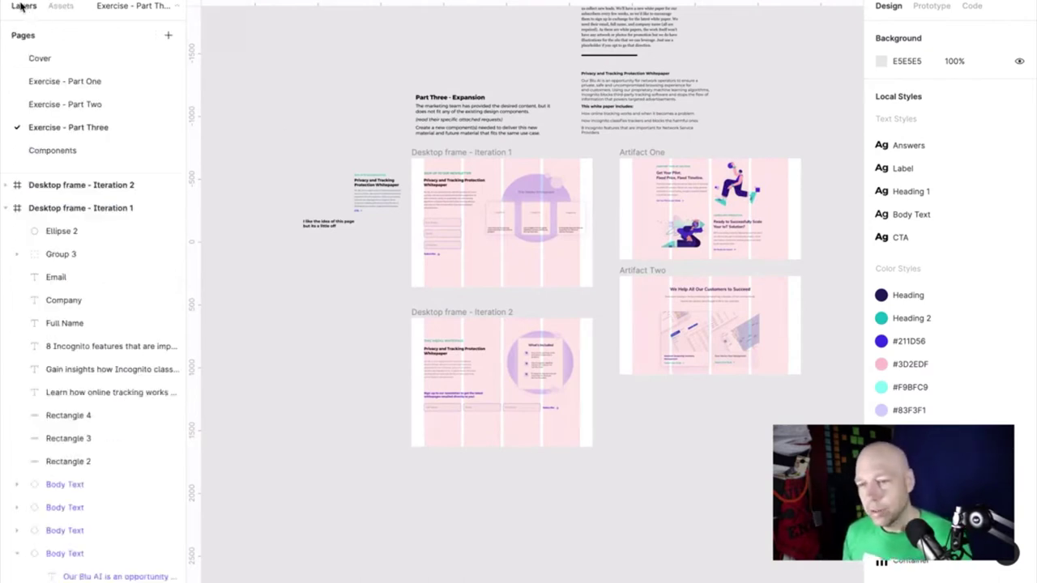
{"action": "left_click", "coordinate": [74, 86]}
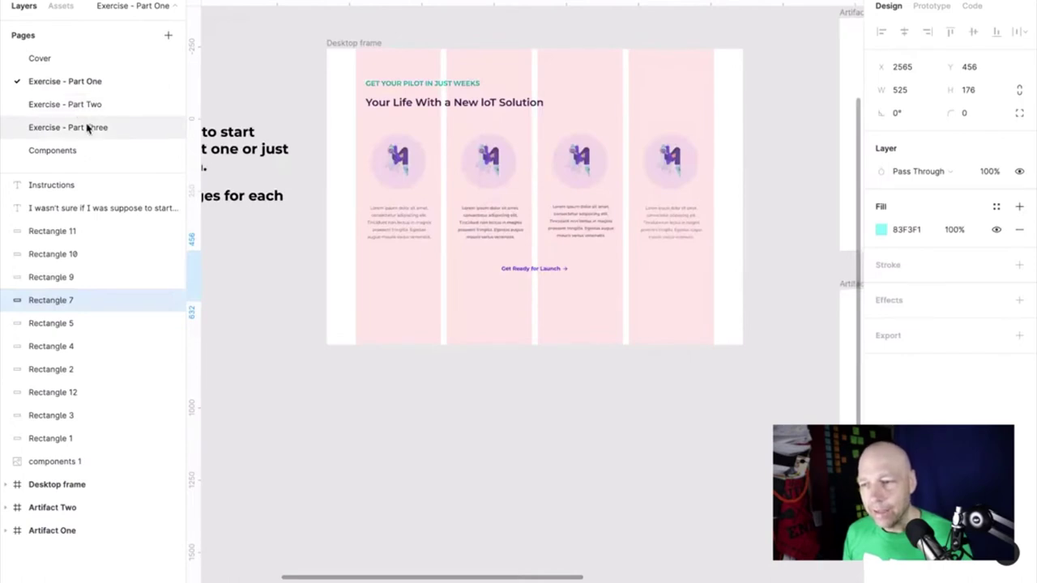
Go back to the Exercise - Part Three page
{"action": "left_click", "coordinate": [88, 129]}
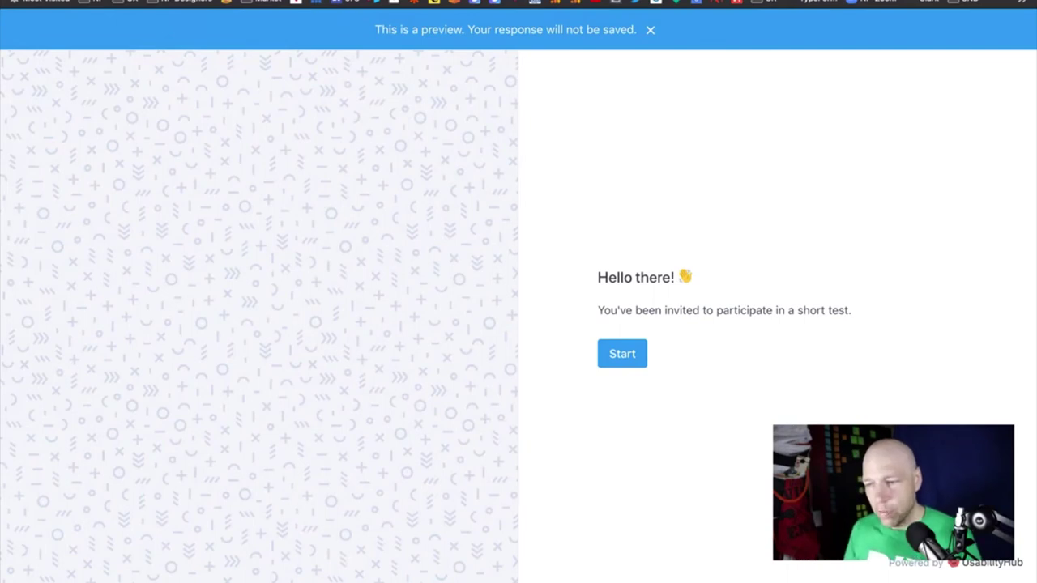
Start the preview test and load the two Healthy Eats page images
{"action": "left_click", "coordinate": [635, 354]}
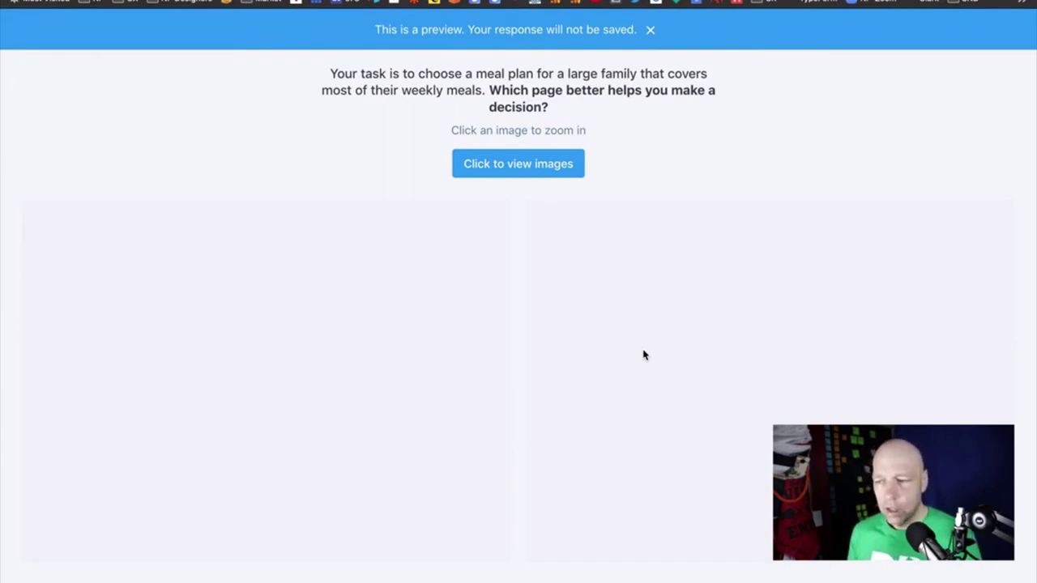
{"action": "left_click", "coordinate": [548, 175]}
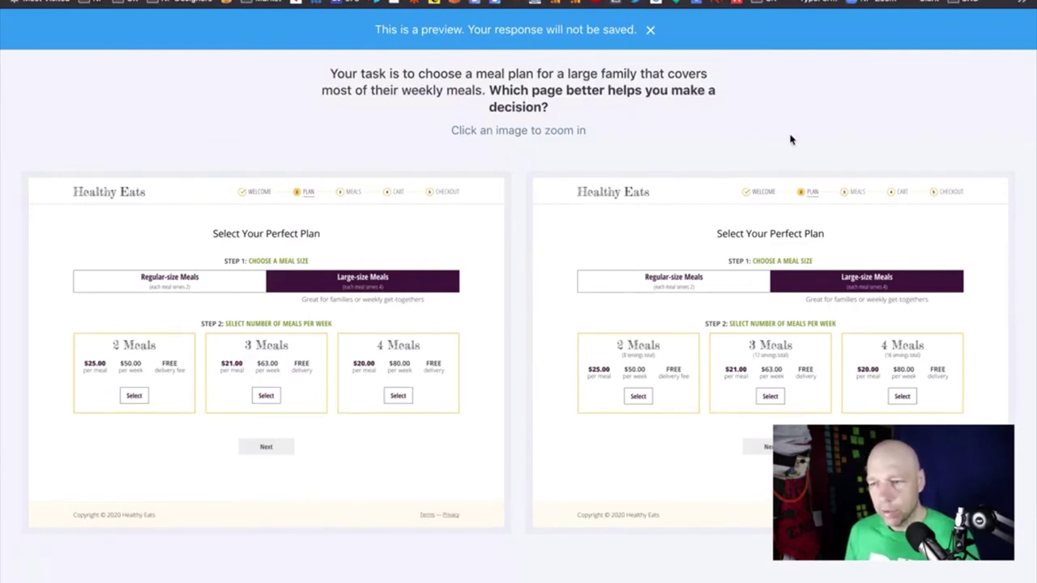
Enlarge the left meal-plan page and scroll down through it
{"action": "left_click", "coordinate": [344, 301]}
{"action": "scroll", "coordinate": [363, 301], "scroll_direction": "down", "scroll_amount": 2}
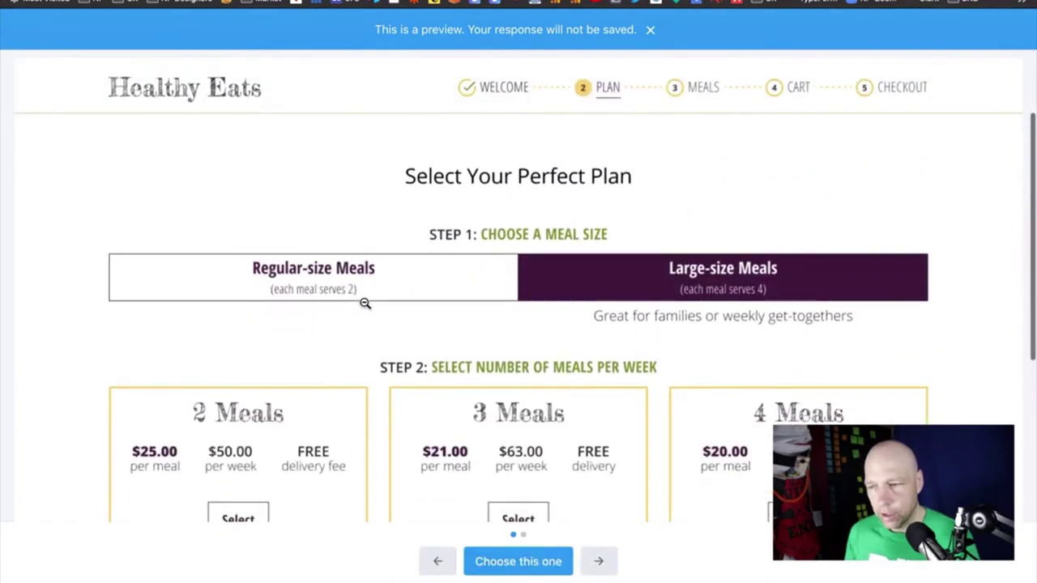
{"action": "scroll", "coordinate": [365, 303], "scroll_direction": "down", "scroll_amount": 2}
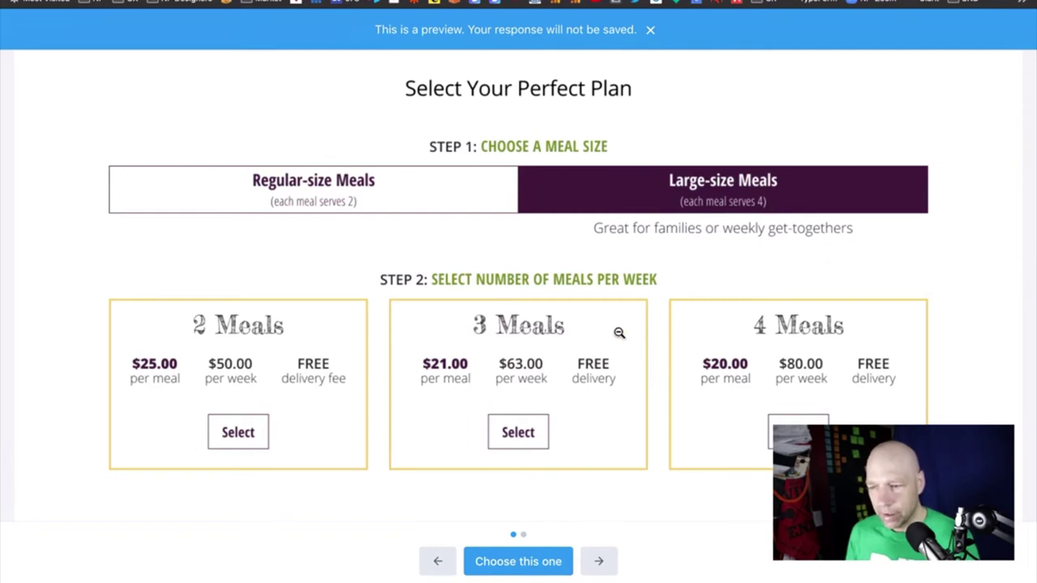
Flip between the two page versions, ending on the one with servings totals
{"action": "left_click", "coordinate": [598, 563]}
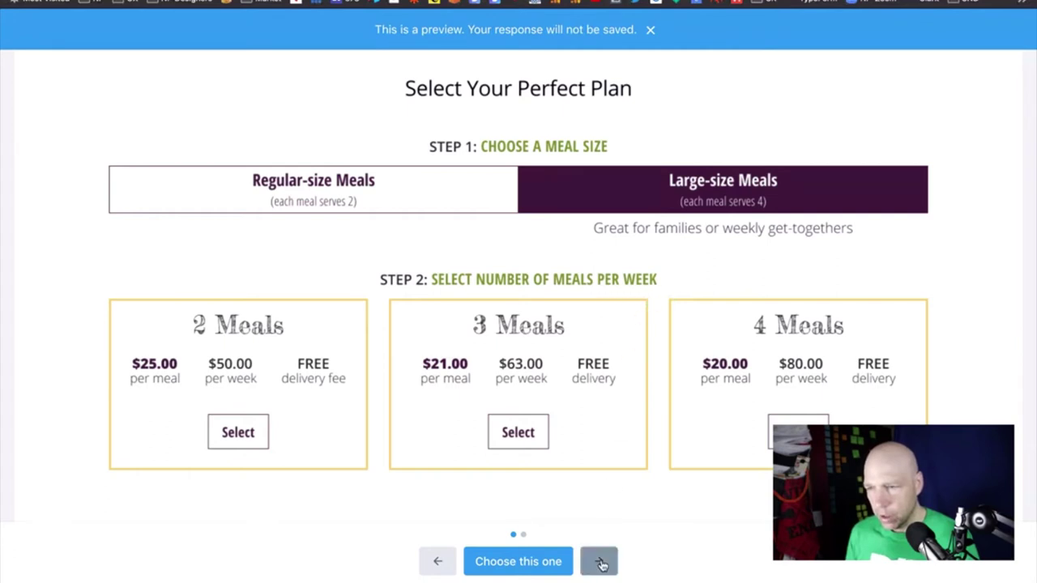
{"action": "left_click", "coordinate": [440, 562]}
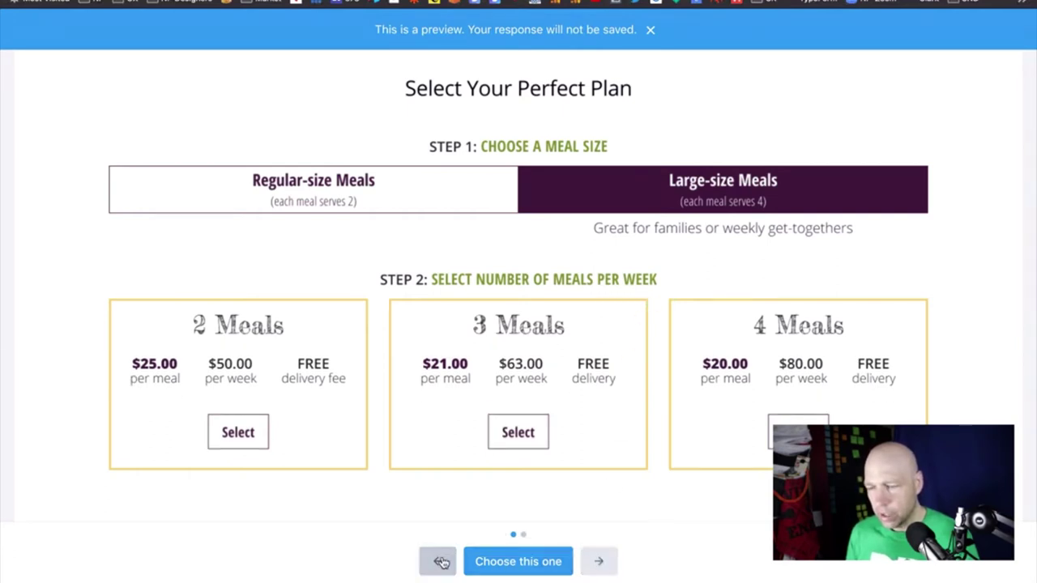
{"action": "left_click", "coordinate": [598, 563]}
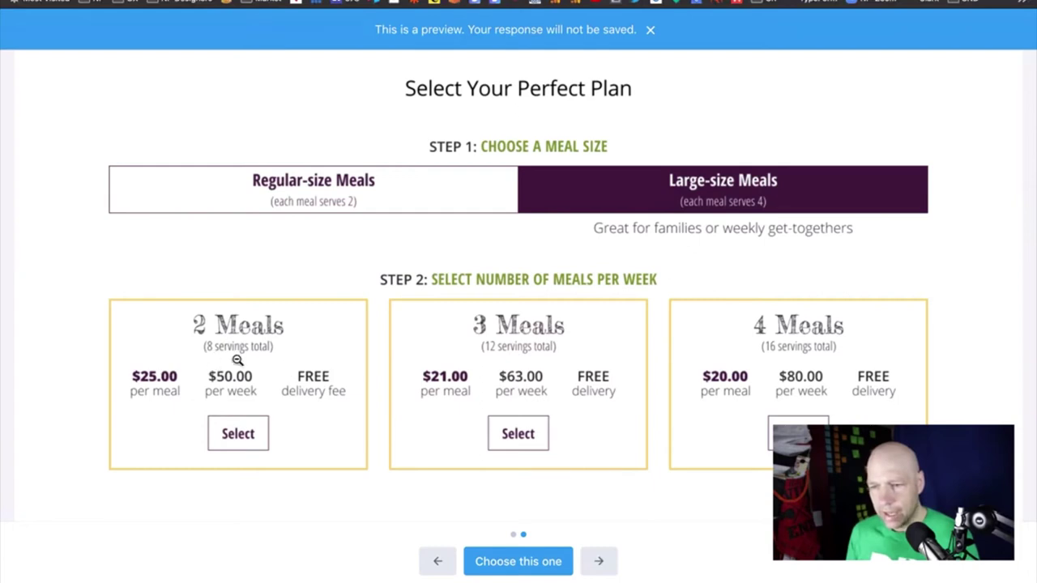
{"action": "left_click", "coordinate": [437, 564]}
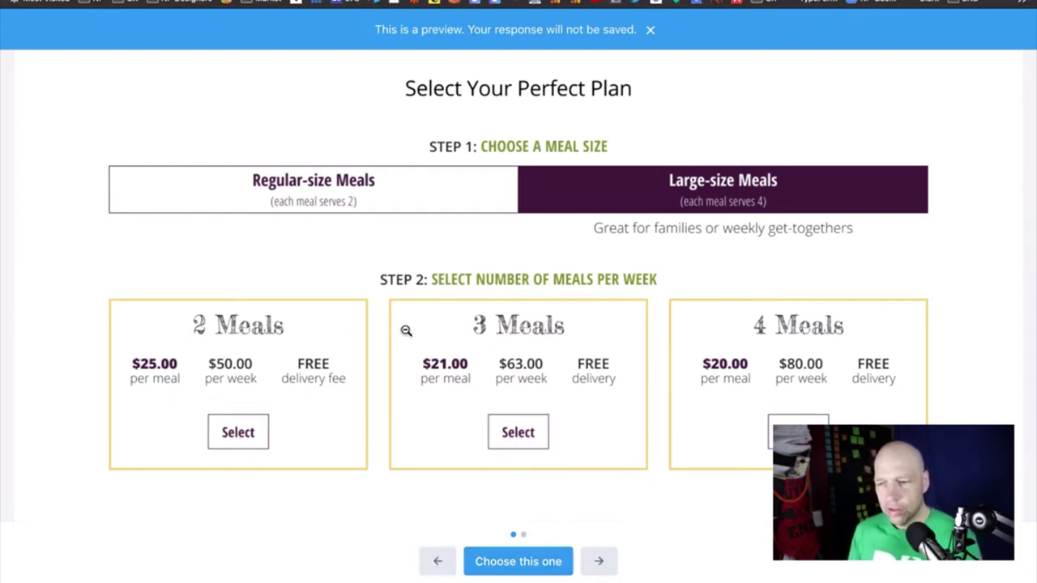
{"action": "left_click", "coordinate": [609, 566]}
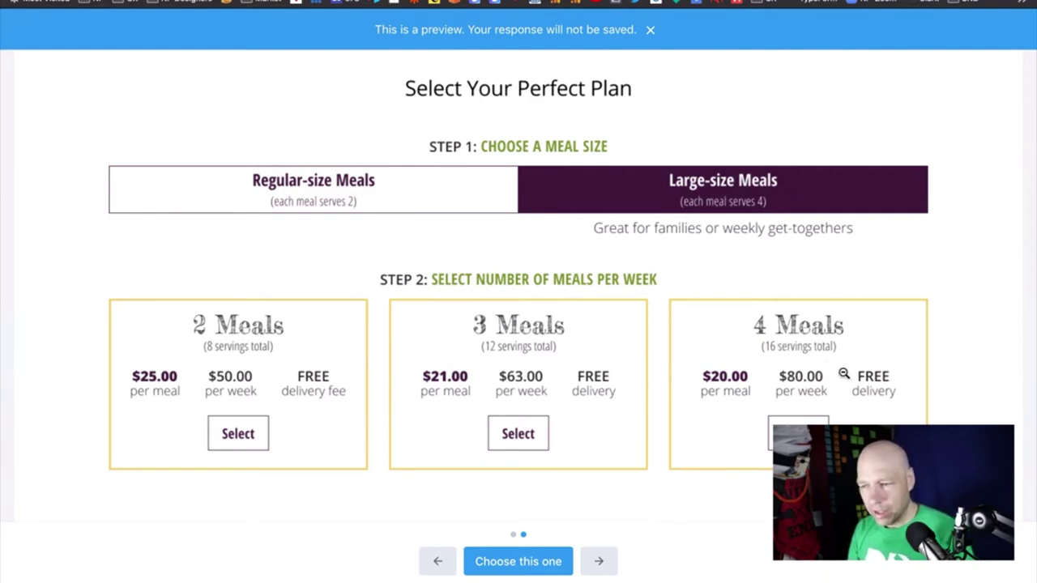
{"action": "left_click", "coordinate": [435, 561]}
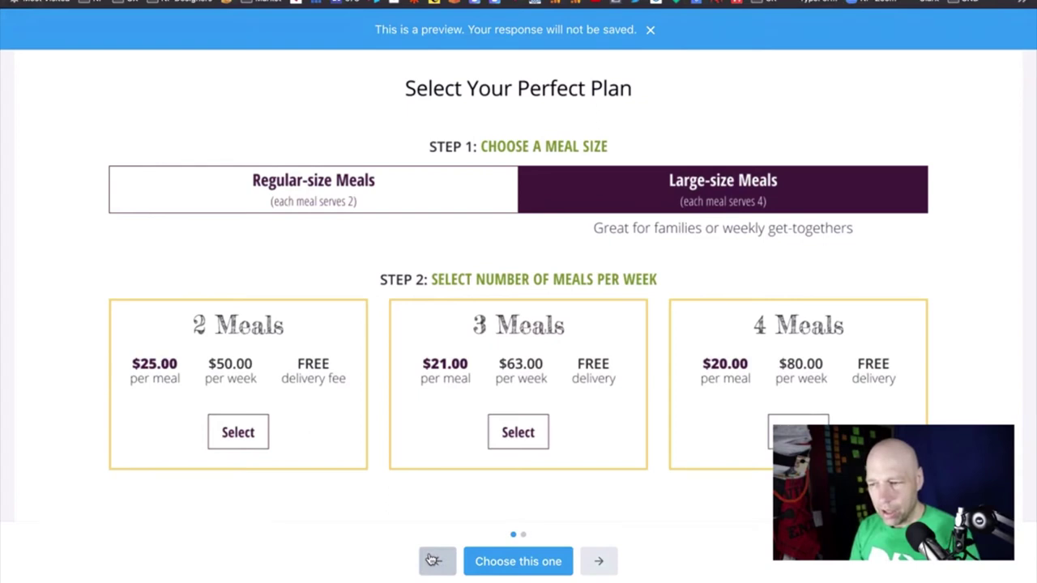
{"action": "left_click", "coordinate": [598, 561]}
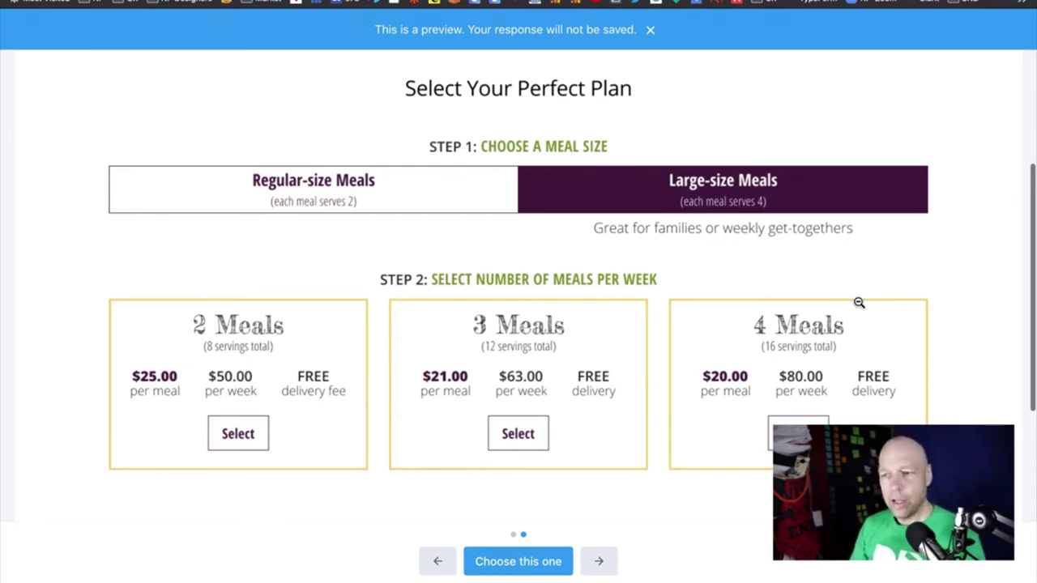
Choose the servings-totals version, explain 'Additional information adds clarity.', and submit
{"action": "left_click", "coordinate": [548, 565]}
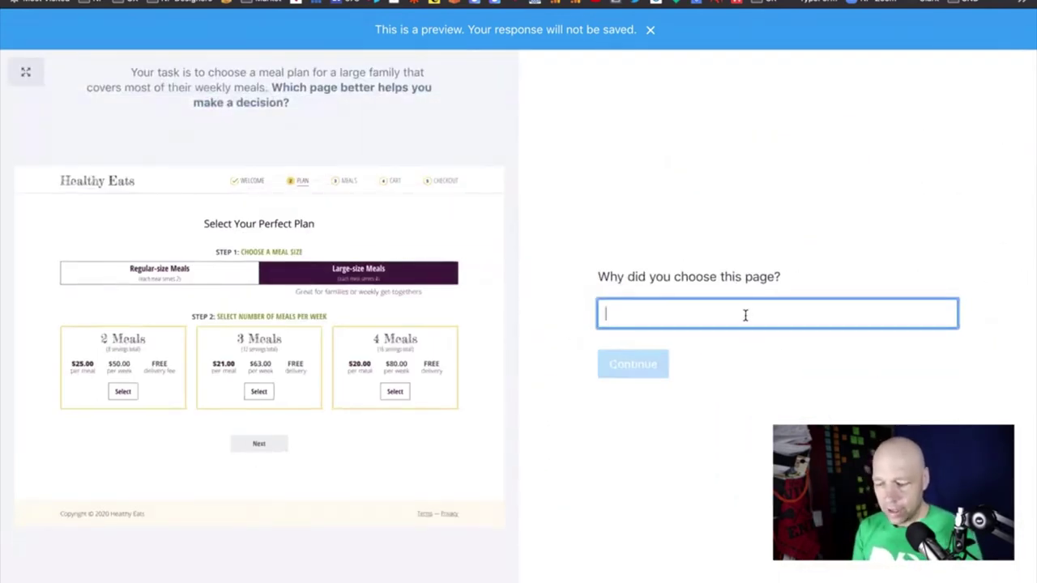
{"action": "type", "text": "Add"}
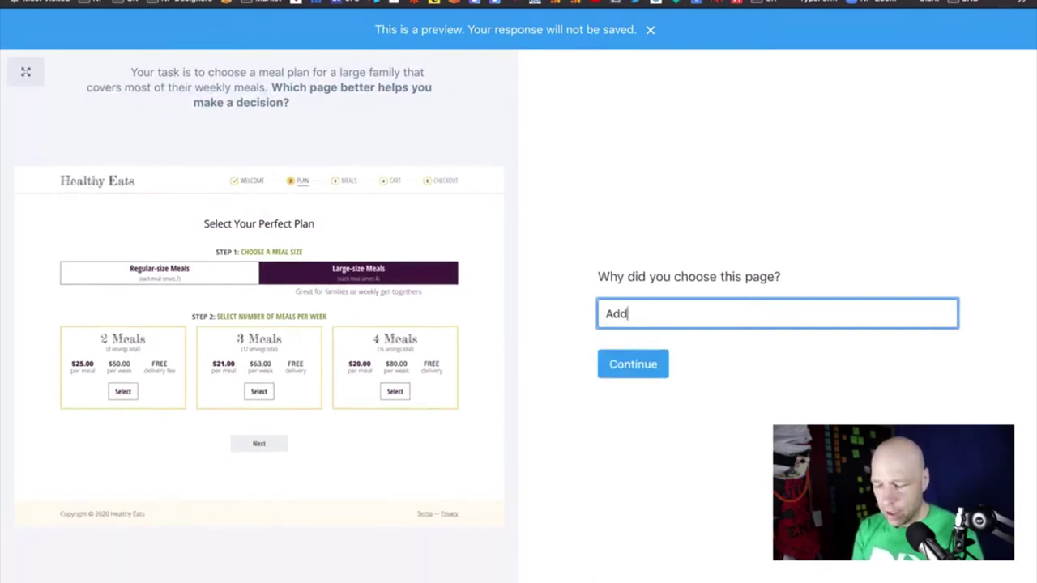
{"action": "type", "text": "itional in"}
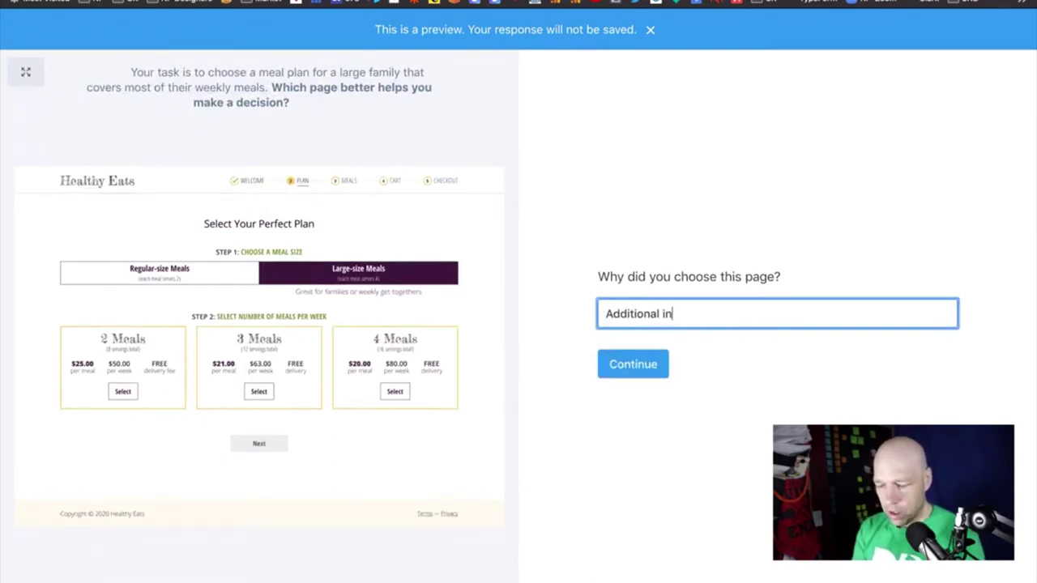
{"action": "type", "text": "formation add"}
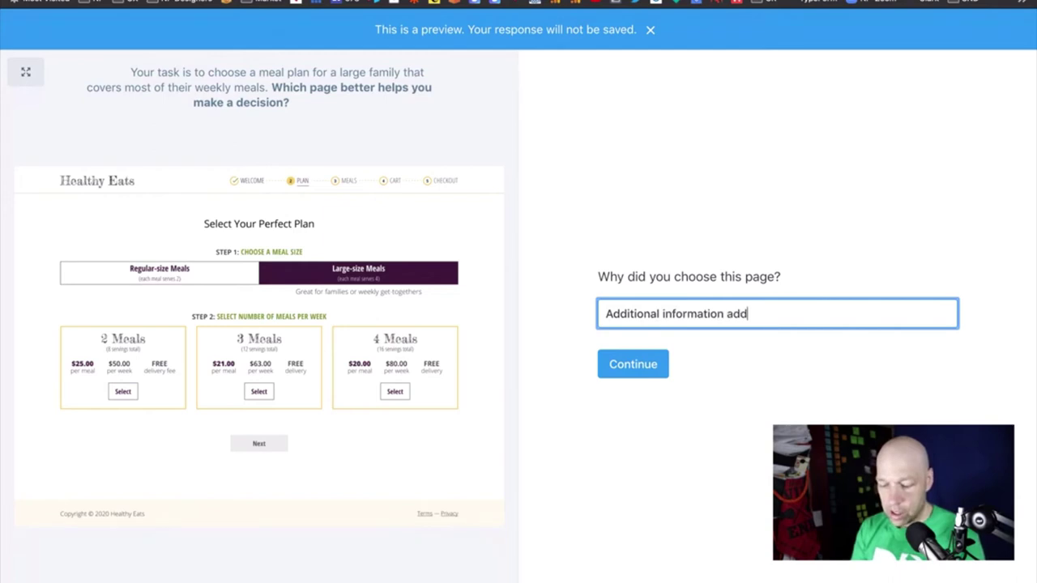
{"action": "type", "text": "s clarity"}
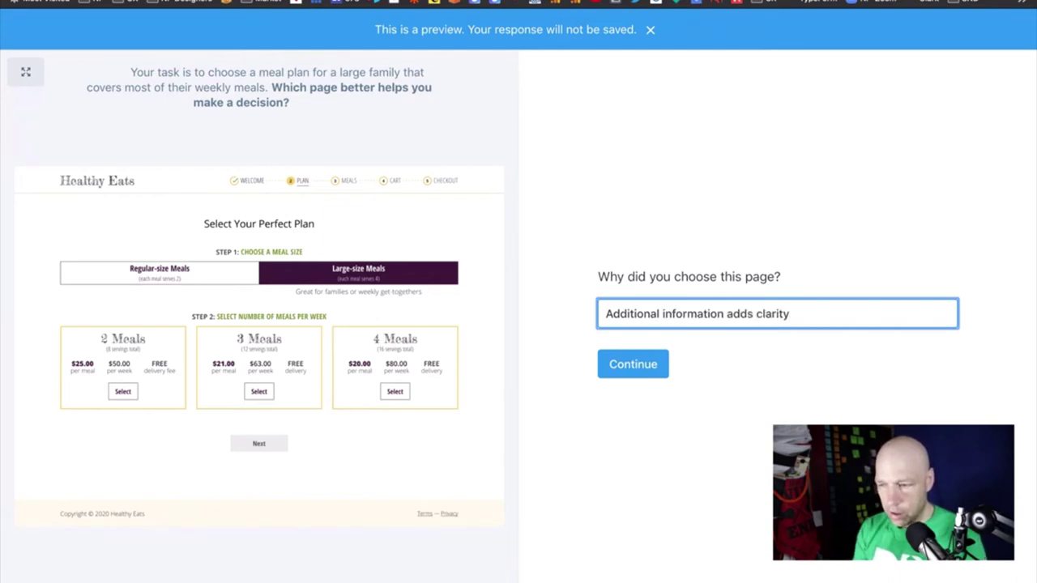
{"action": "type", "text": "."}
{"action": "left_click", "coordinate": [644, 377]}
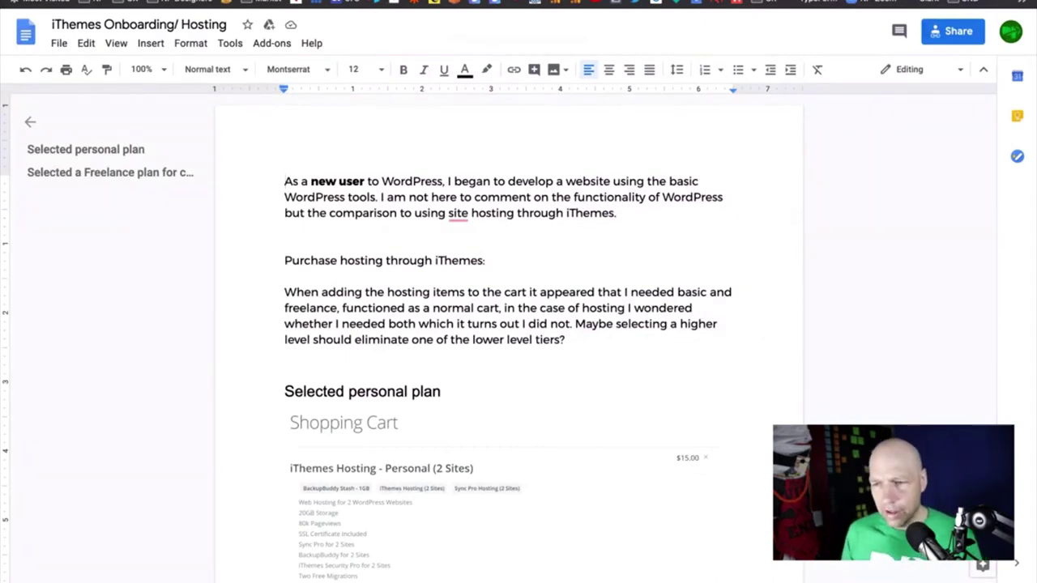
Scroll the iThemes Onboarding/ Hosting document to the Selected personal plan section
{"action": "scroll", "coordinate": [815, 238], "scroll_direction": "down", "scroll_amount": 1}
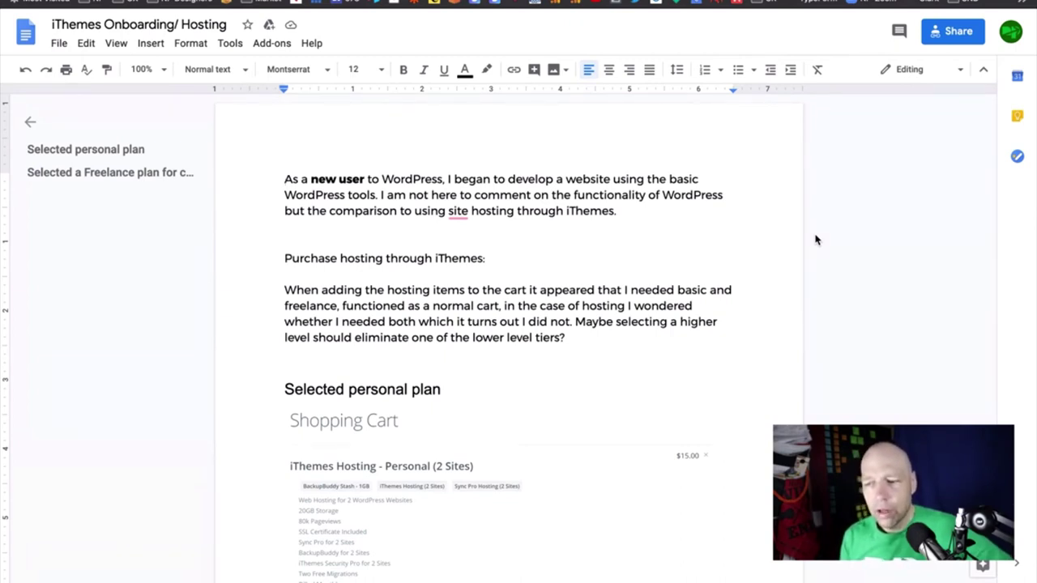
Scroll down to the Freelance plan notes and the post-purchase problems list
{"action": "scroll", "coordinate": [816, 240], "scroll_direction": "down", "scroll_amount": 5}
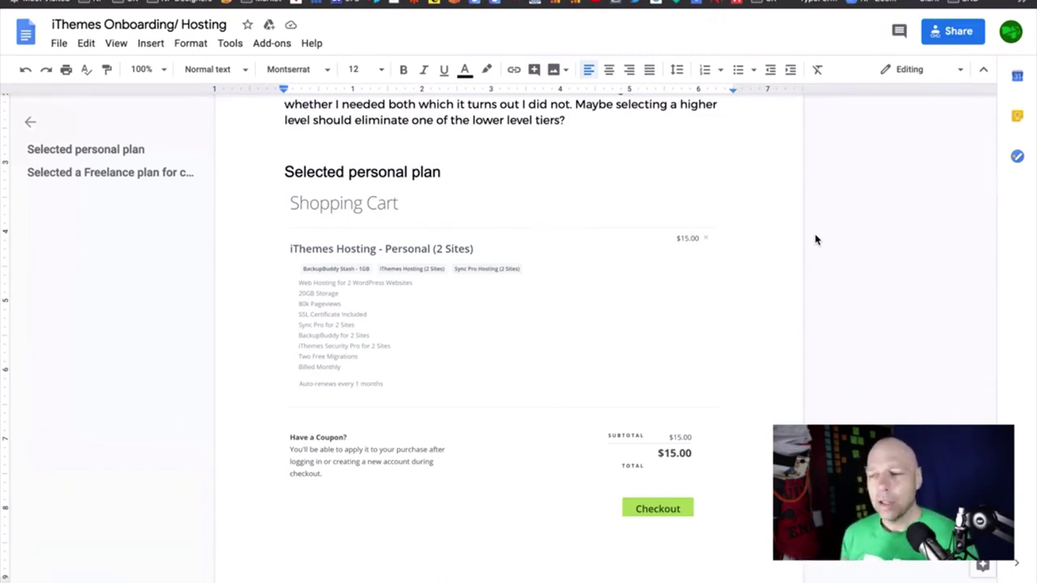
{"action": "scroll", "coordinate": [816, 239], "scroll_direction": "down", "scroll_amount": 8}
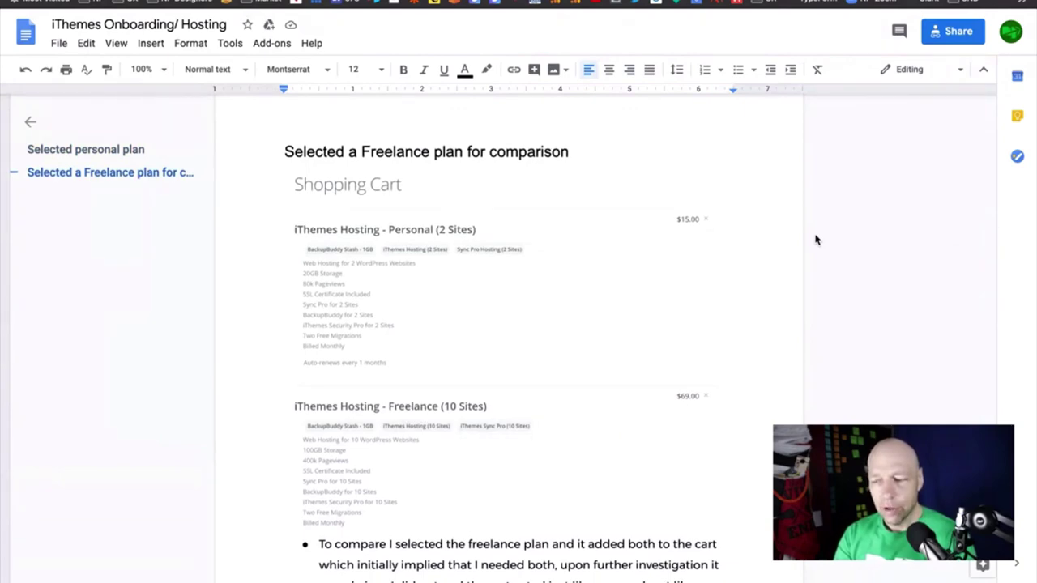
{"action": "scroll", "coordinate": [816, 239], "scroll_direction": "down", "scroll_amount": 10}
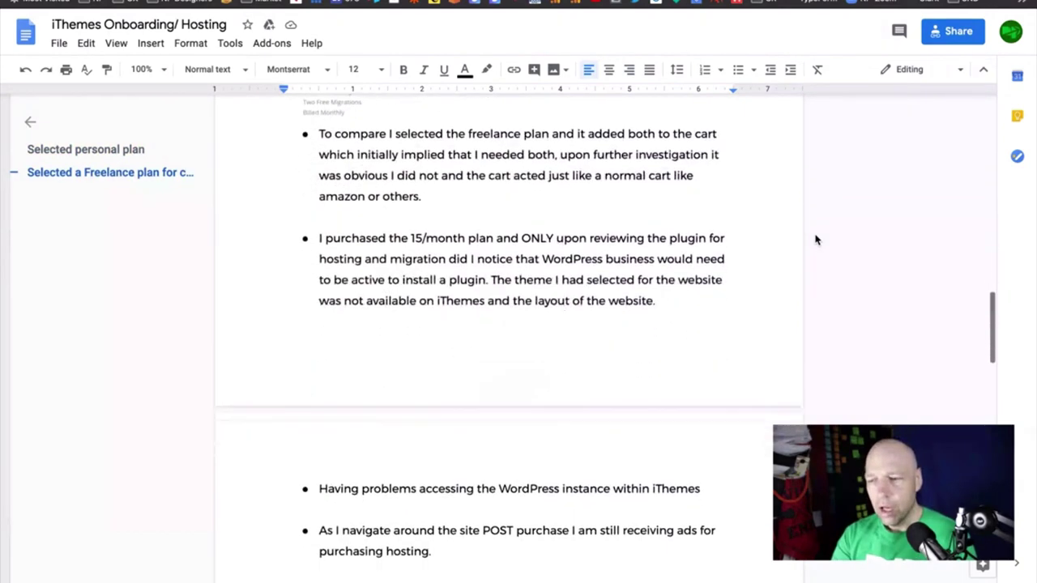
{"action": "scroll", "coordinate": [816, 239], "scroll_direction": "up", "scroll_amount": 1}
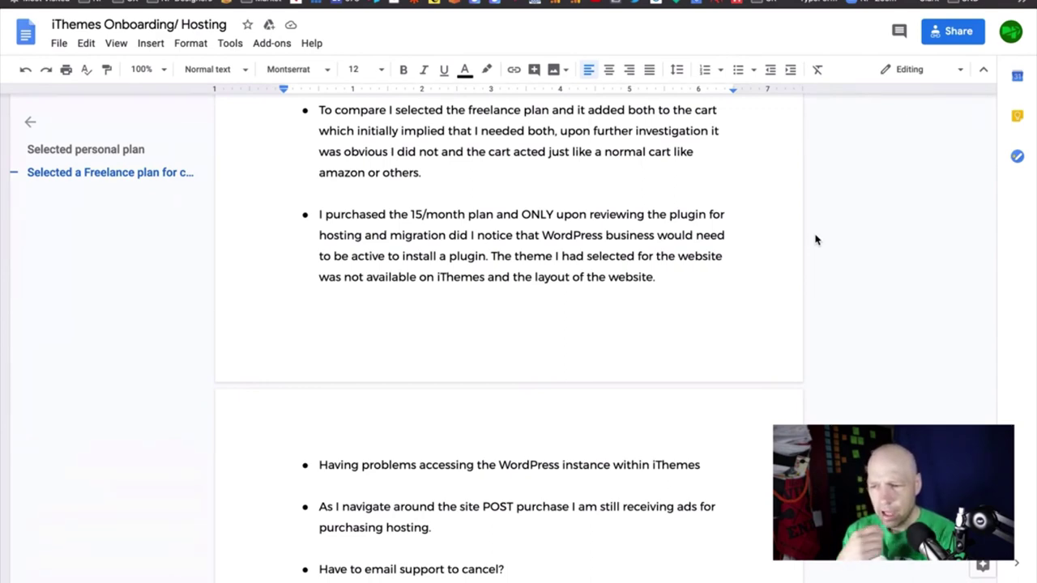
{"action": "scroll", "coordinate": [816, 240], "scroll_direction": "down", "scroll_amount": 5}
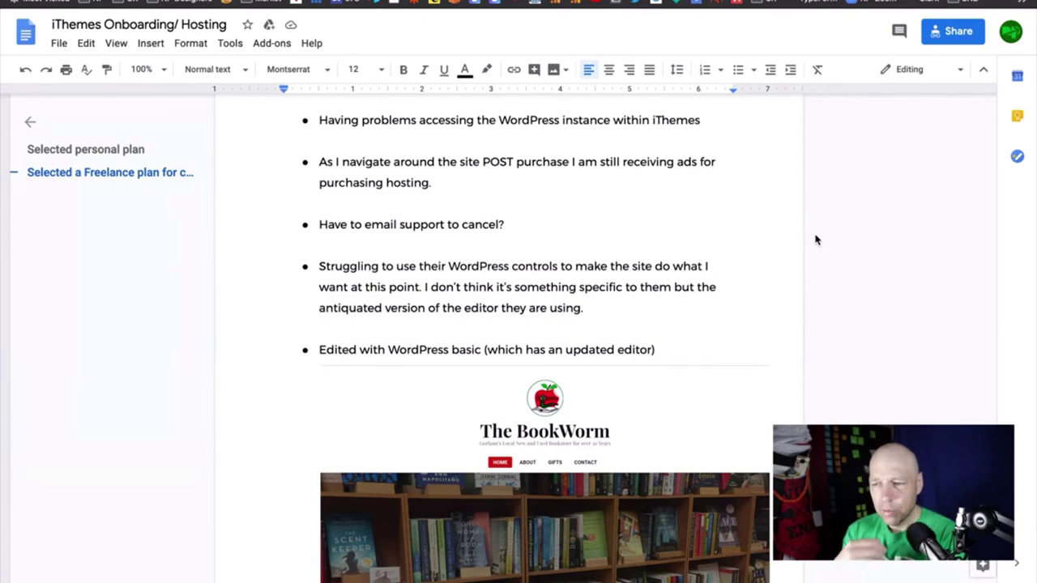
{"action": "scroll", "coordinate": [816, 240], "scroll_direction": "down", "scroll_amount": 4}
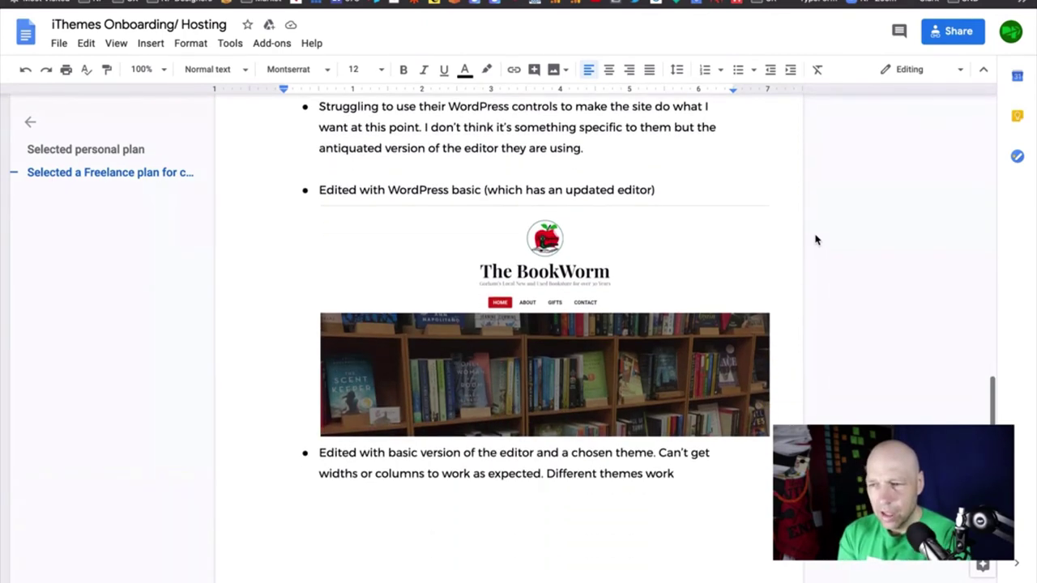
{"action": "scroll", "coordinate": [816, 239], "scroll_direction": "up", "scroll_amount": 1}
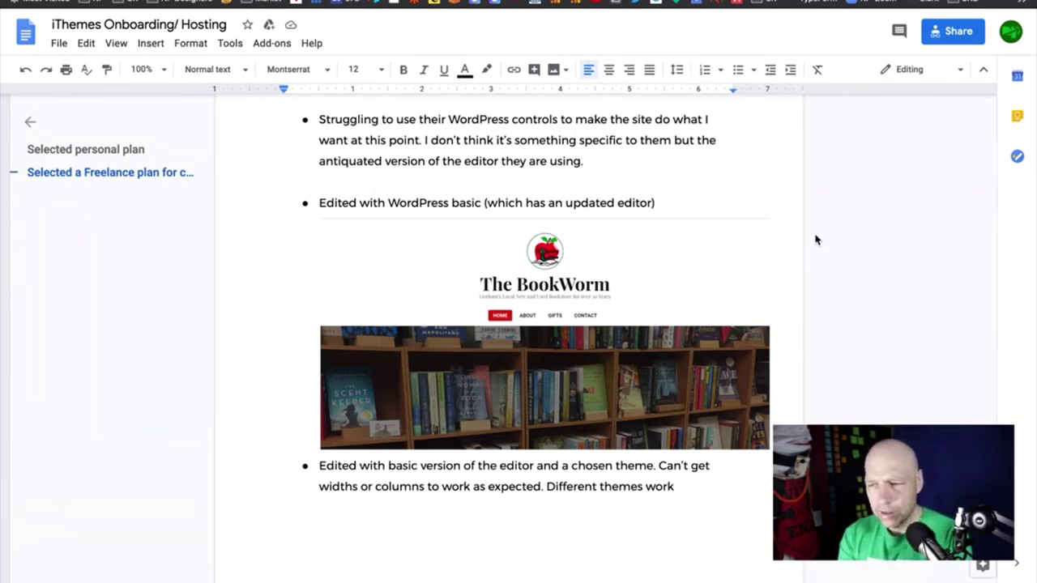
{"action": "scroll", "coordinate": [816, 240], "scroll_direction": "down", "scroll_amount": 5}
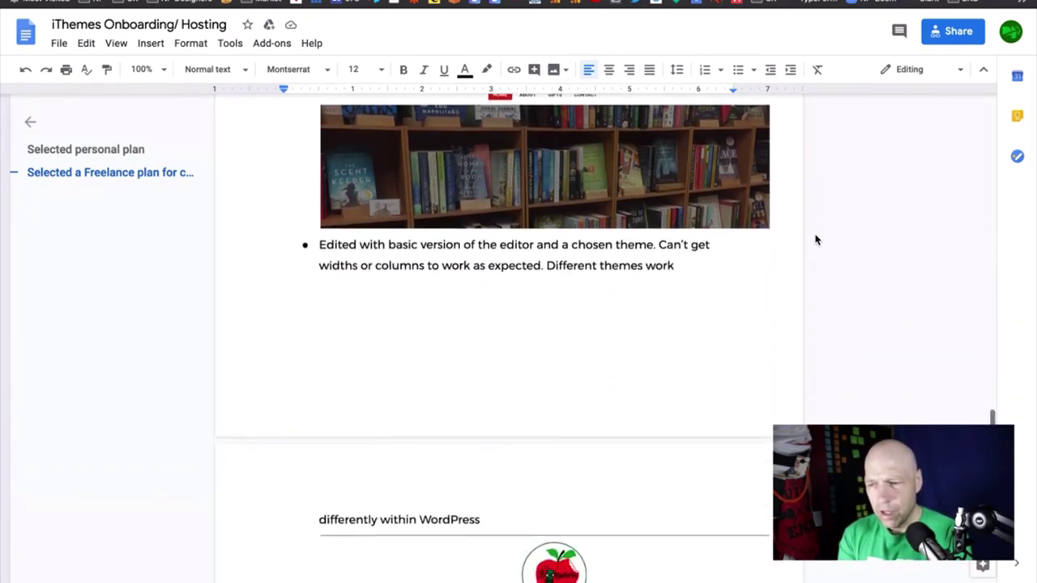
{"action": "scroll", "coordinate": [816, 239], "scroll_direction": "up", "scroll_amount": 2}
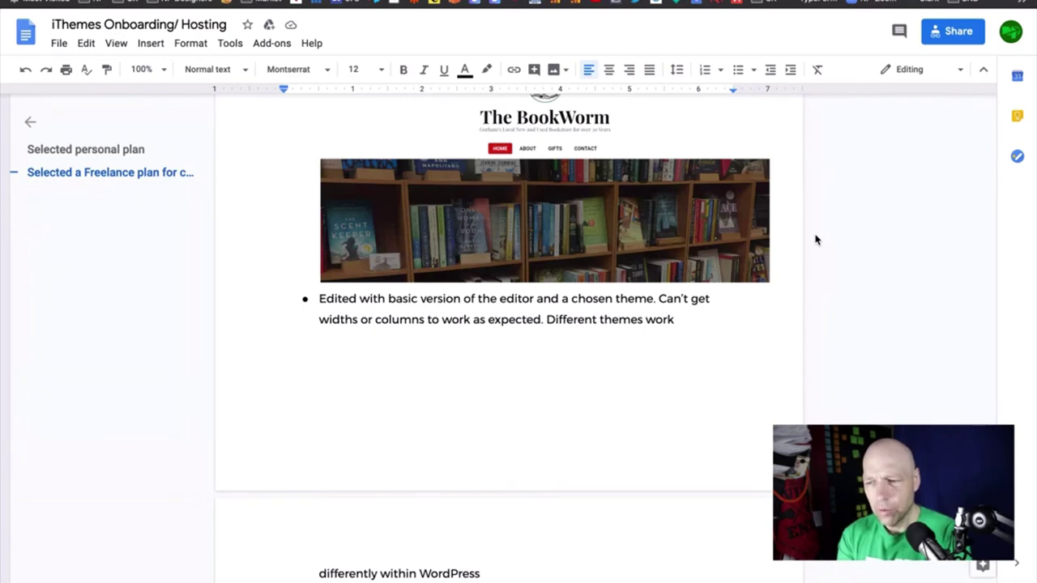
{"action": "scroll", "coordinate": [816, 239], "scroll_direction": "down", "scroll_amount": 9}
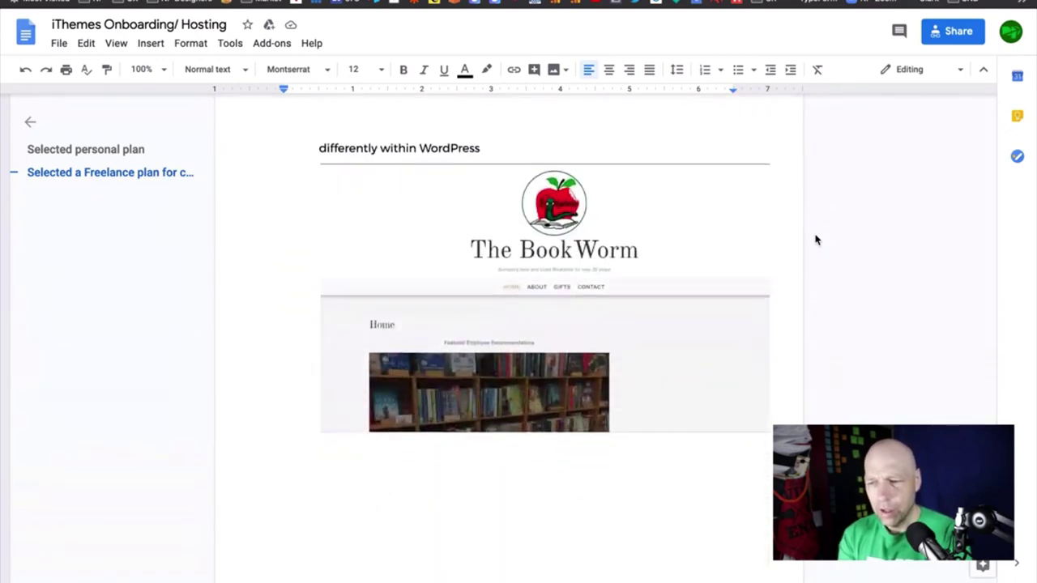
{"action": "scroll", "coordinate": [816, 239], "scroll_direction": "up", "scroll_amount": 6}
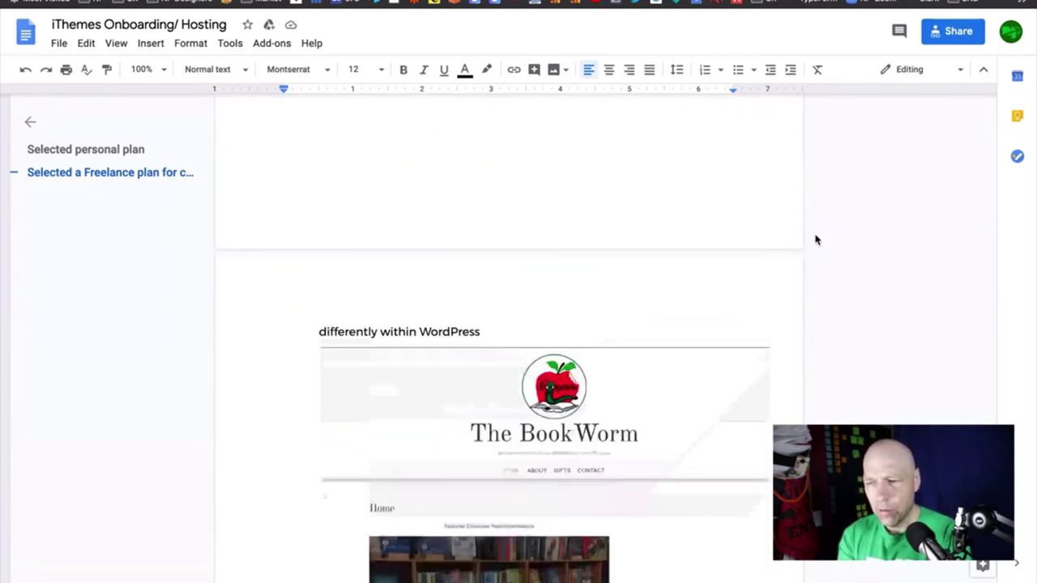
{"action": "scroll", "coordinate": [810, 219], "scroll_direction": "down", "scroll_amount": 8}
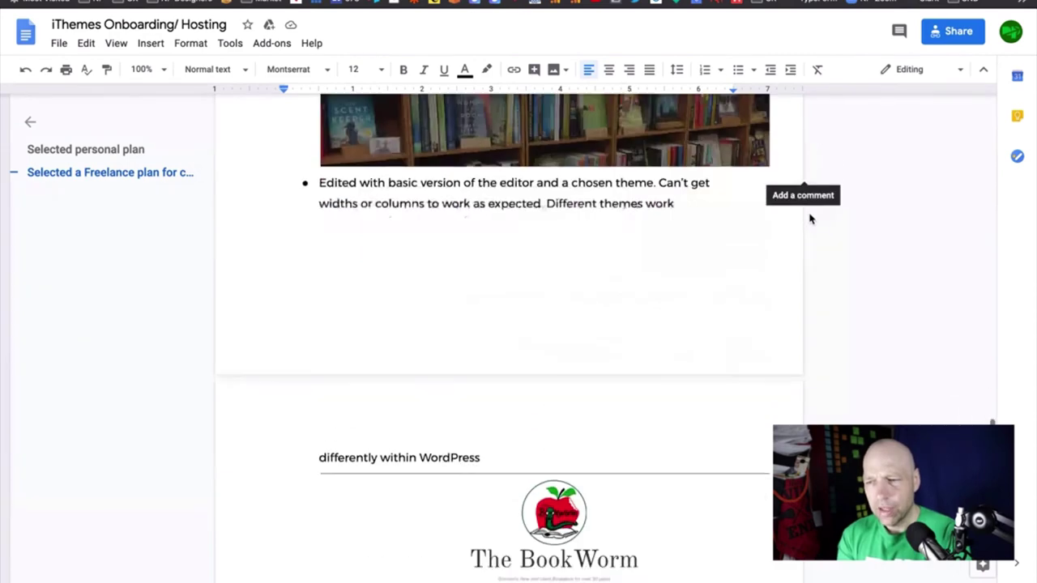
{"action": "scroll", "coordinate": [810, 219], "scroll_direction": "up", "scroll_amount": 5}
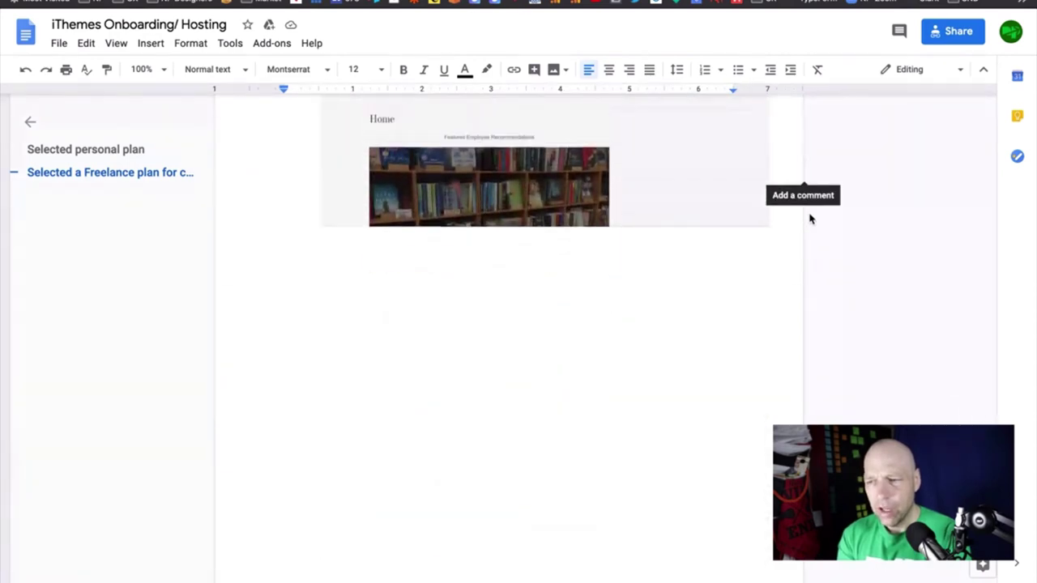
{"action": "scroll", "coordinate": [811, 219], "scroll_direction": "up", "scroll_amount": 10}
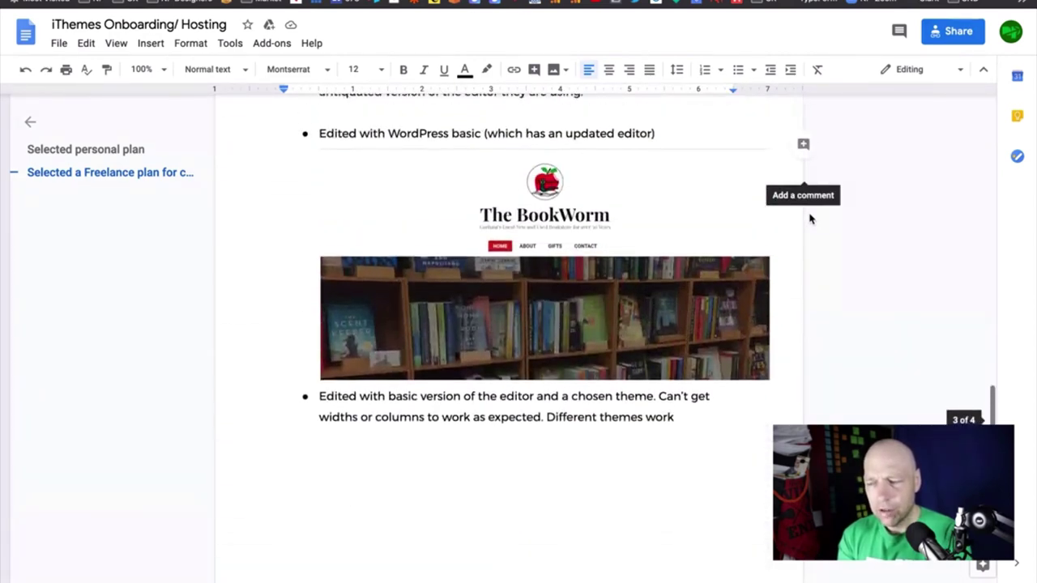
{"action": "scroll", "coordinate": [811, 219], "scroll_direction": "up", "scroll_amount": 1}
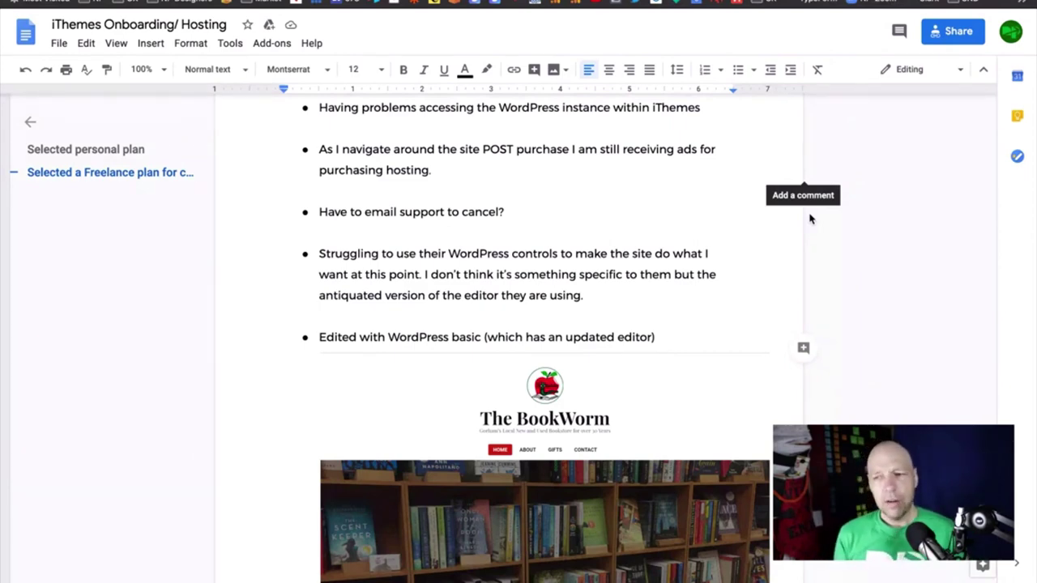
{"action": "scroll", "coordinate": [810, 219], "scroll_direction": "up", "scroll_amount": 7}
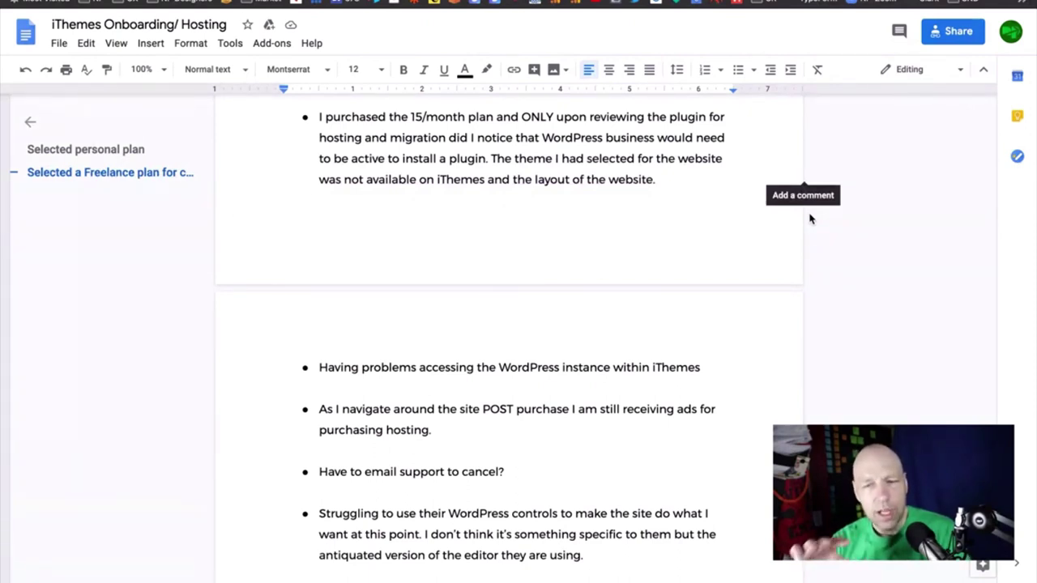
{"action": "scroll", "coordinate": [811, 219], "scroll_direction": "up", "scroll_amount": 3}
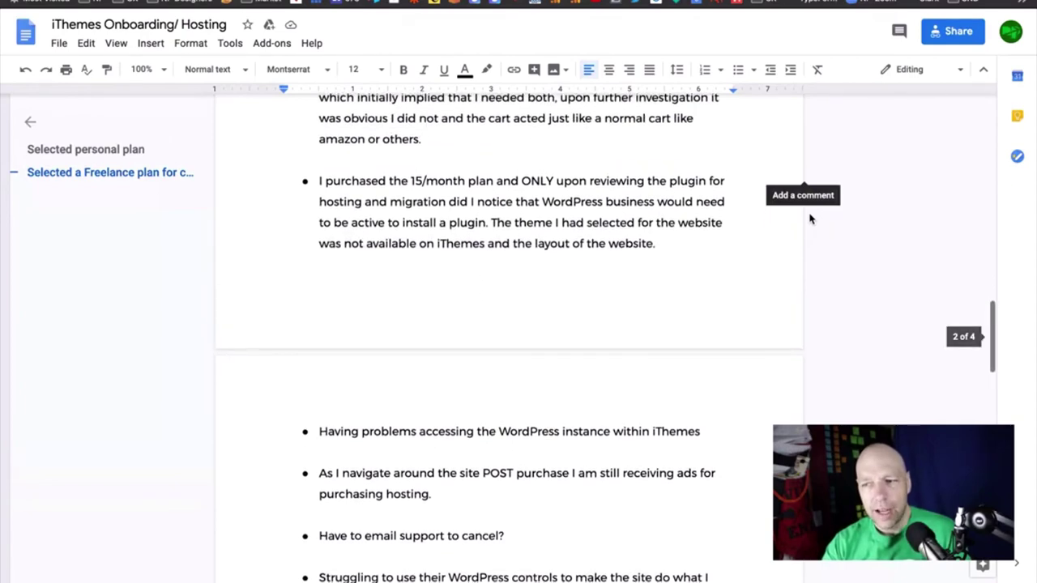
{"action": "scroll", "coordinate": [810, 219], "scroll_direction": "down", "scroll_amount": 1}
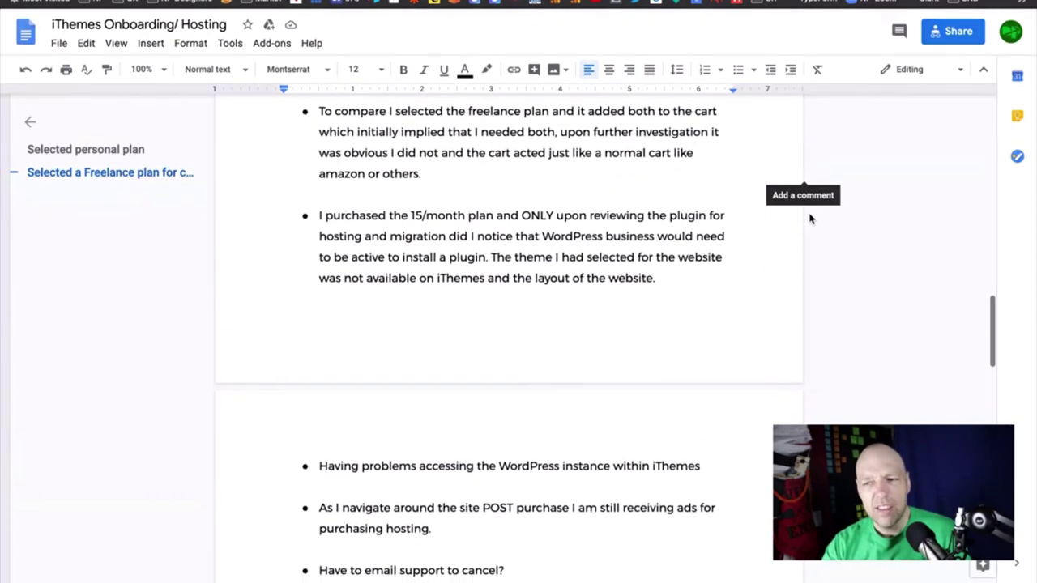
{"action": "scroll", "coordinate": [811, 219], "scroll_direction": "down", "scroll_amount": 2}
{"action": "scroll", "coordinate": [810, 218], "scroll_direction": "down", "scroll_amount": 3}
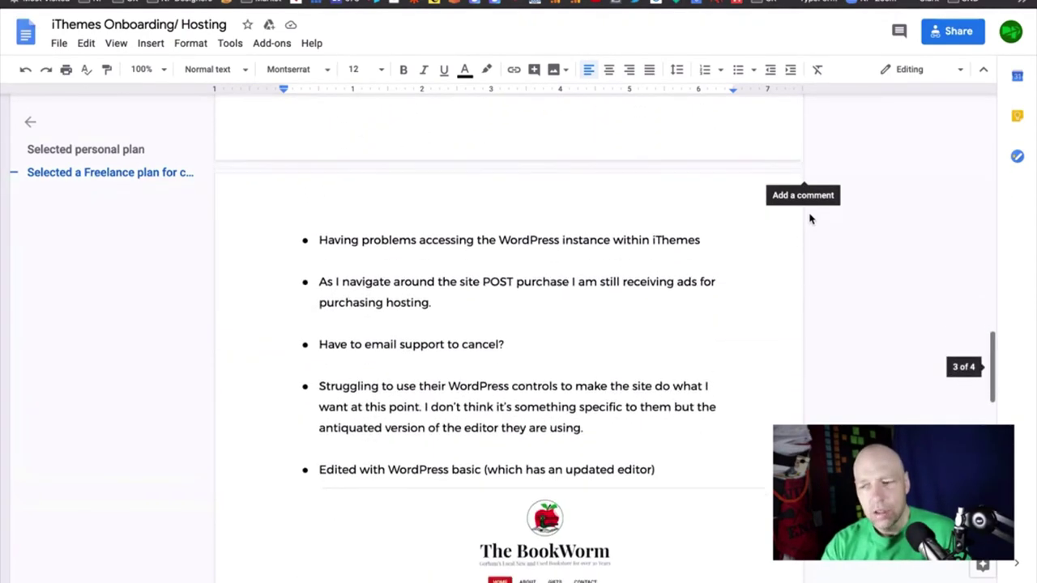
{"action": "scroll", "coordinate": [810, 219], "scroll_direction": "down", "scroll_amount": 3}
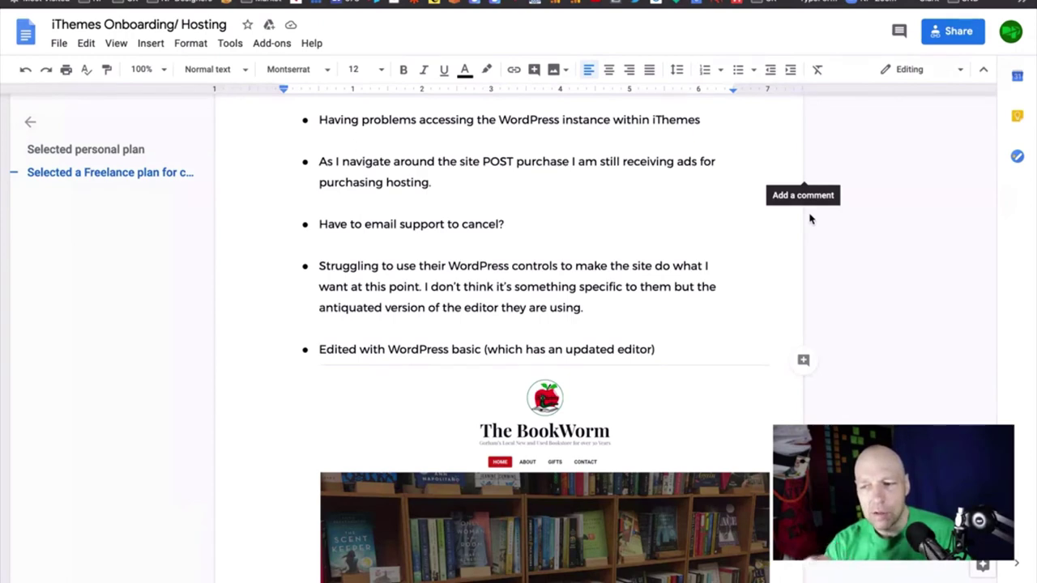
{"action": "scroll", "coordinate": [809, 219], "scroll_direction": "up", "scroll_amount": 4}
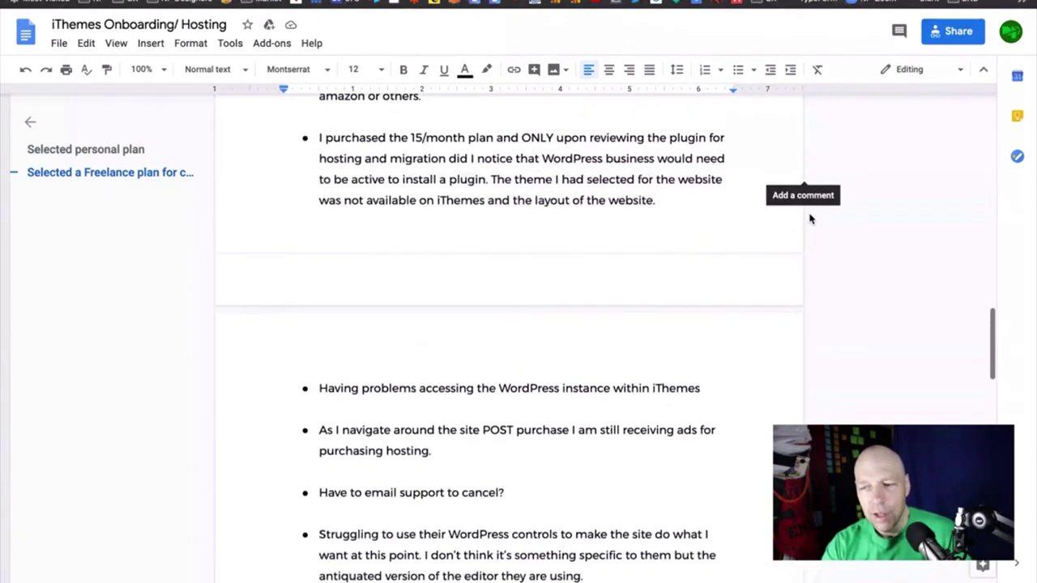
{"action": "scroll", "coordinate": [810, 219], "scroll_direction": "down", "scroll_amount": 1}
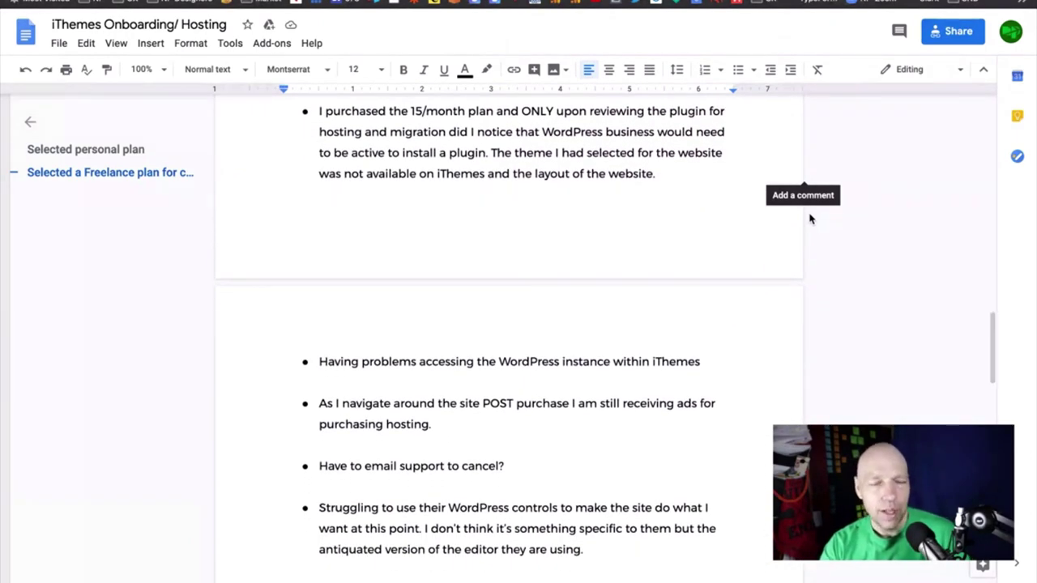